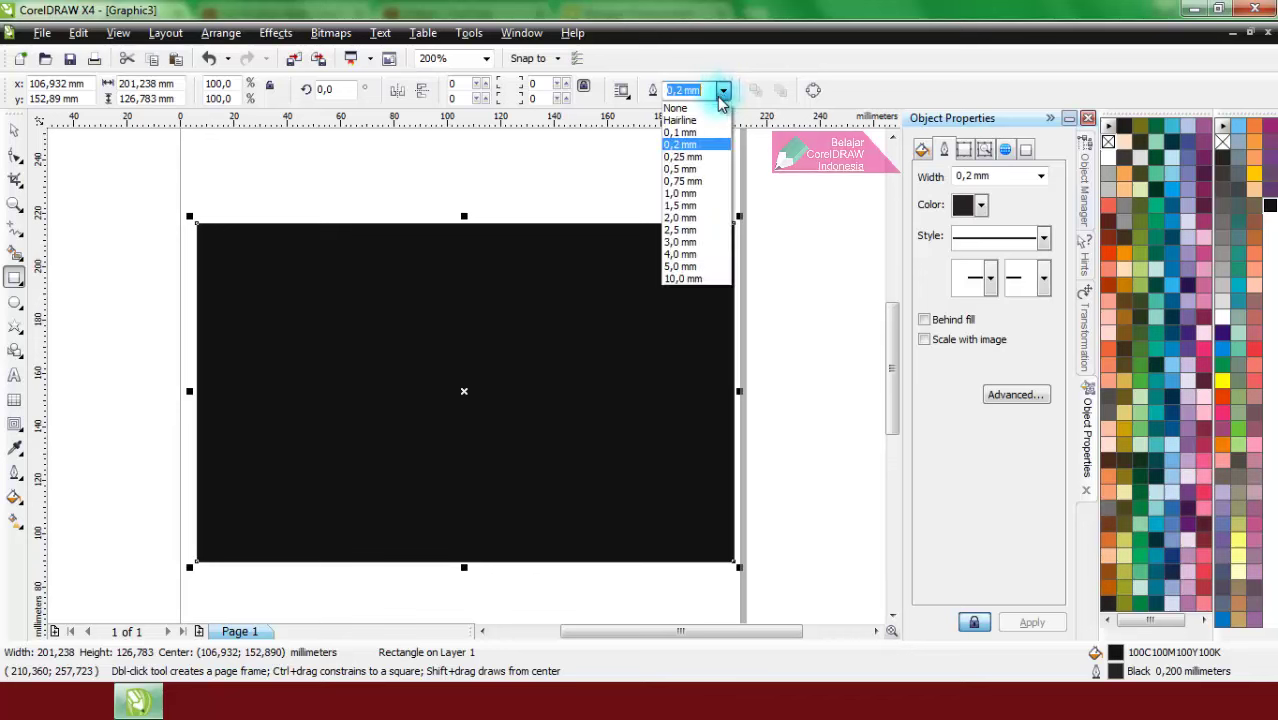
Step: Remove the black rectangle's outline and center the rectangle on the page
click(715, 110)
click(15, 131)
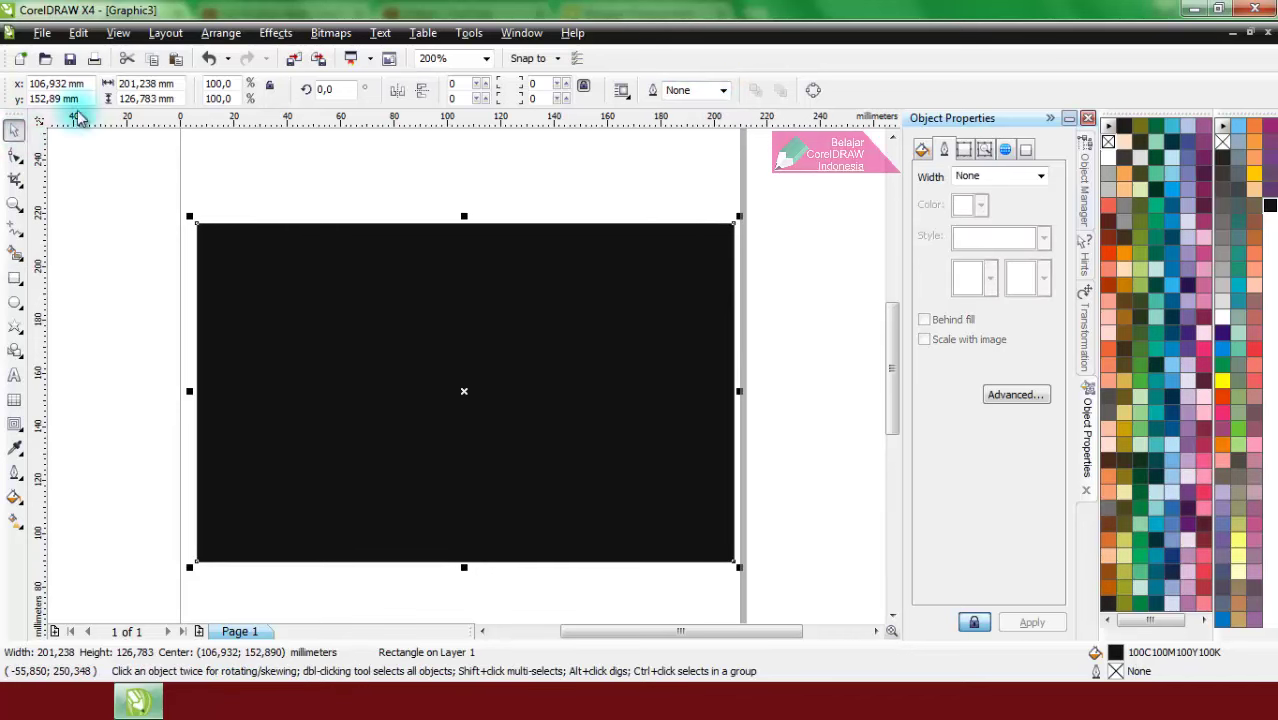
click(221, 33)
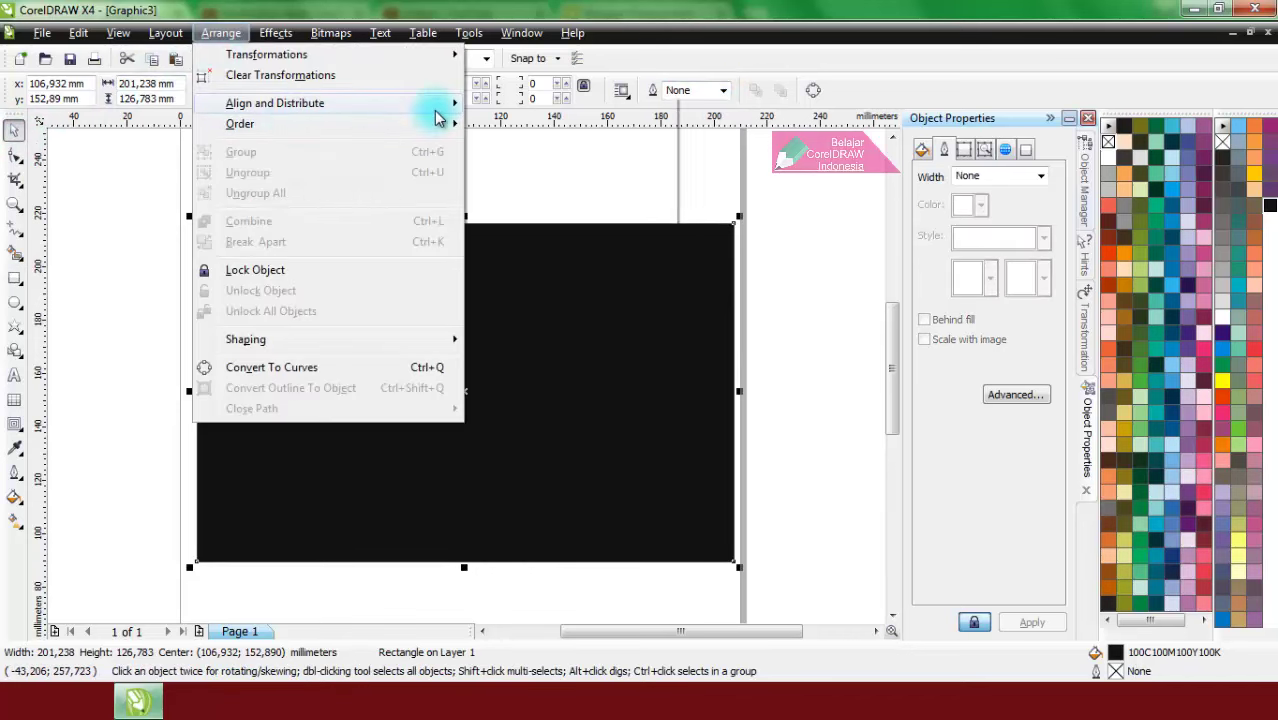
mouse_move(442, 104)
click(662, 244)
Step: Lock the black rectangle in place as the background
right_click(587, 359)
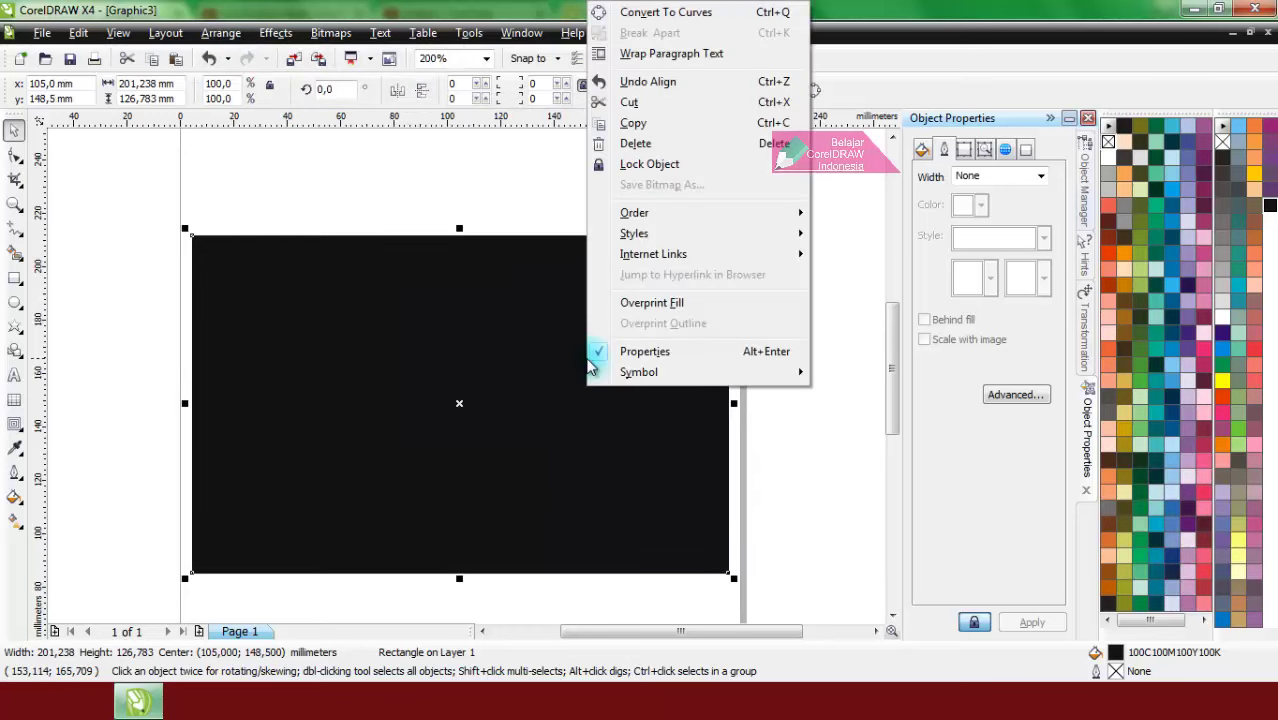
click(650, 163)
click(584, 197)
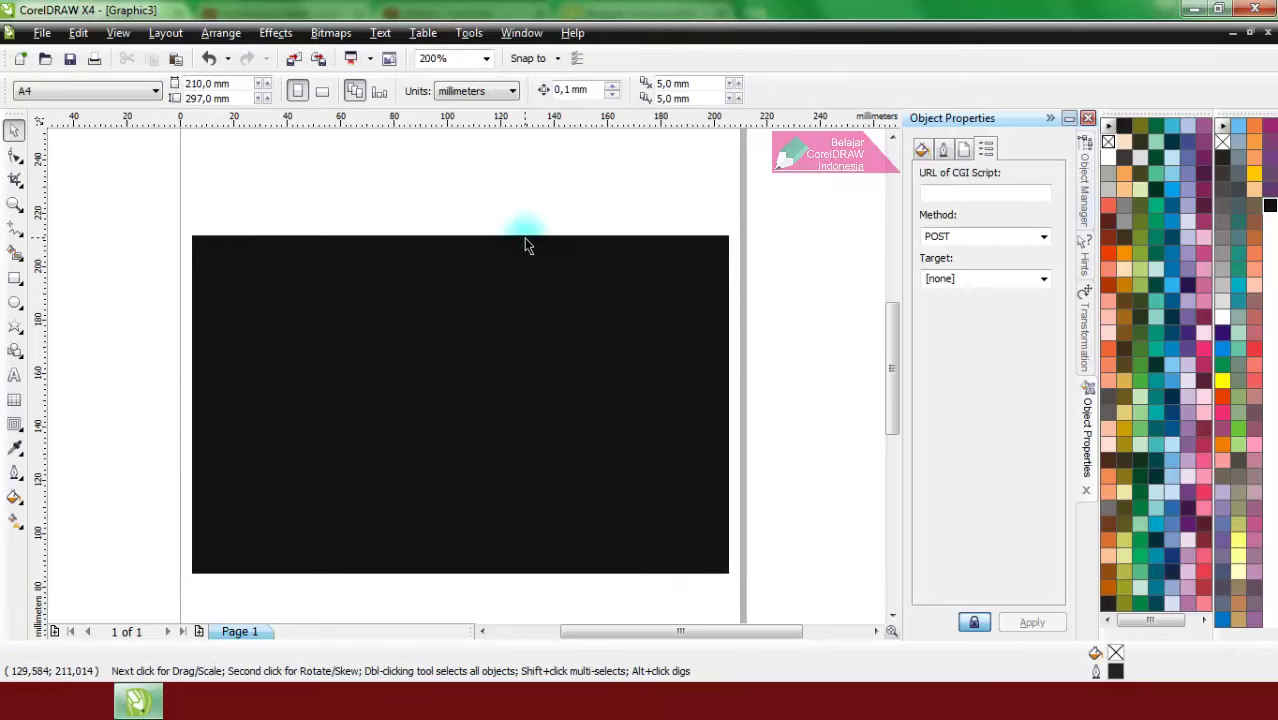
Step: Add the artistic text "Yung" above the black rectangle
click(16, 384)
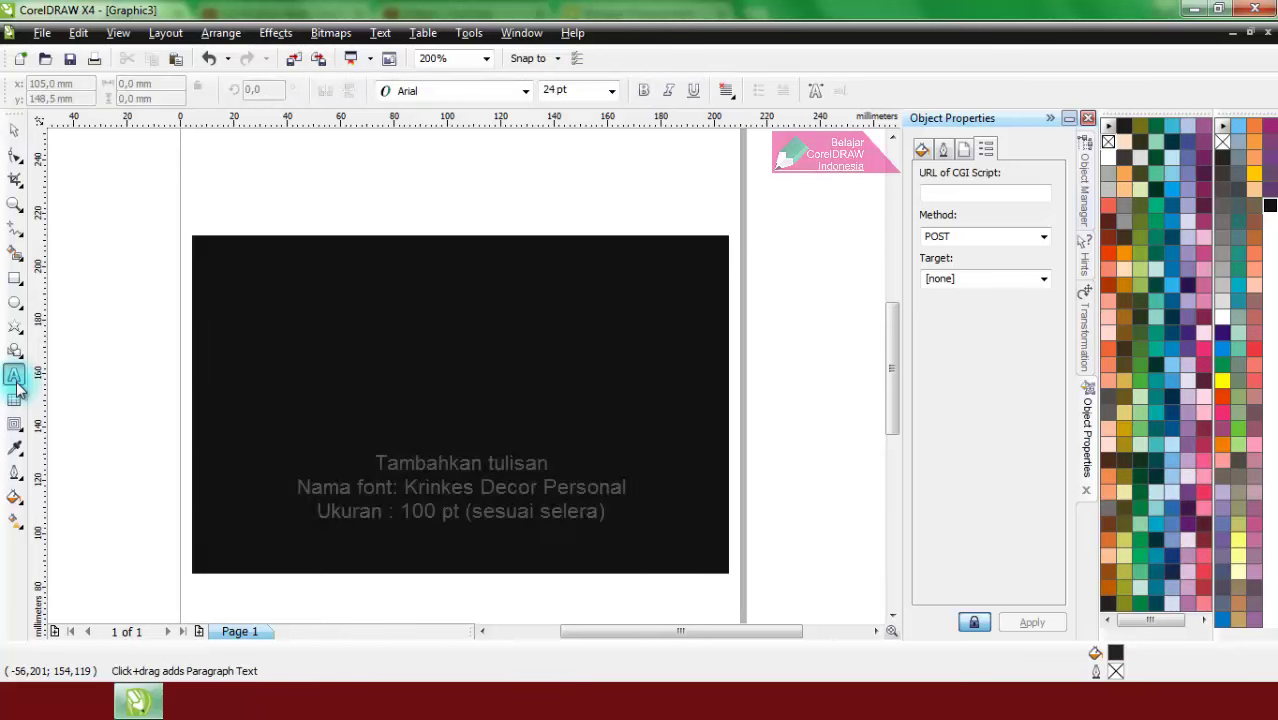
click(297, 192)
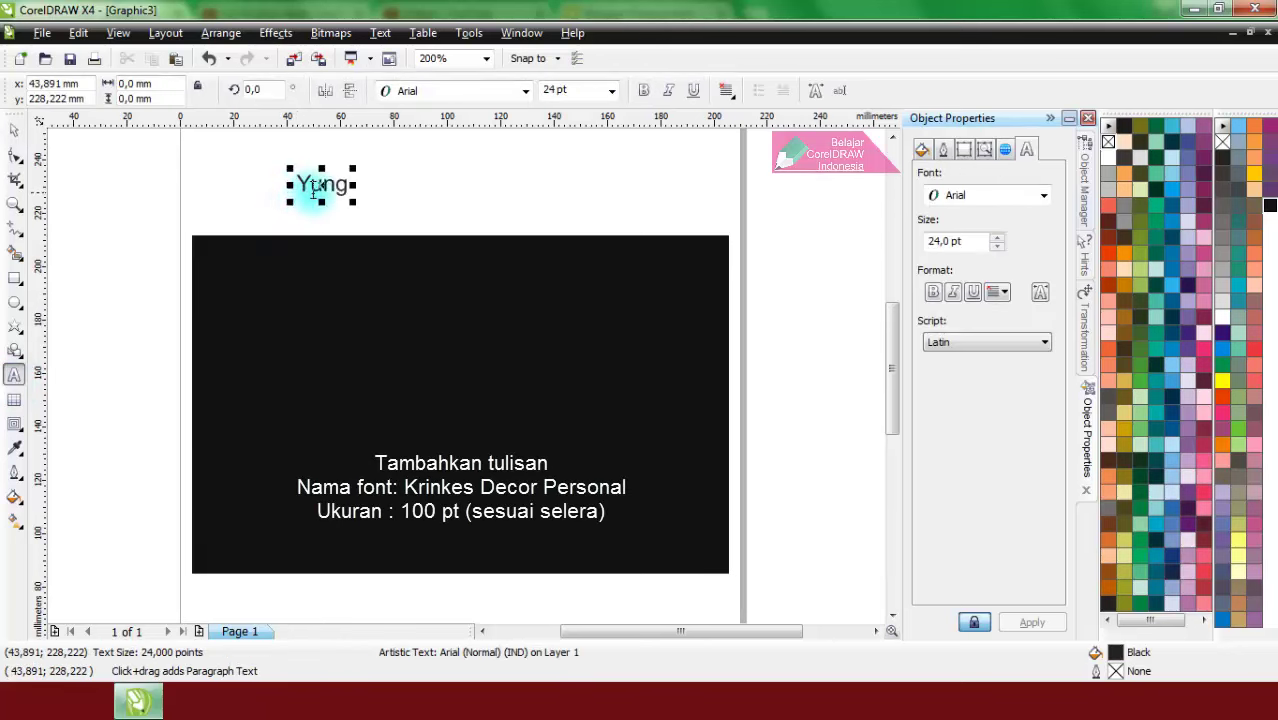
click(14, 130)
Step: Set the "Yung" text to the Krinkes Decor PERSONAL USE font at 100 pt
click(525, 91)
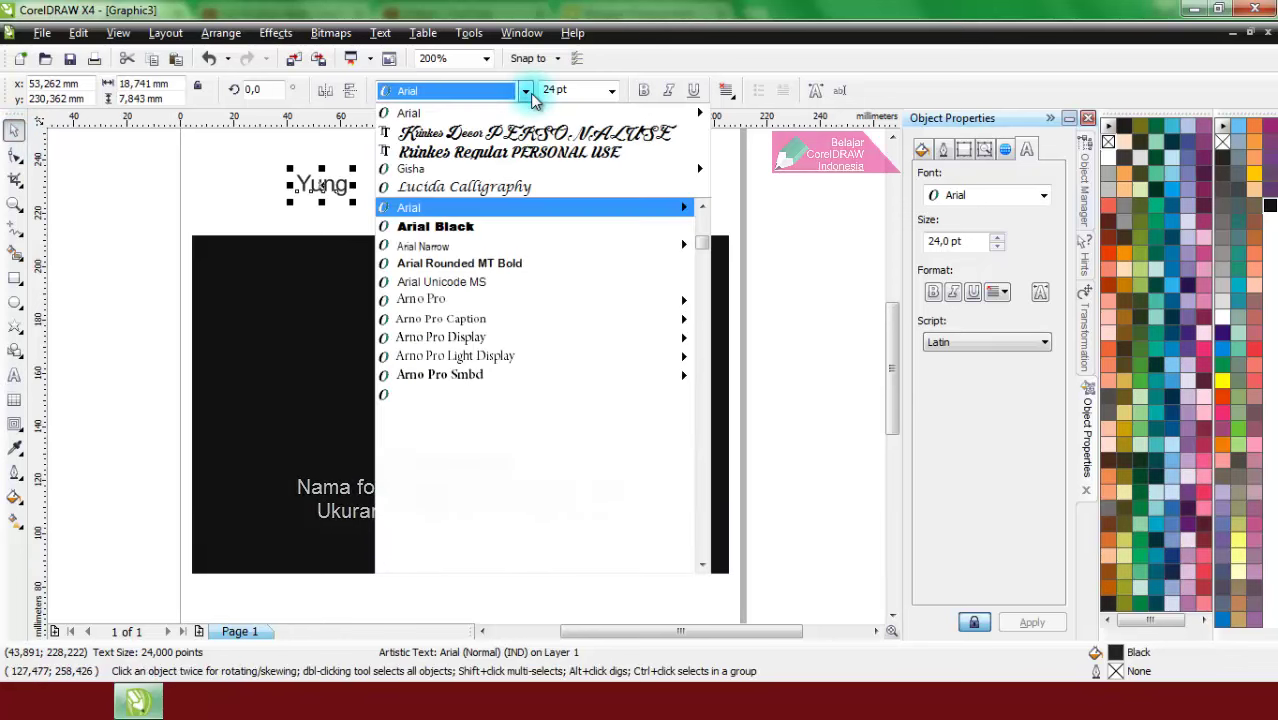
click(528, 124)
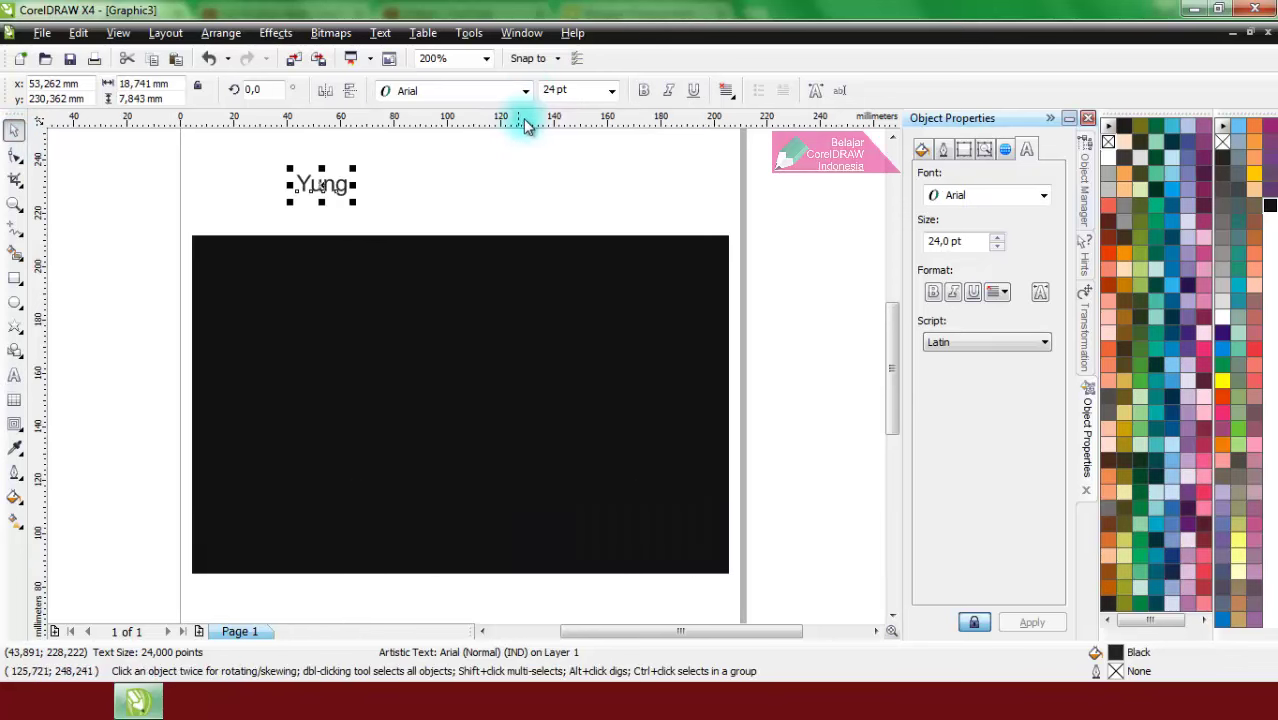
click(524, 91)
click(508, 128)
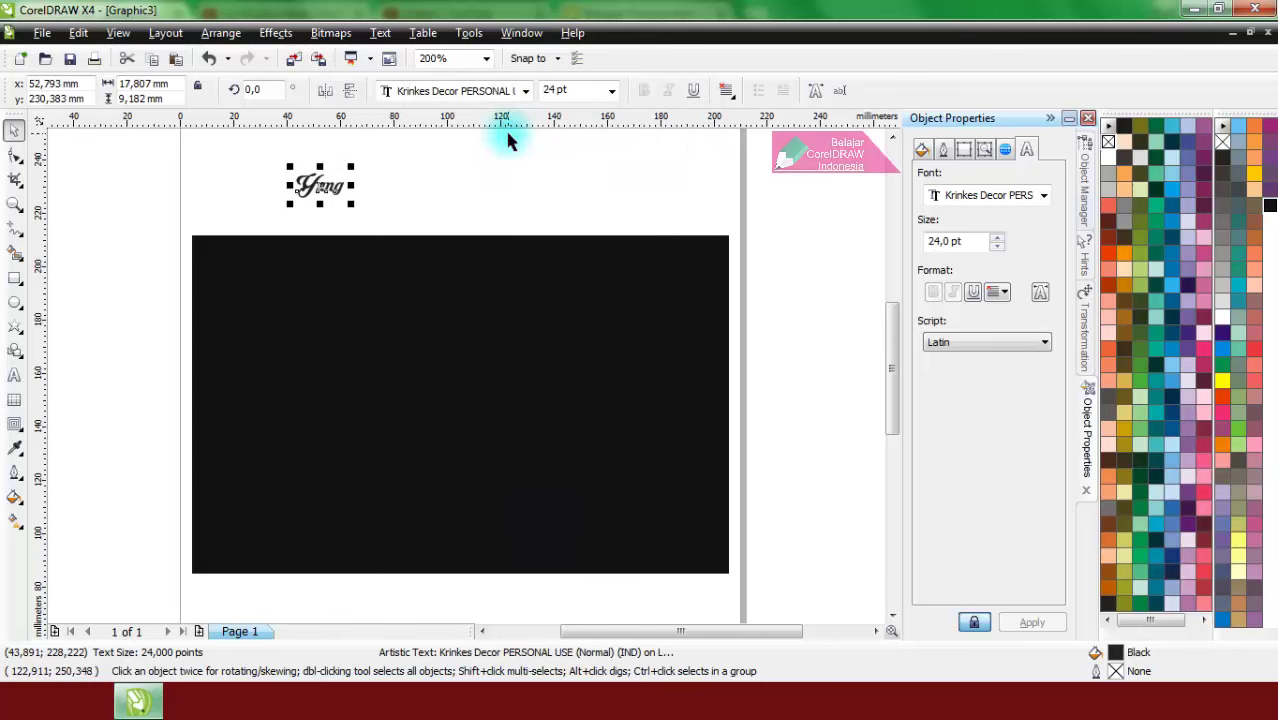
drag(525, 89, 593, 89)
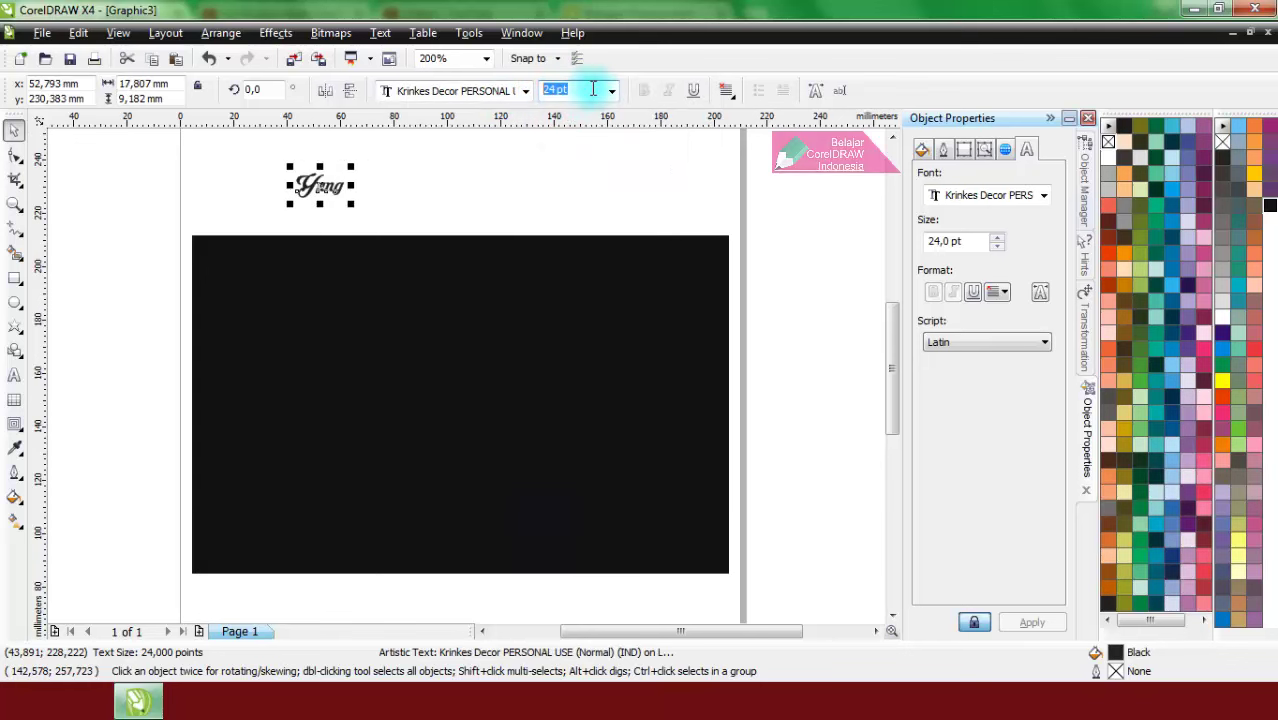
text(100)
key(Return)
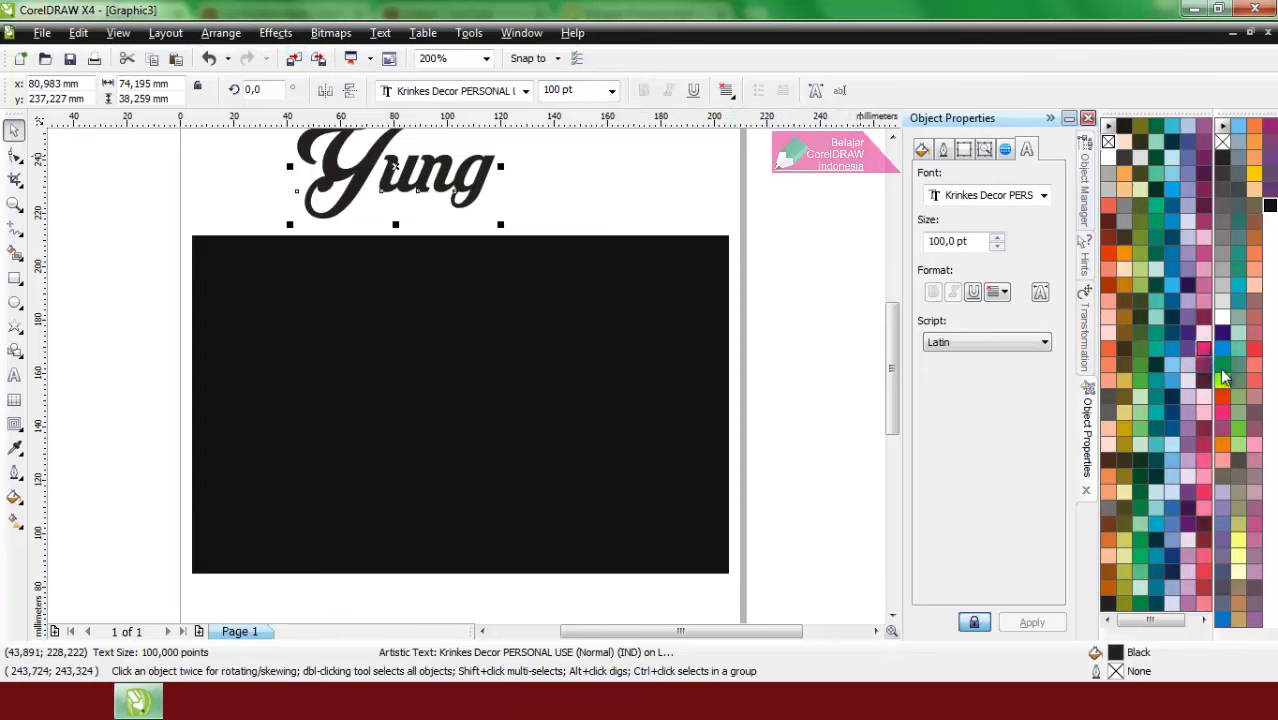
Step: Fill the "Yung" text with Orange and center it on the page
click(1219, 451)
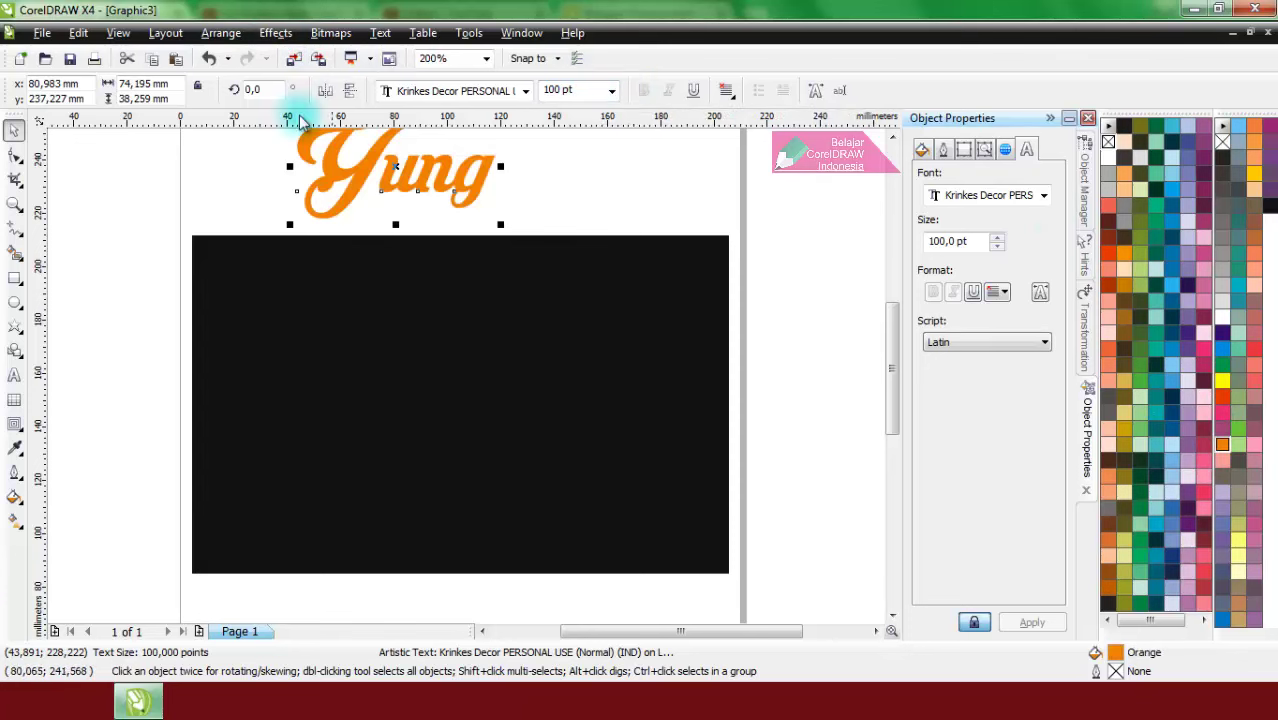
click(221, 33)
mouse_move(612, 103)
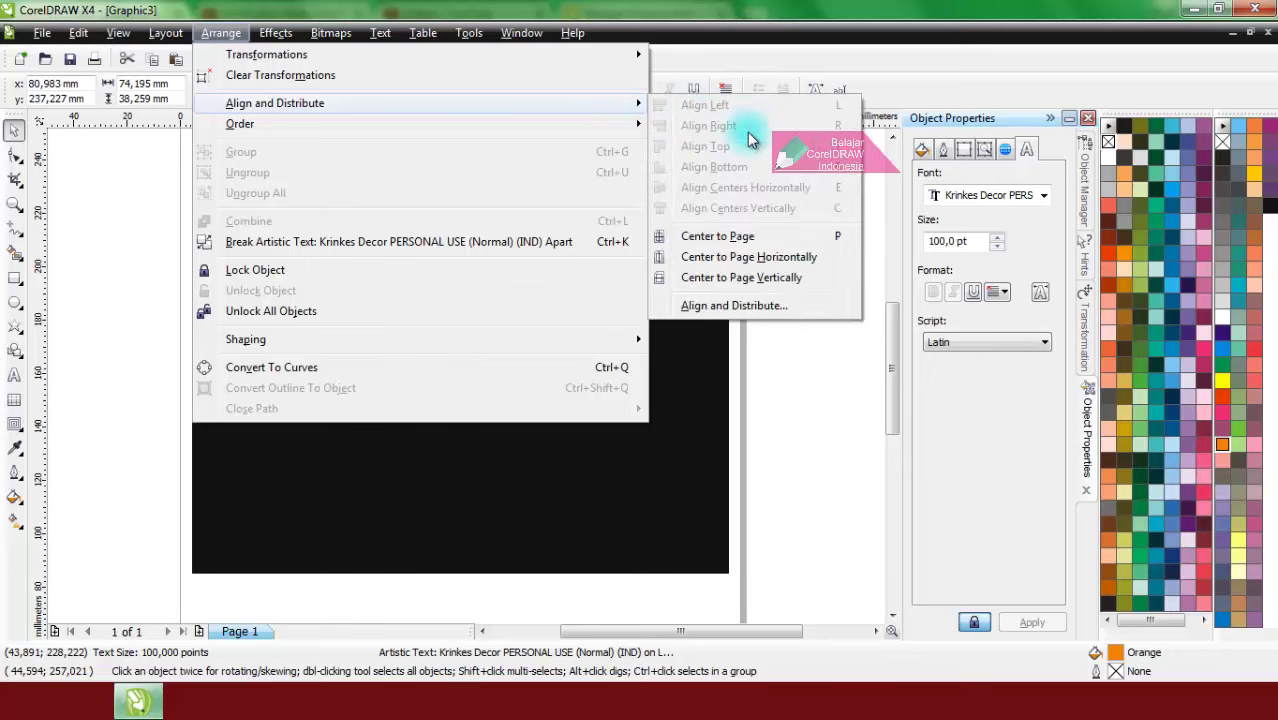
click(795, 240)
click(779, 322)
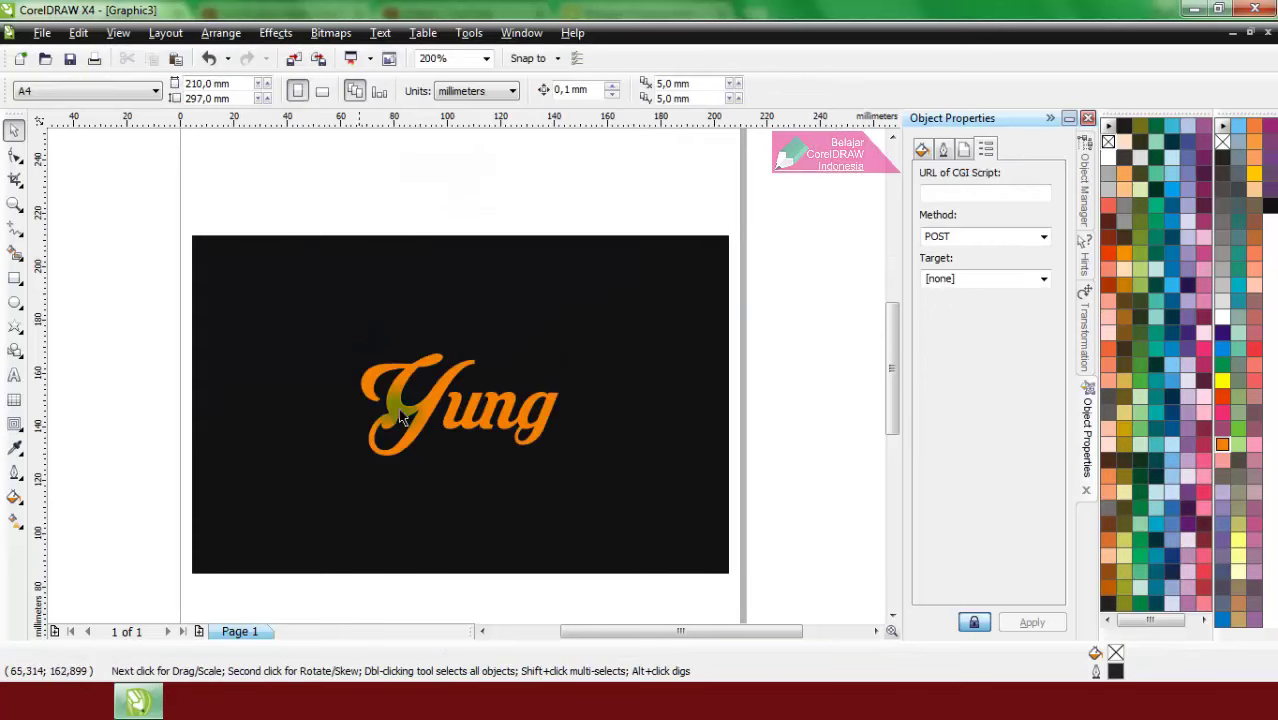
Step: Apply a one-step outside contour with a 1.0 mm offset to the orange "Yung" text
click(429, 408)
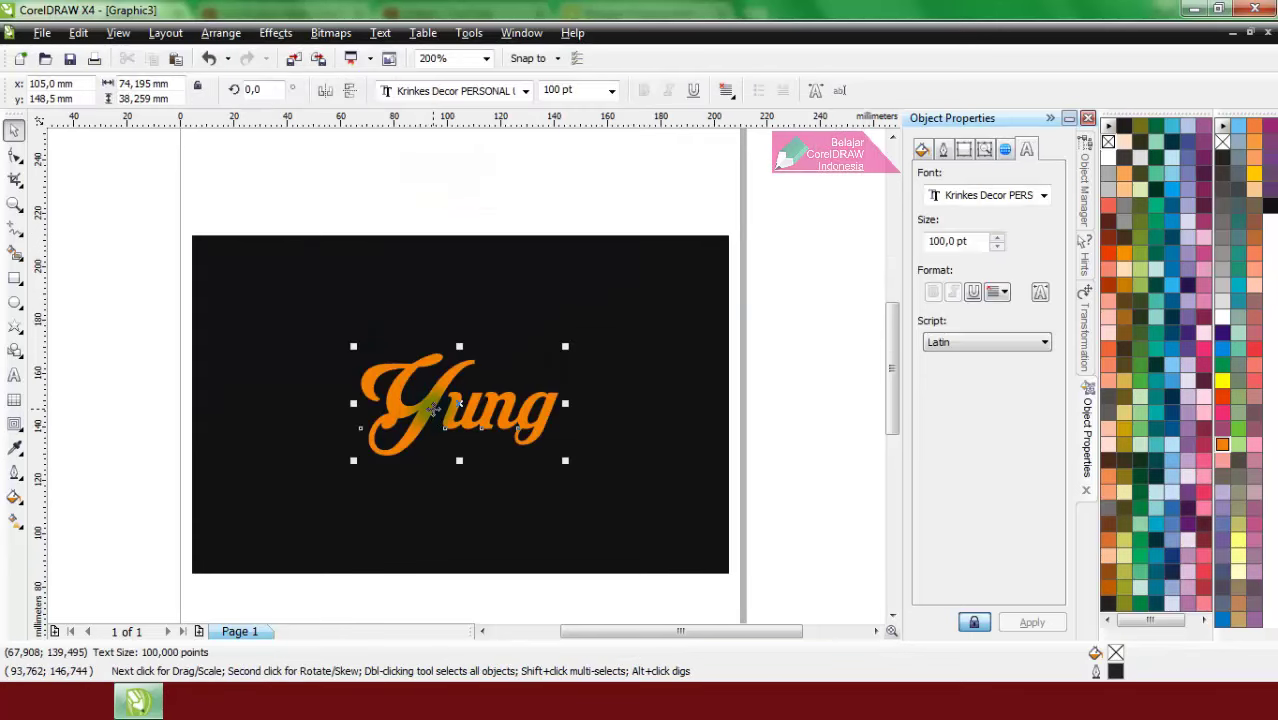
scroll(429, 408, up, 1)
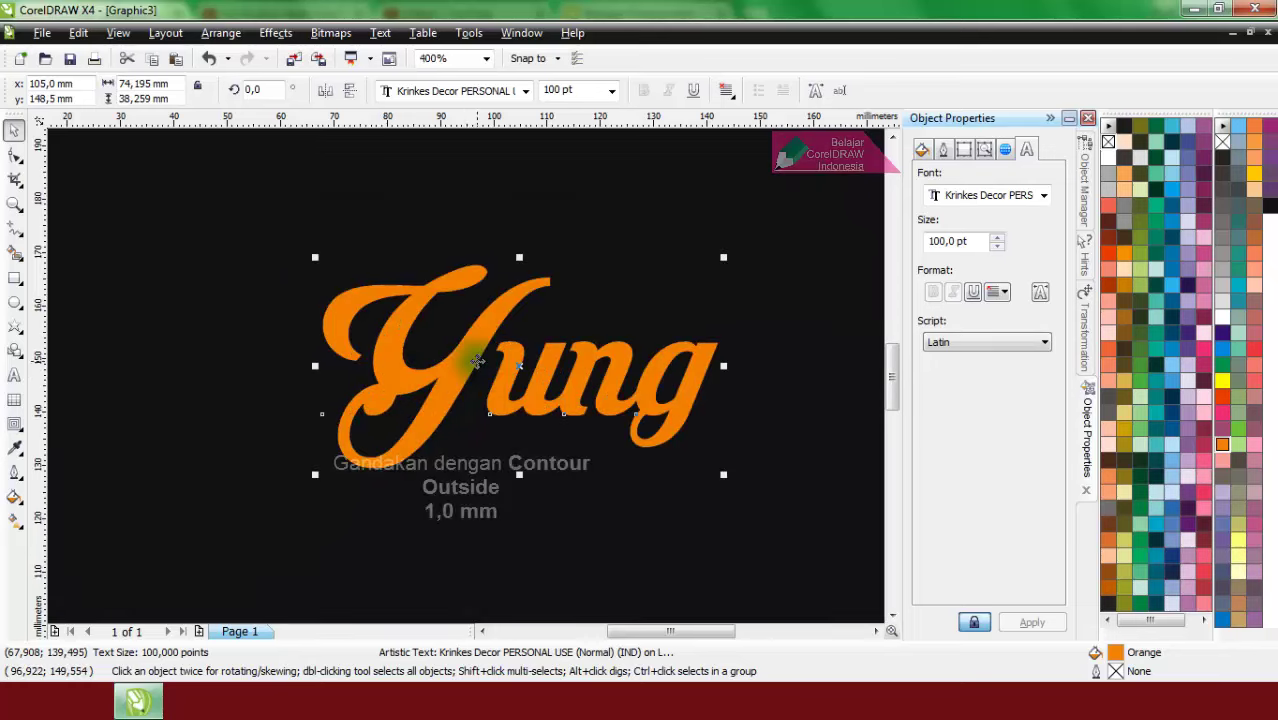
click(14, 423)
click(82, 456)
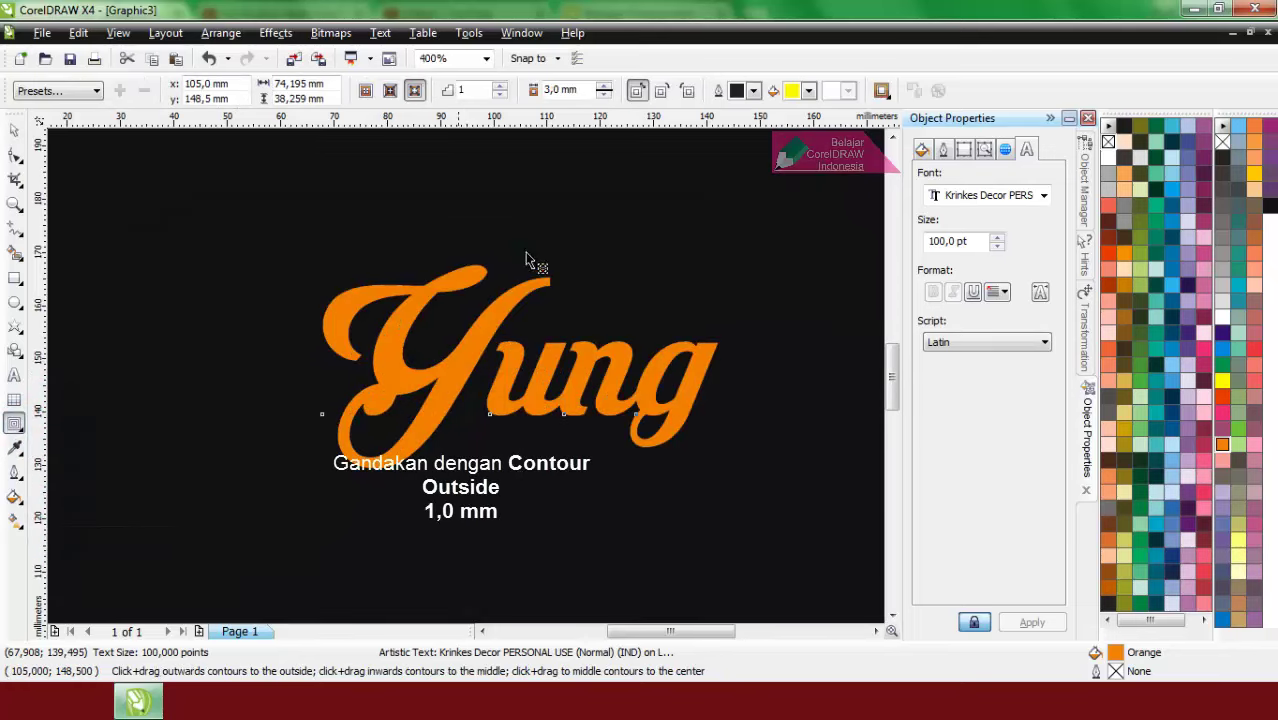
click(605, 90)
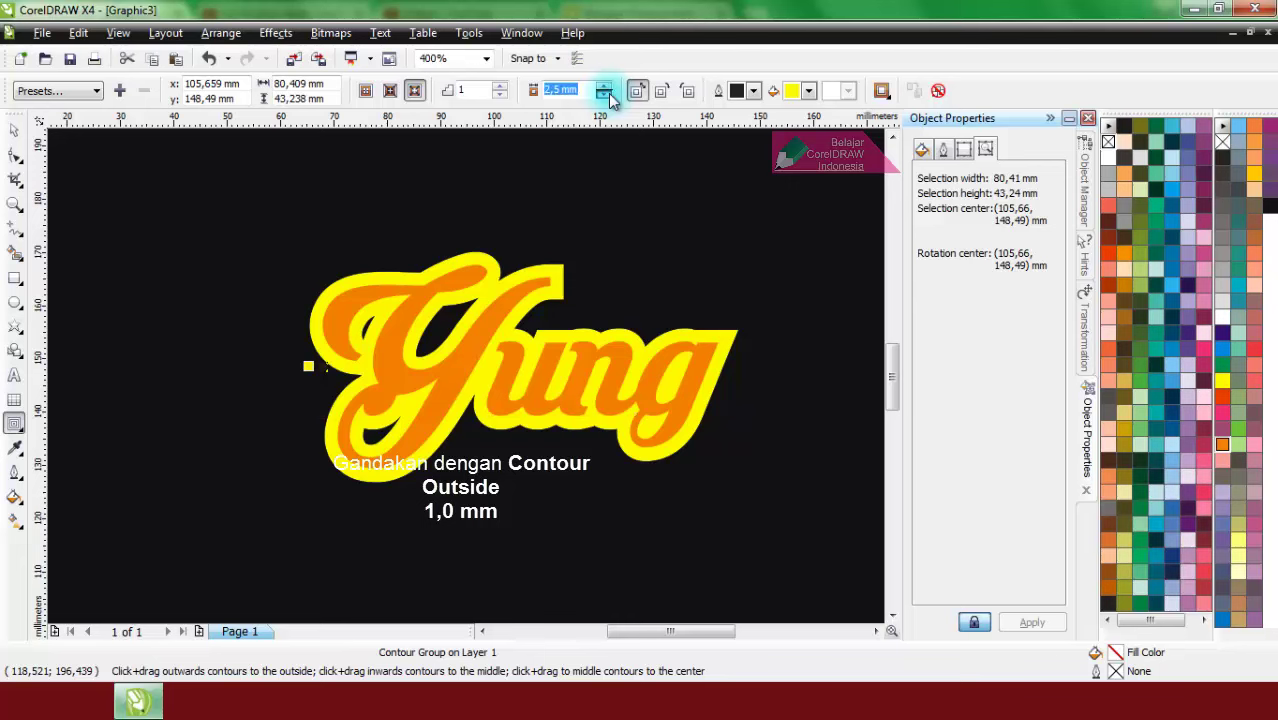
click(604, 94)
click(604, 94)
click(604, 94)
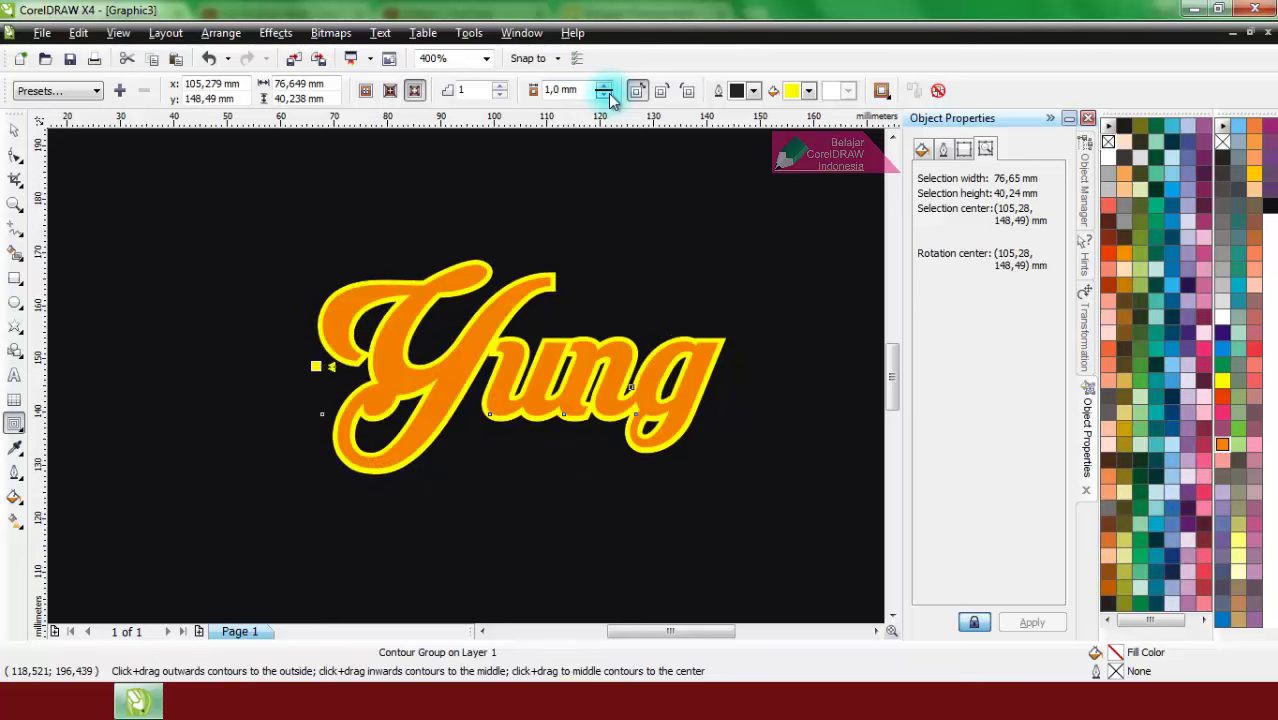
click(604, 87)
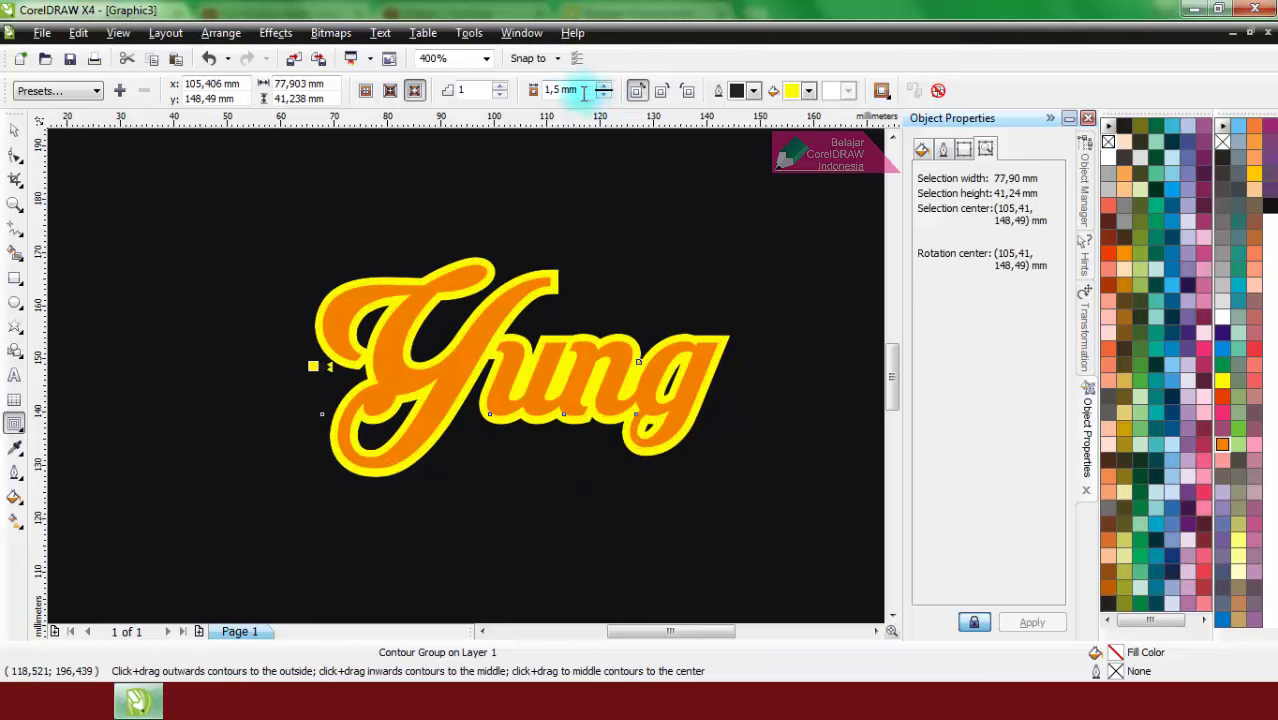
click(604, 94)
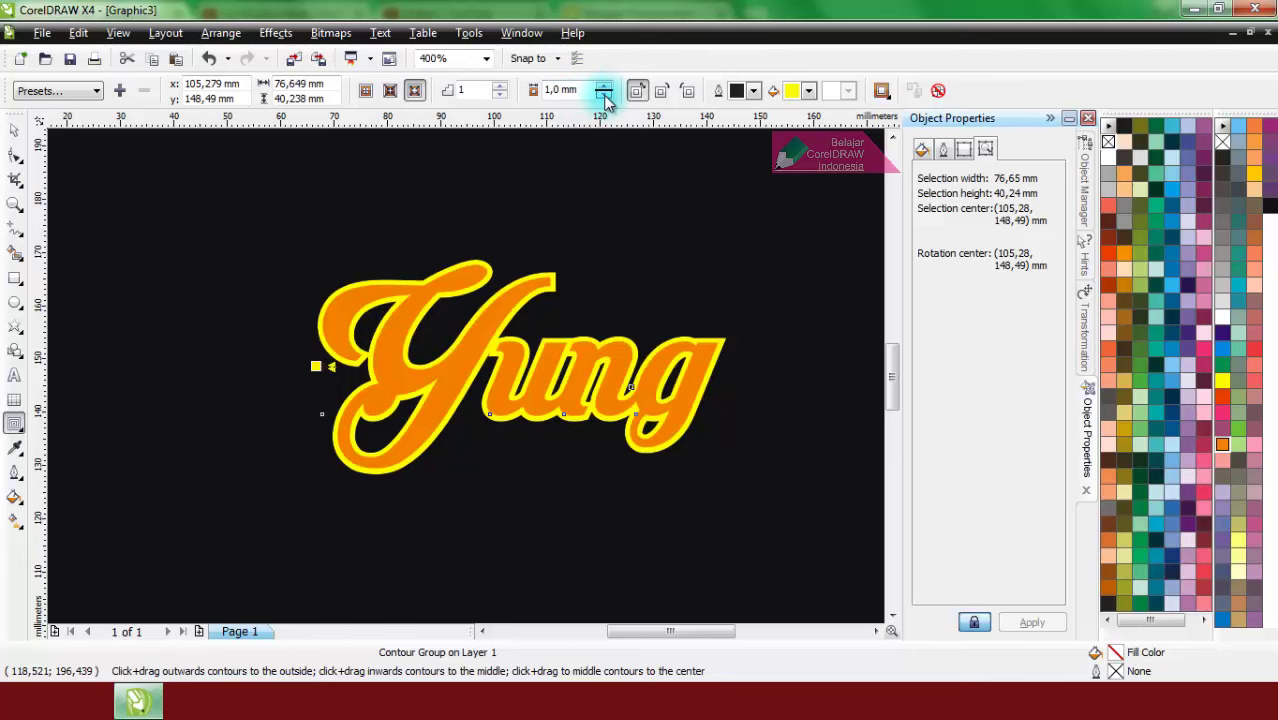
Step: Break the contour group apart so the text and its yellow contour are separate objects
key(ctrl+k)
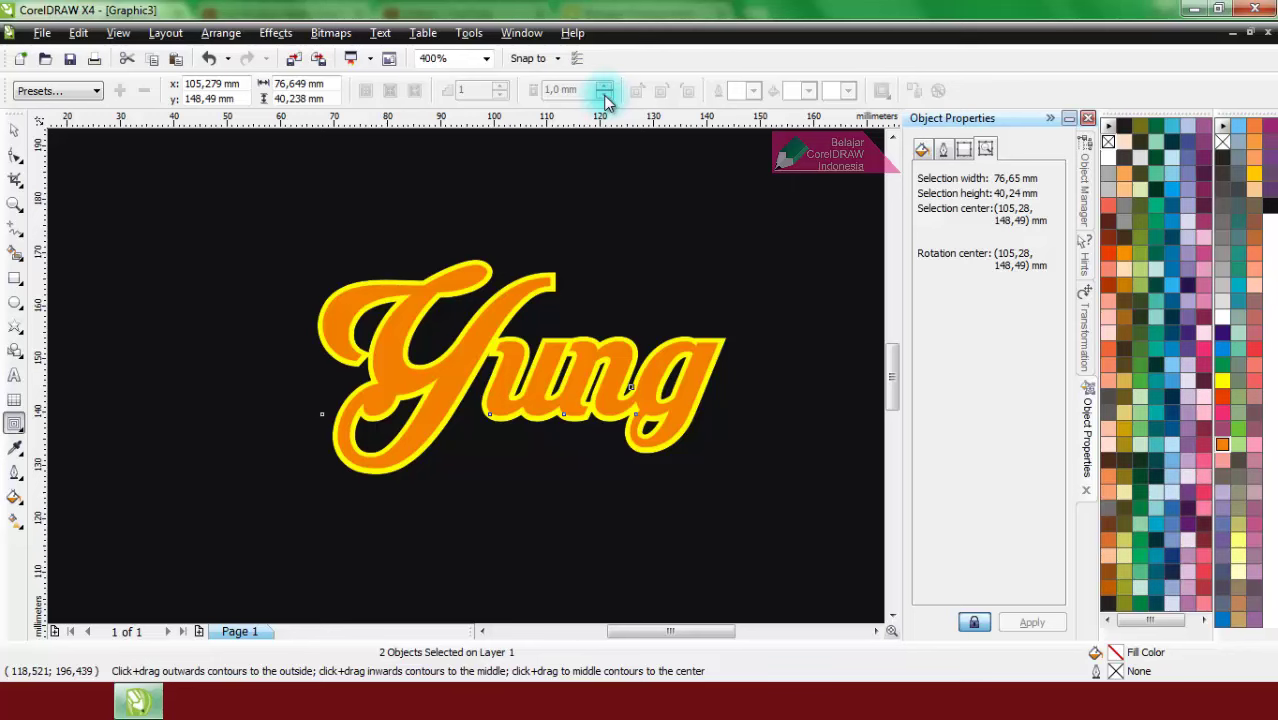
click(14, 130)
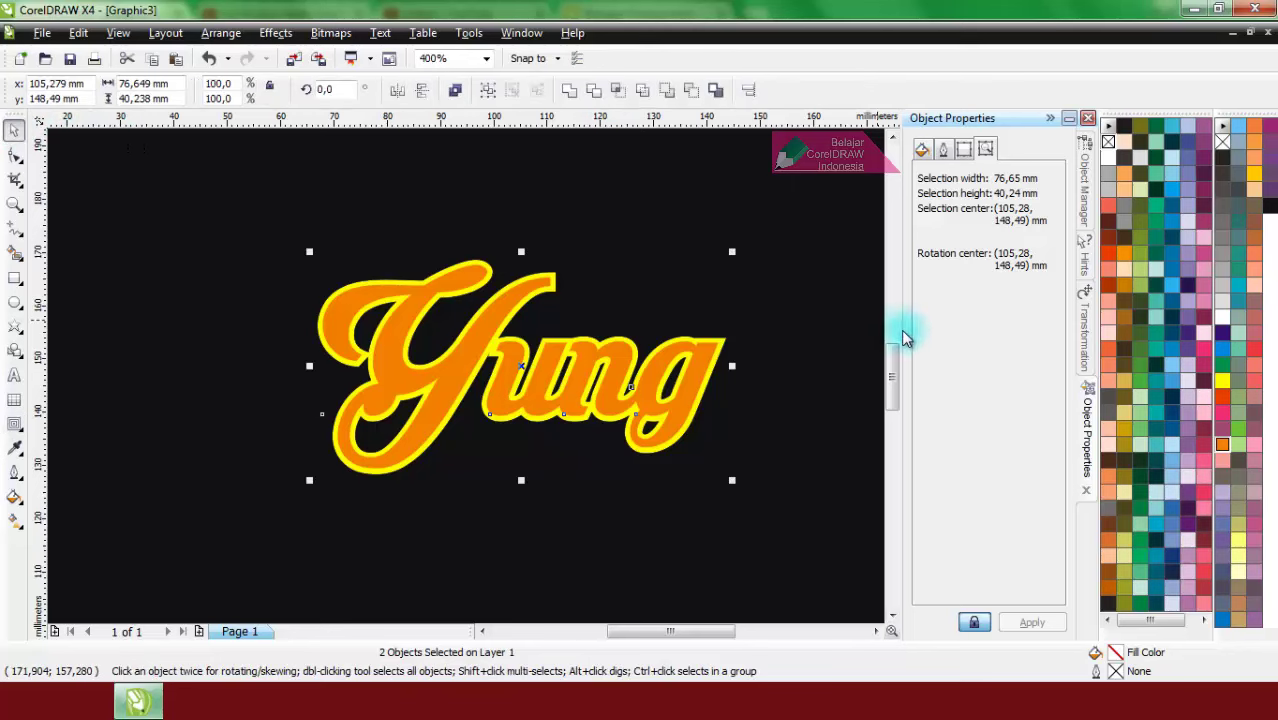
scroll(802, 365, down, 2)
key(Escape)
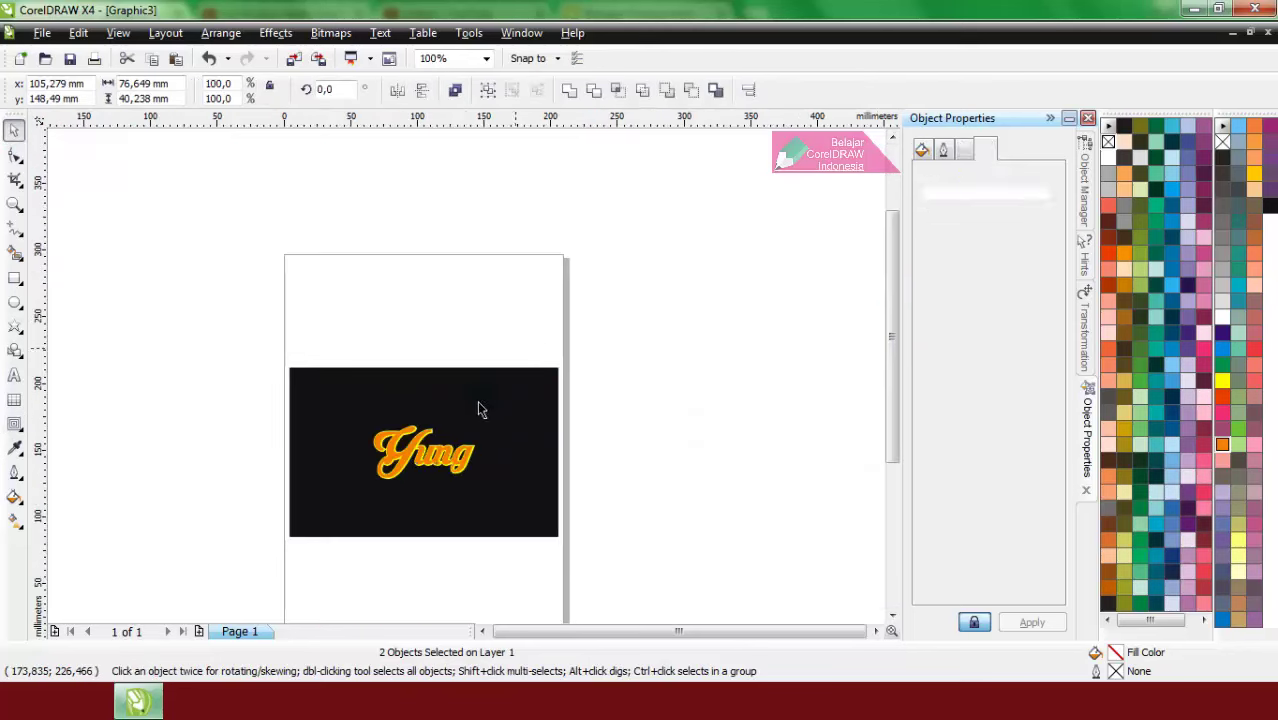
Step: Shift the orange text about 1.4 mm to the right over its yellow contour
scroll(416, 470, up, 2)
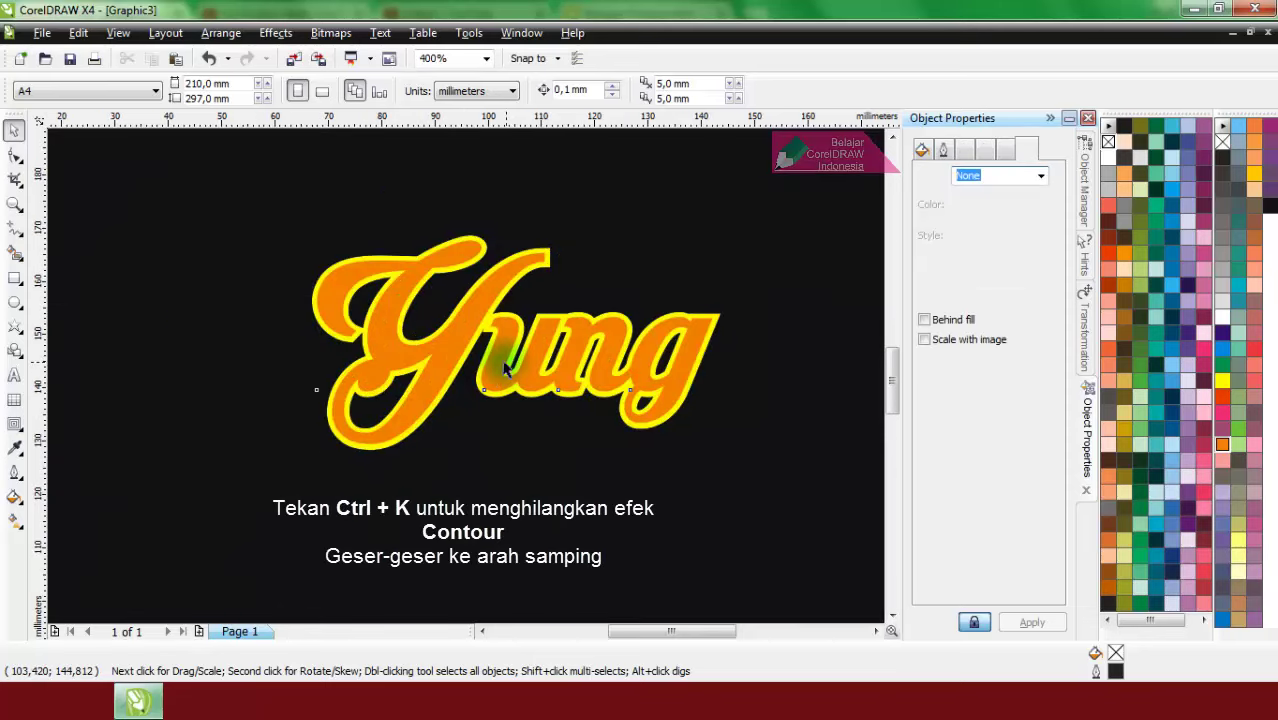
click(495, 352)
drag(493, 352, 494, 358)
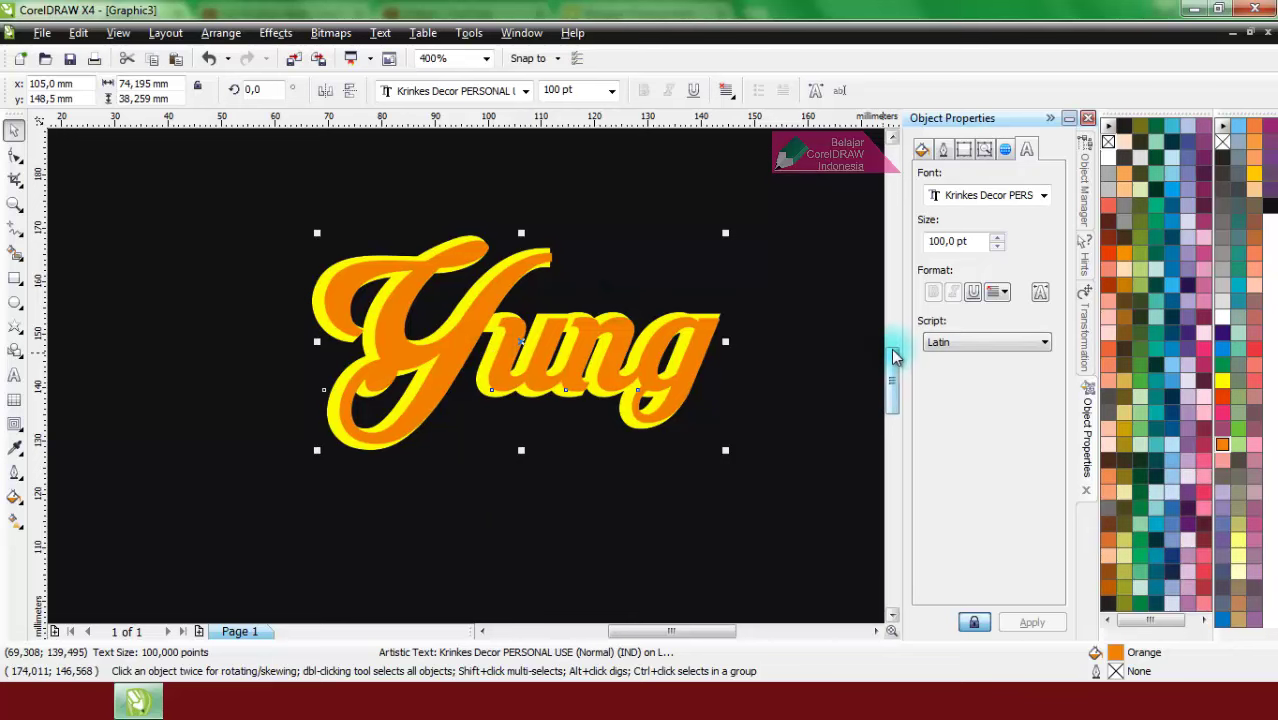
click(655, 412)
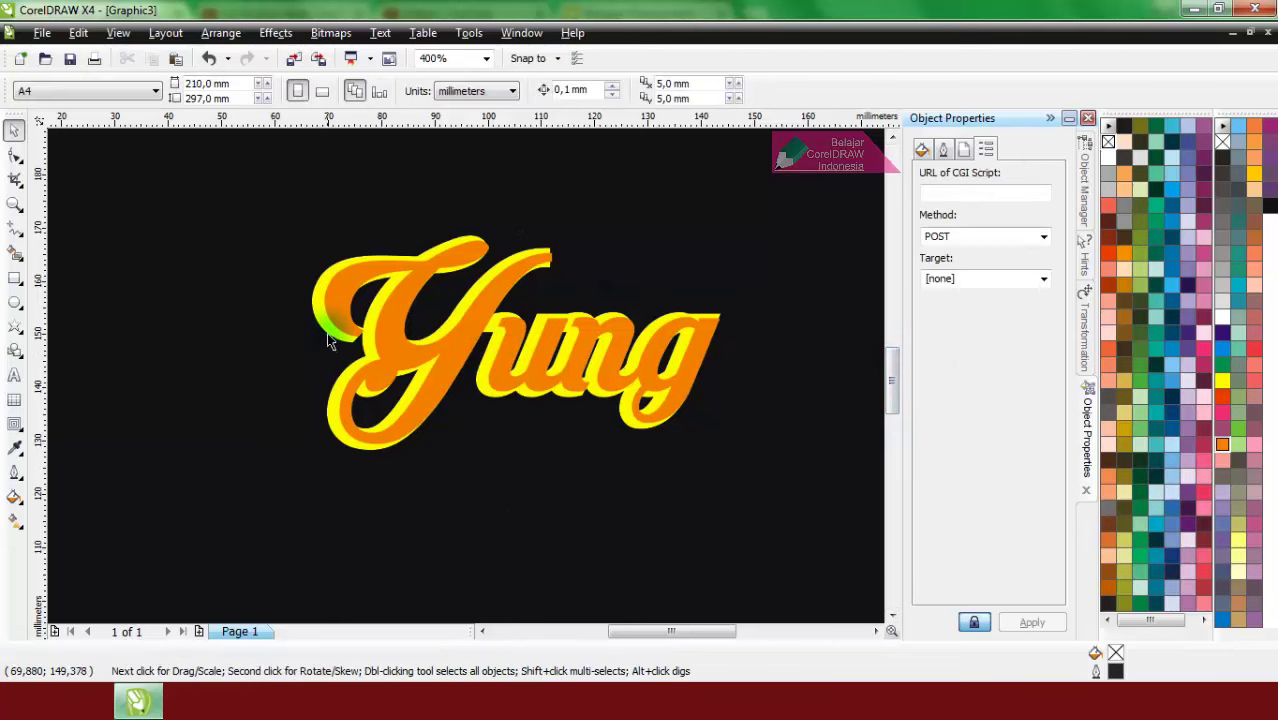
Step: Fill the yellow contour shape behind the text with a darker orange, C13 M76 Y99 K0
drag(345, 336, 1113, 651)
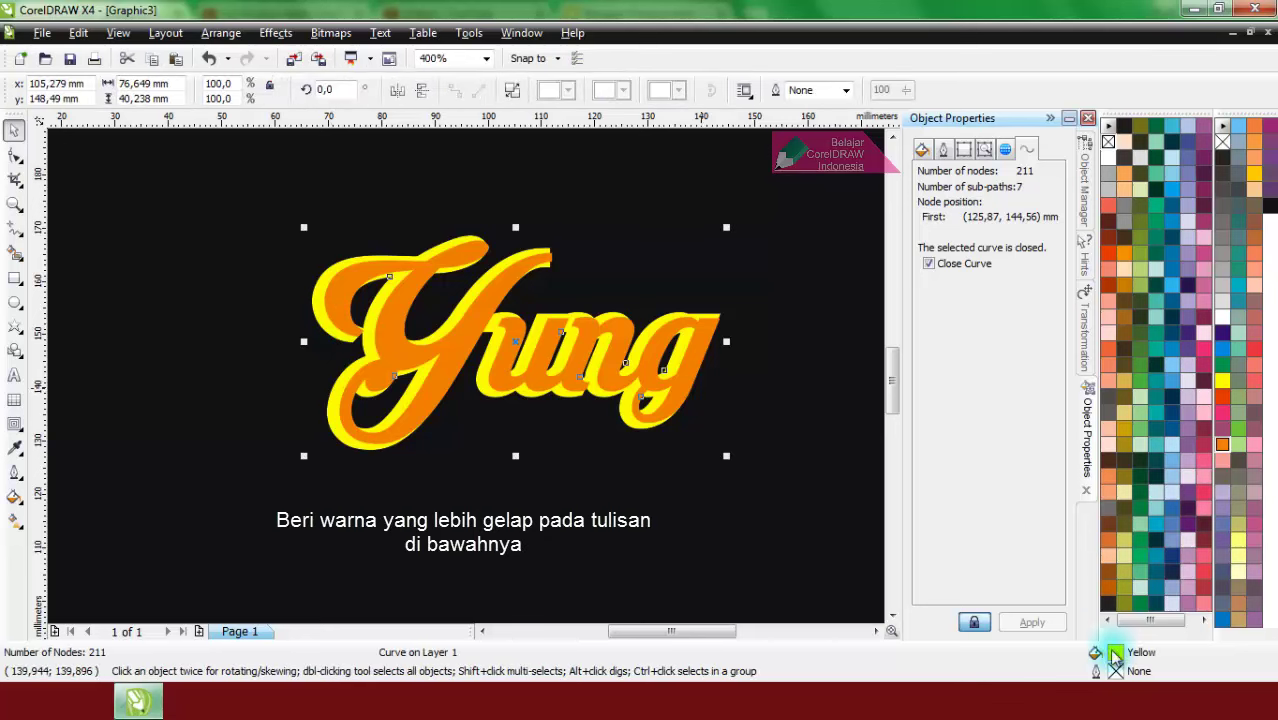
click(1222, 444)
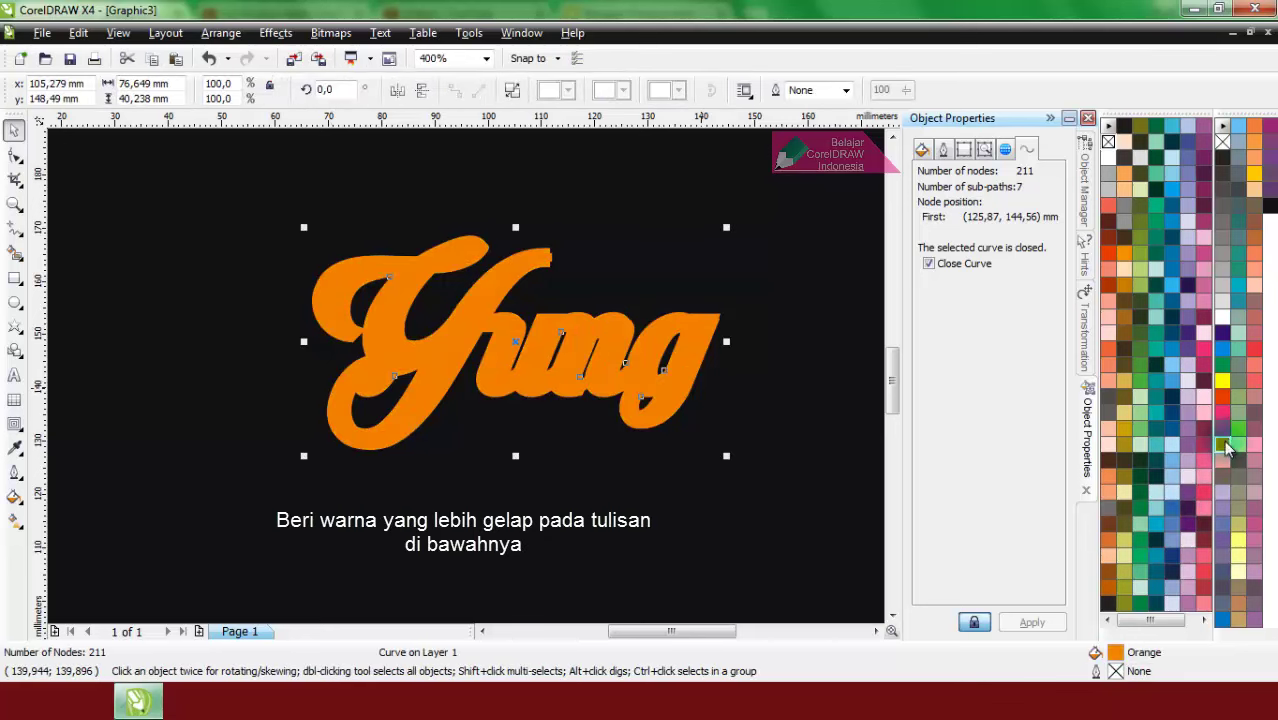
double_click(1117, 653)
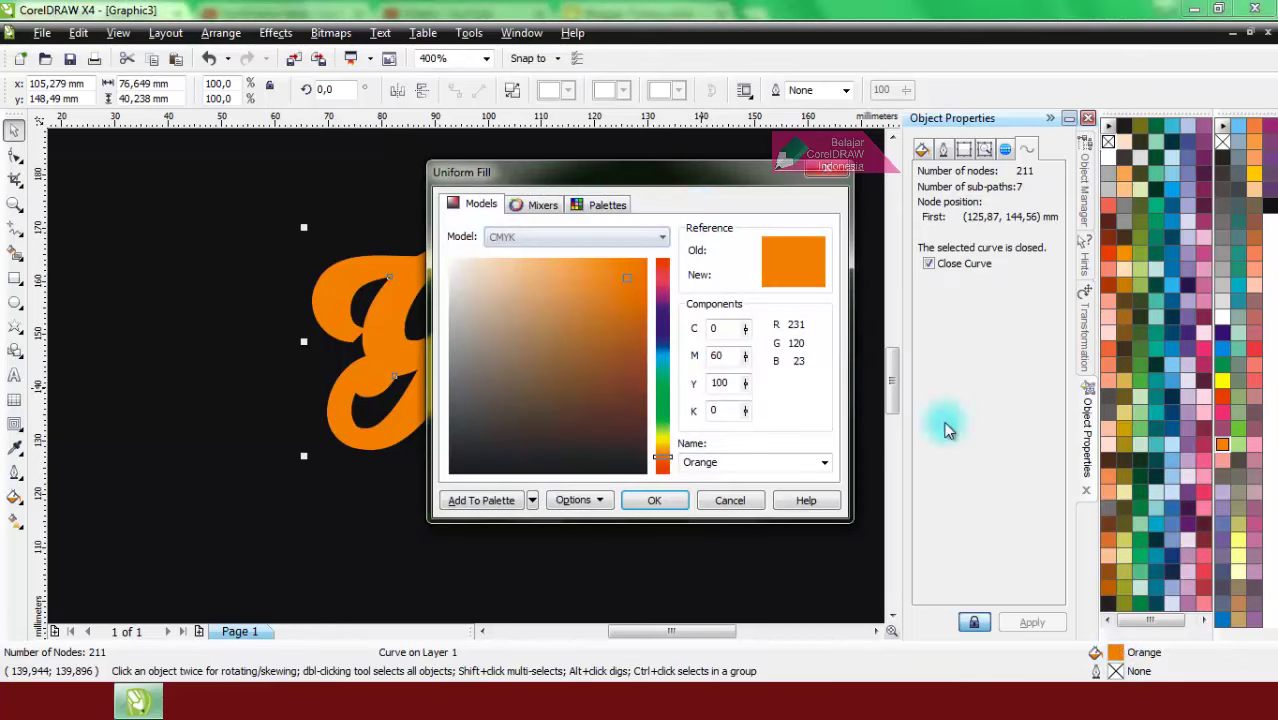
click(632, 297)
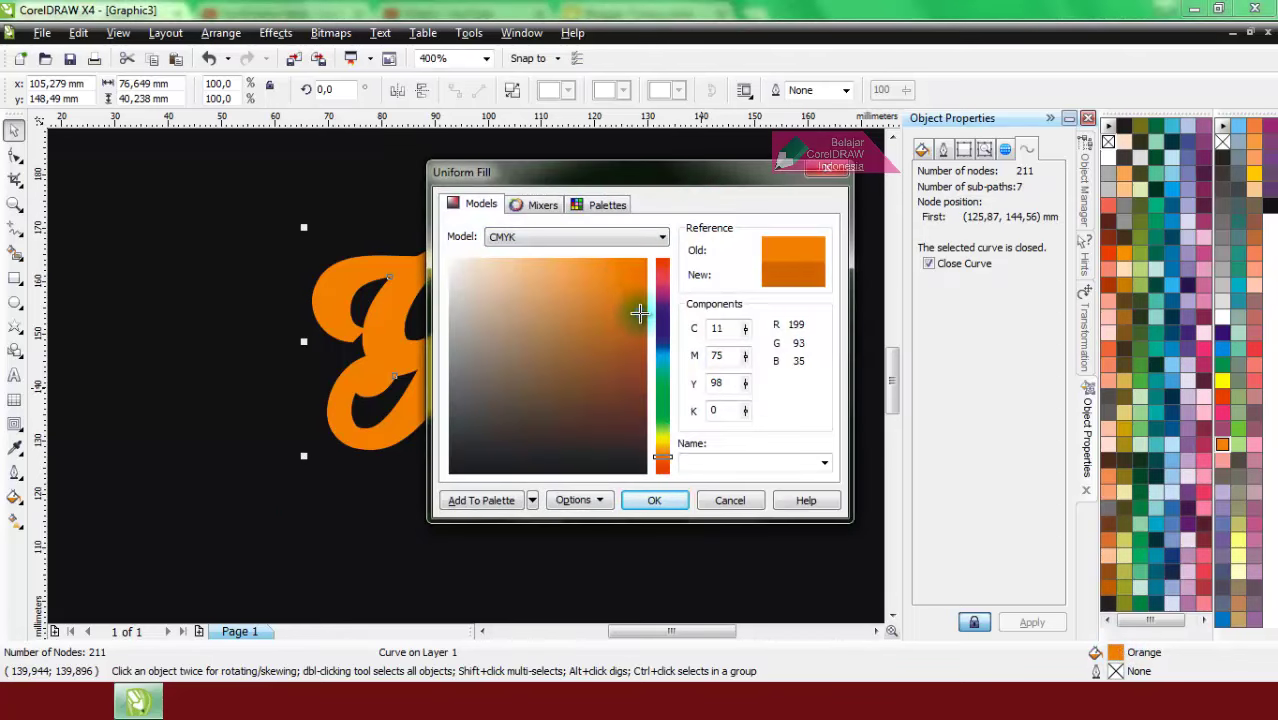
click(654, 500)
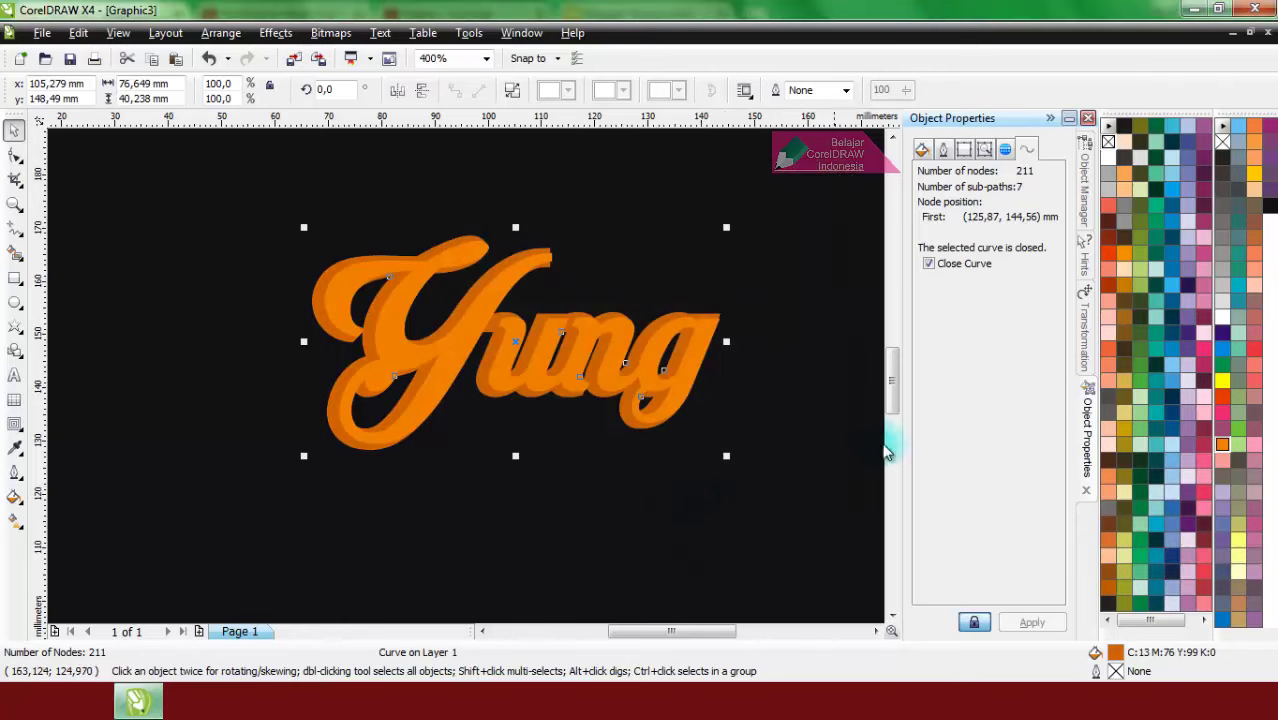
click(766, 421)
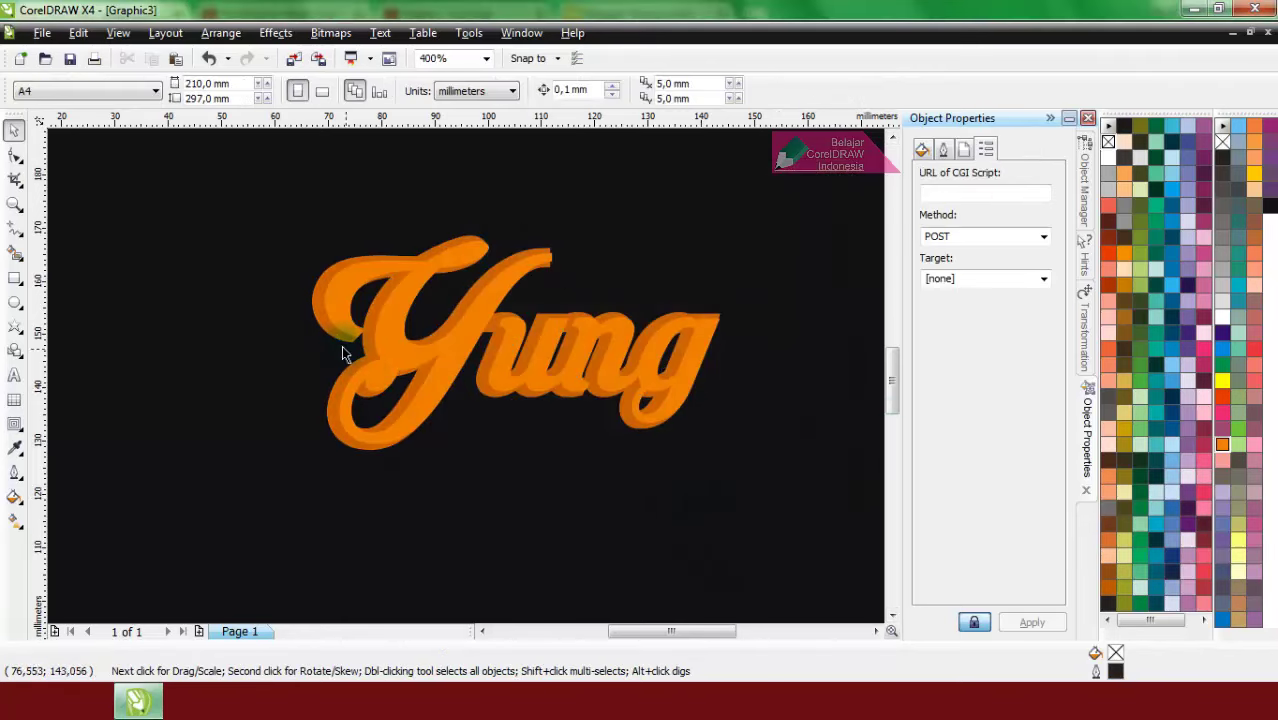
Step: Convert the front orange "Yung" text to curves
click(385, 340)
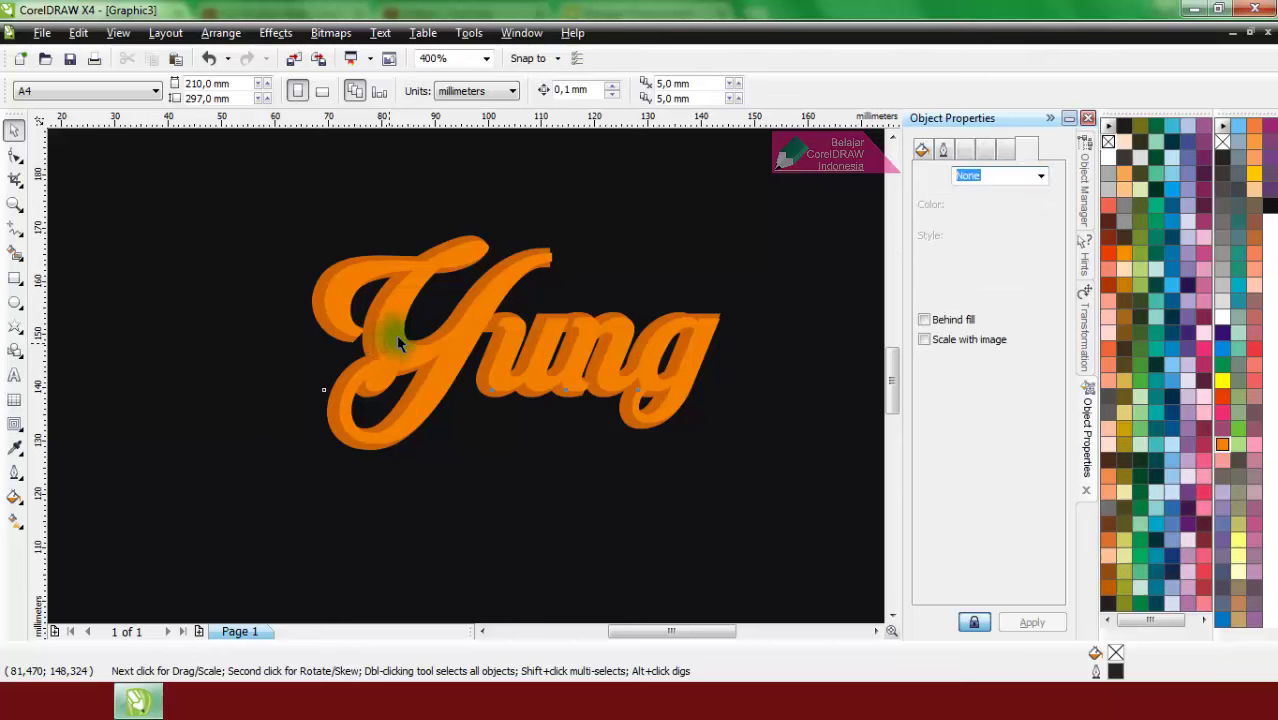
key(ctrl+q)
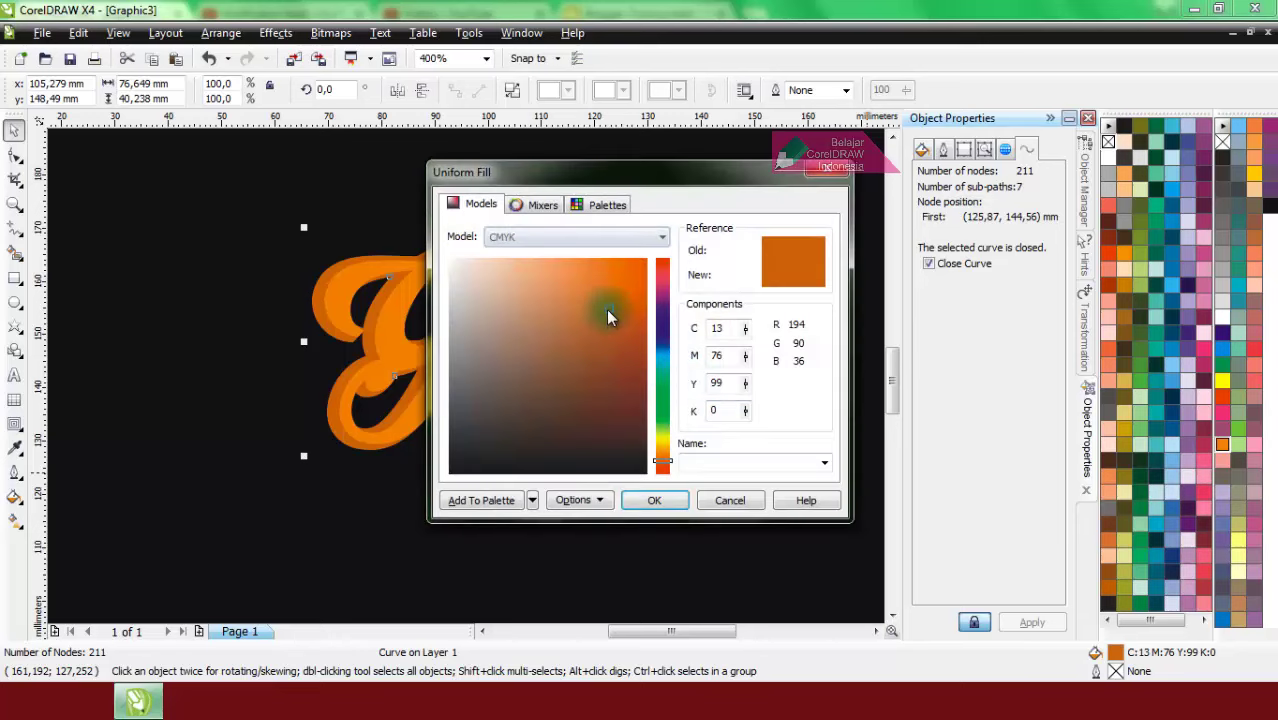
Step: Darken the contour shape behind the "Yung" text to the burnt orange C19 M85 Y97 K0
drag(609, 316, 623, 327)
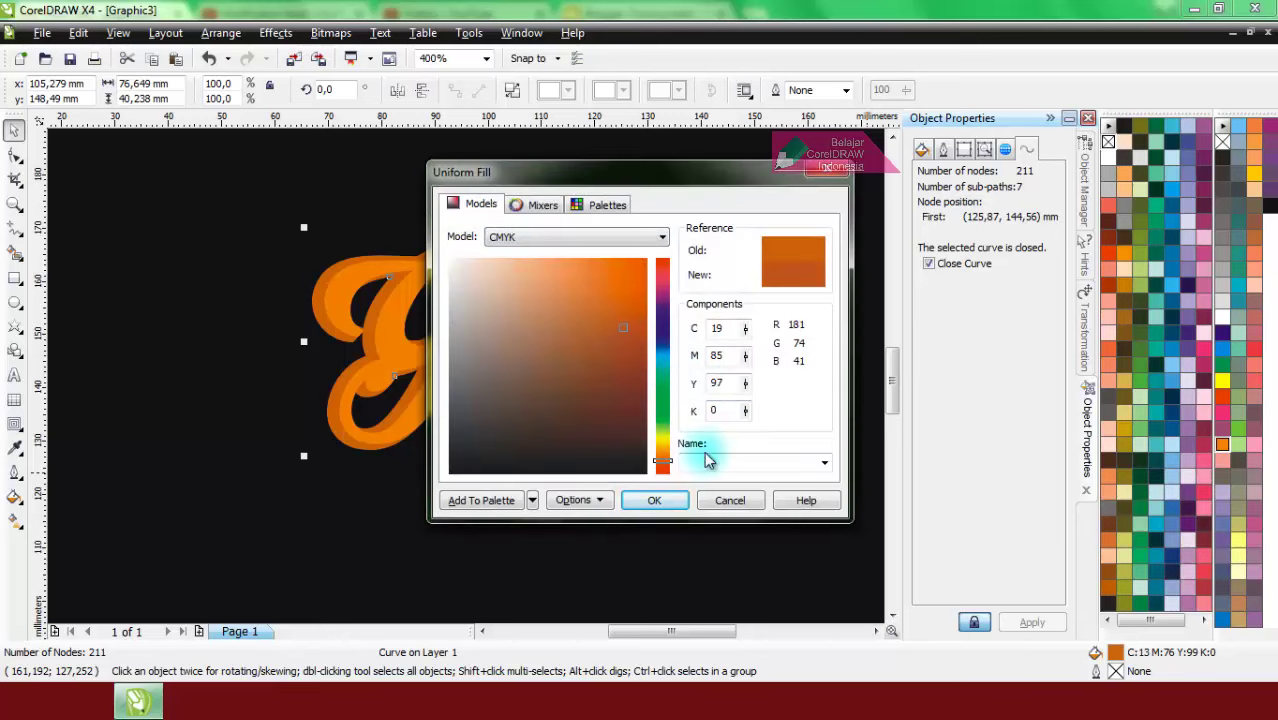
click(654, 500)
click(743, 522)
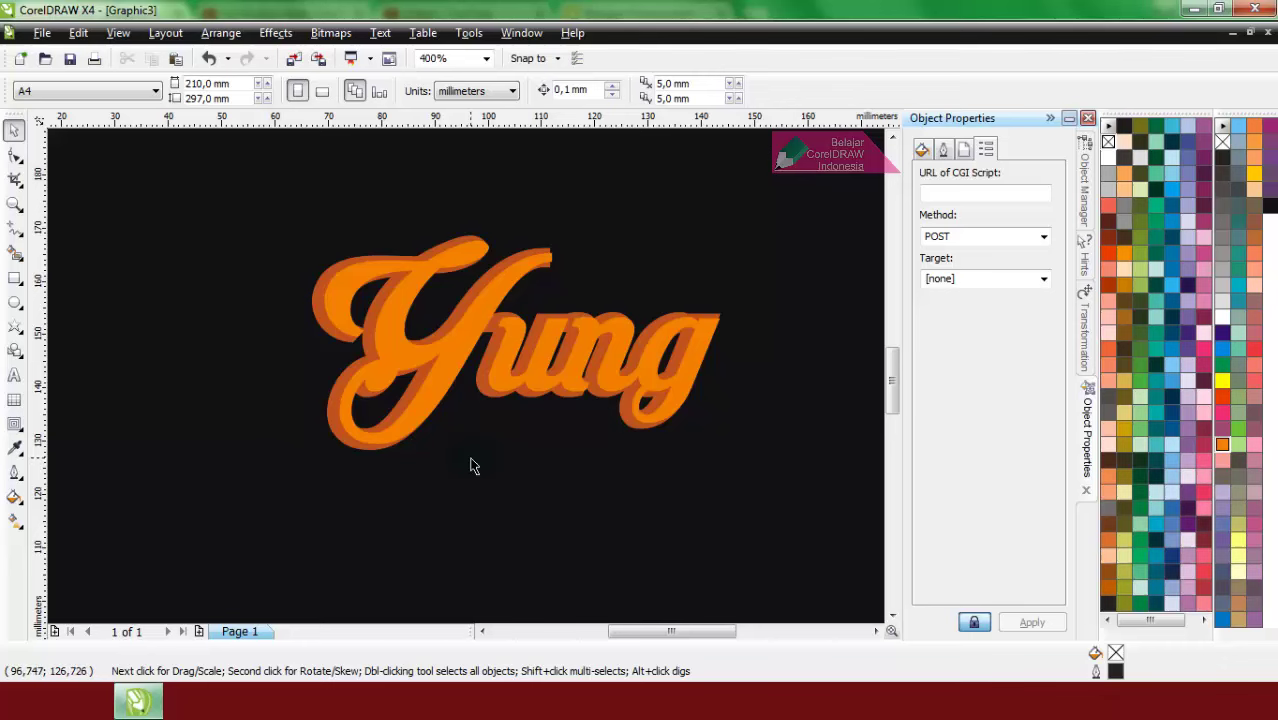
Step: Draw an ellipse about 97 mm wide and 31 mm high, placed so its lower arc crosses the lower part of the lettering
click(22, 302)
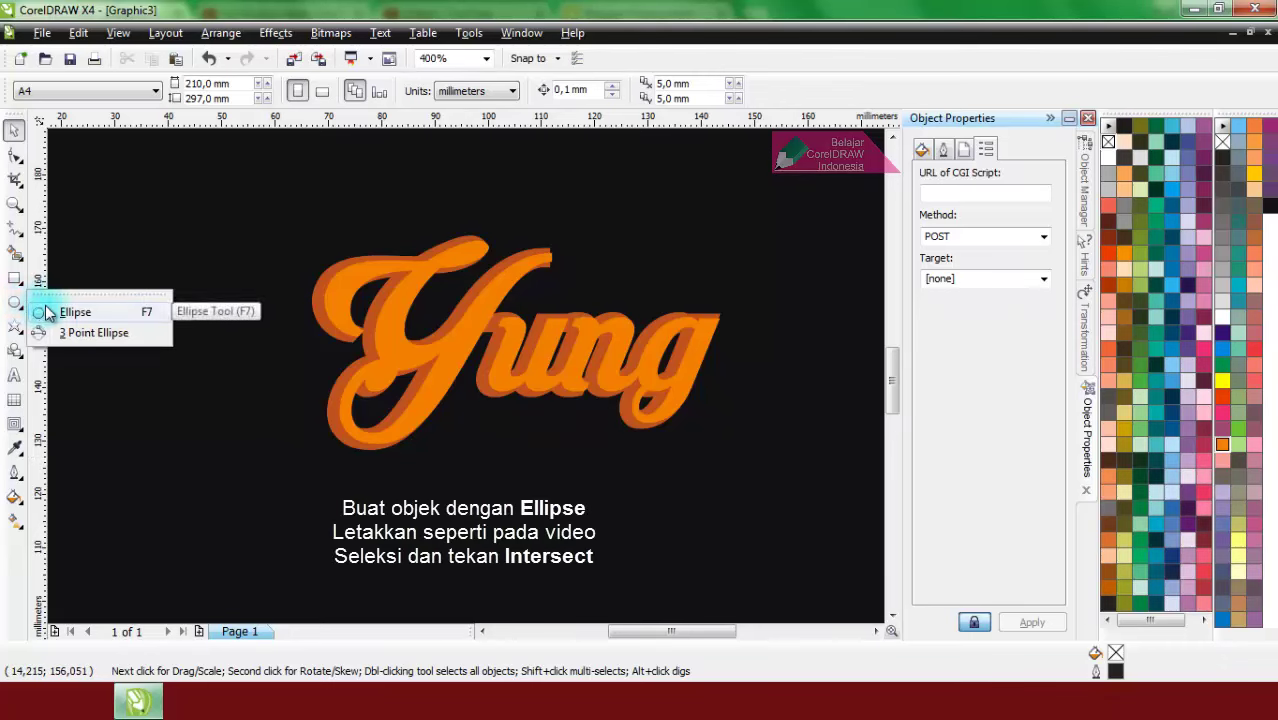
click(46, 313)
drag(292, 211, 817, 379)
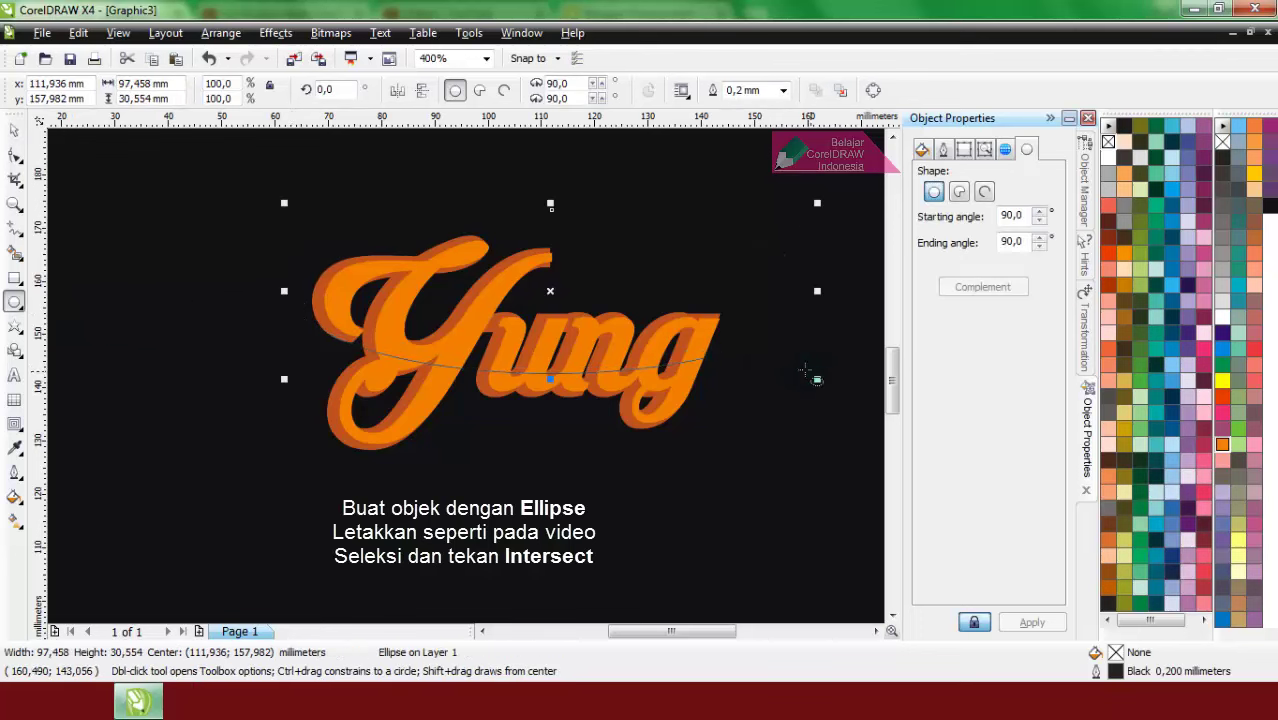
drag(750, 323, 756, 334)
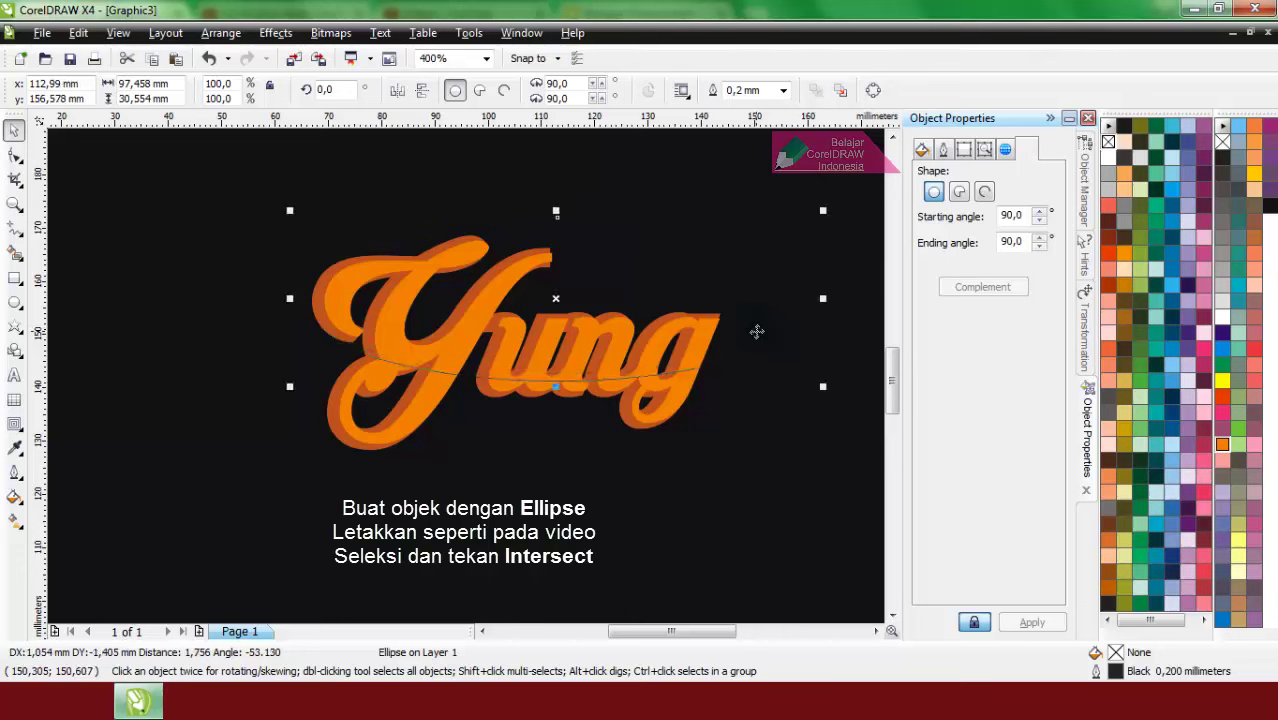
Step: Intersect the ellipse with the front orange "Yung" lettering, and delete the ellipse
shift+click(440, 398)
click(613, 90)
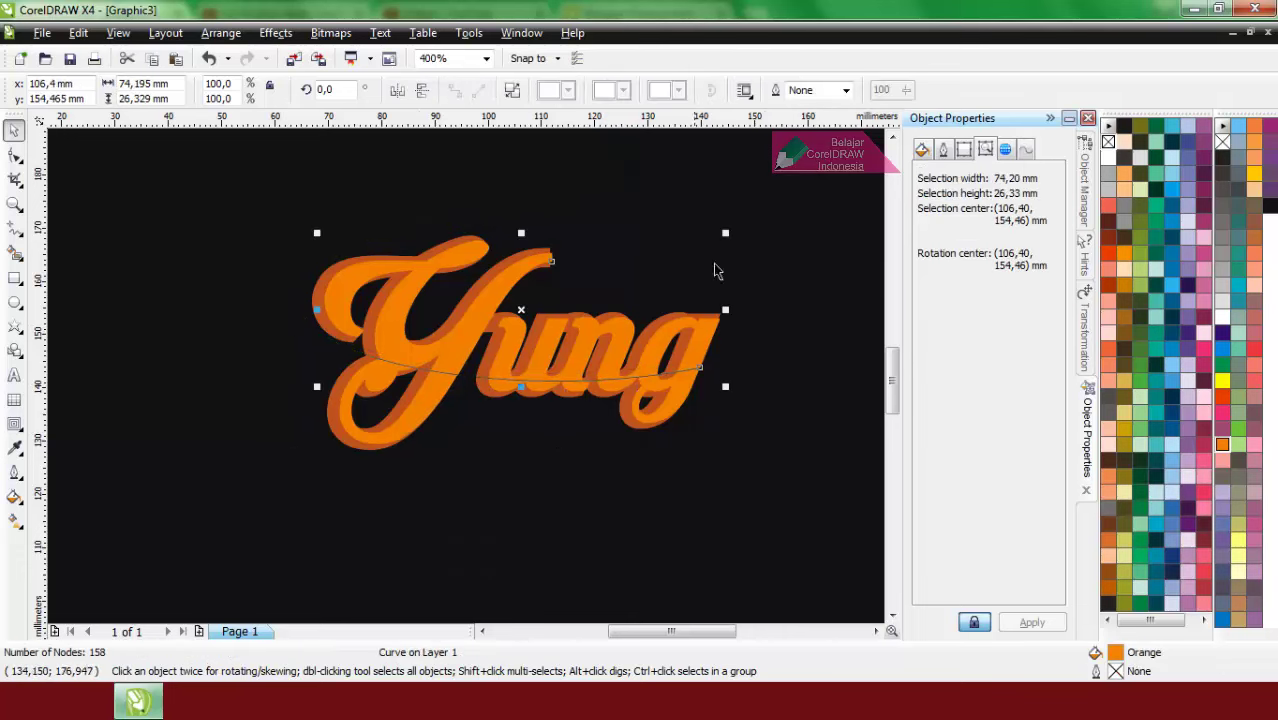
click(778, 303)
right_click(778, 303)
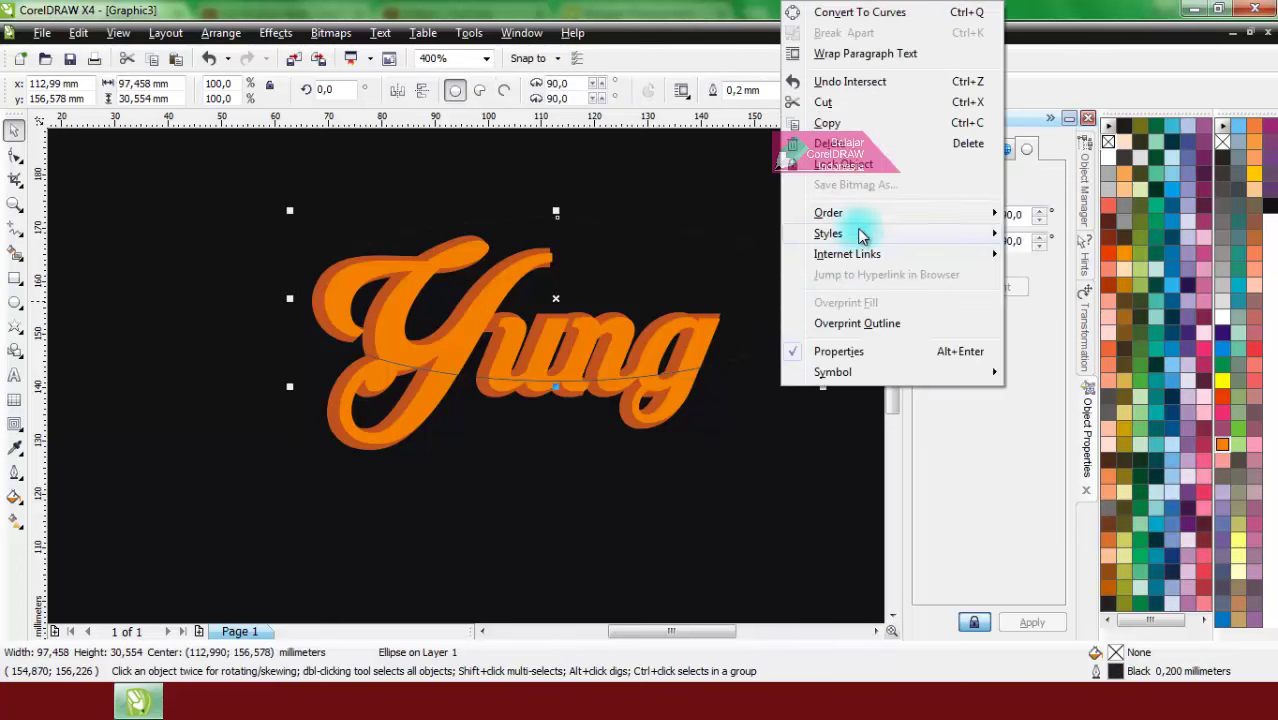
click(860, 145)
Step: Fill the intersected upper piece of the lettering with Yellow
click(466, 340)
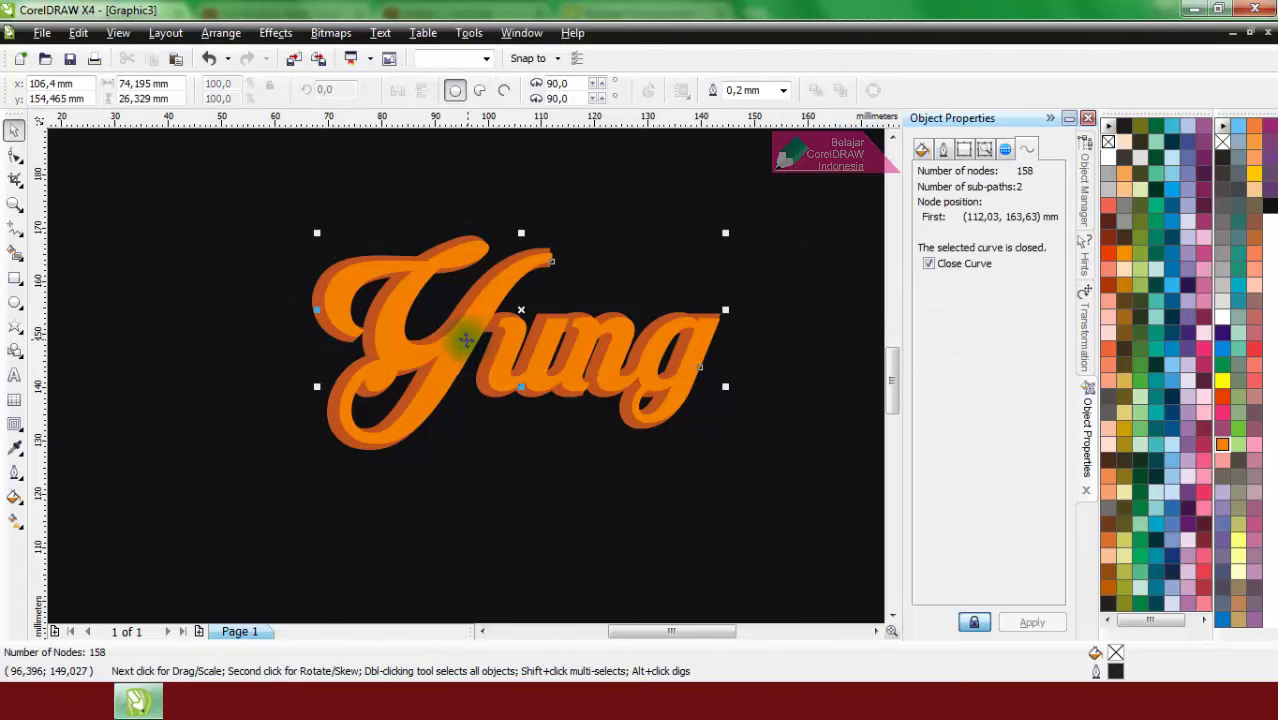
drag(466, 340, 569, 328)
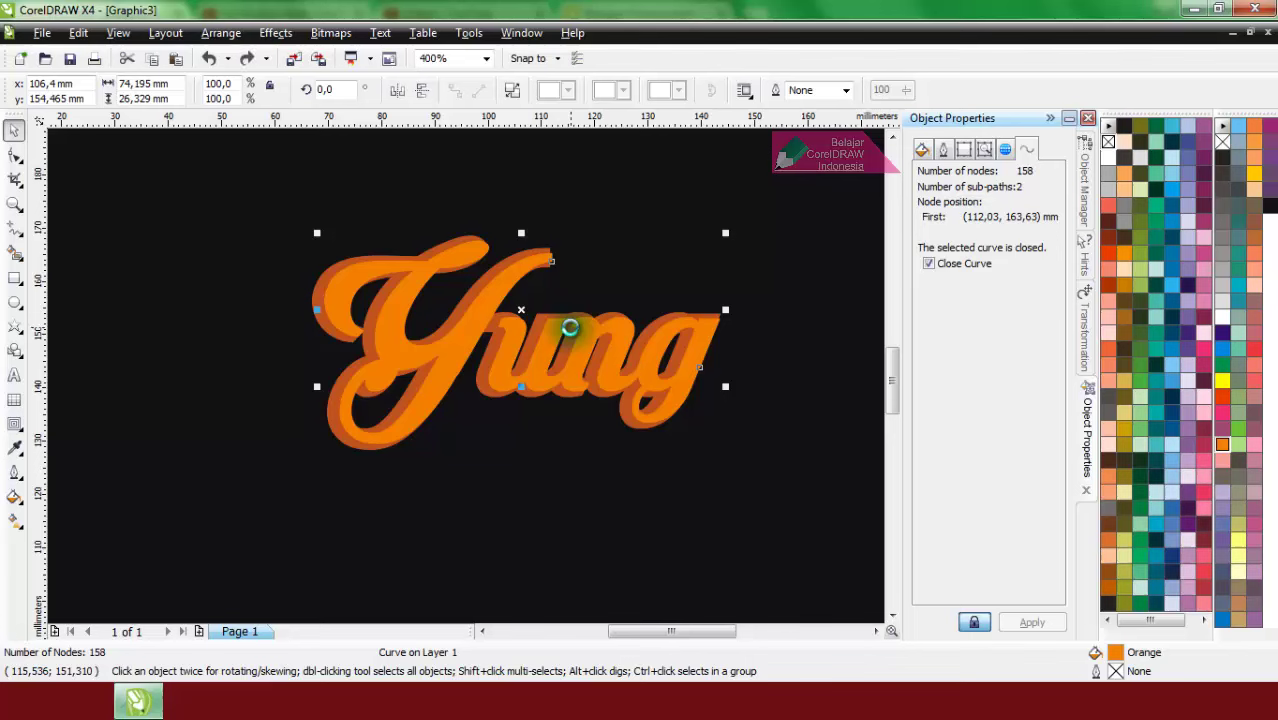
click(1226, 383)
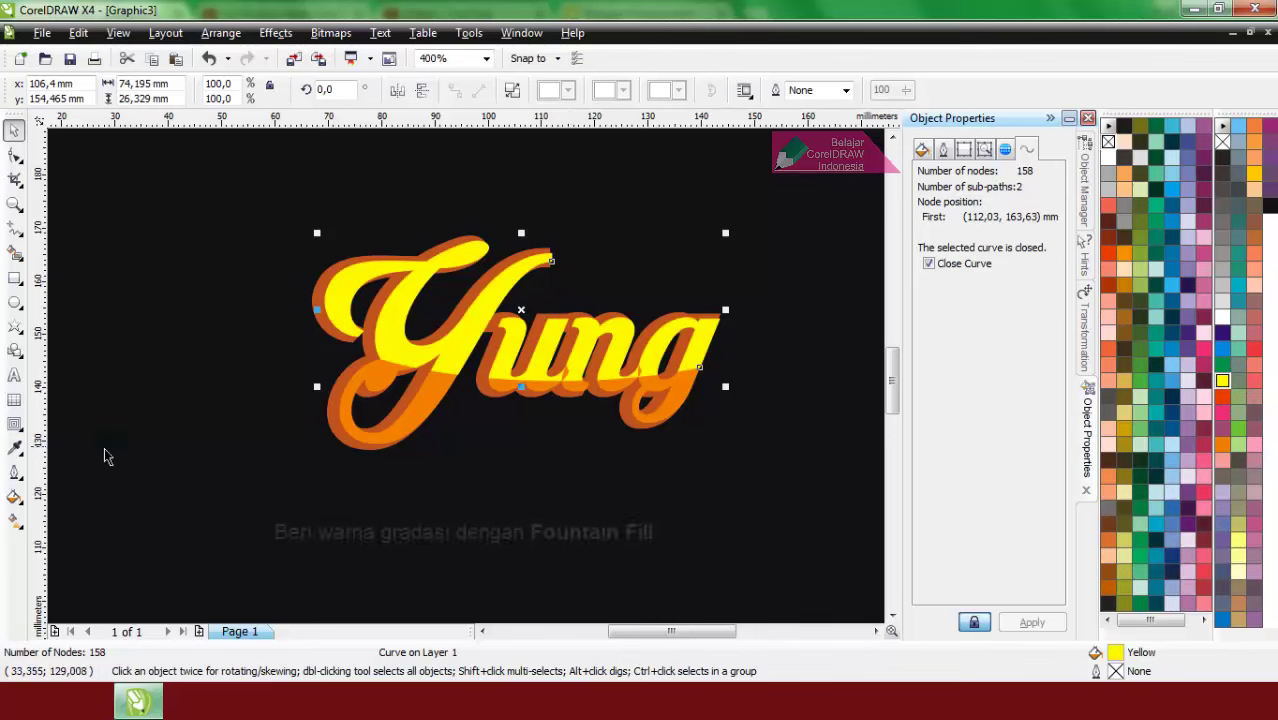
Step: Set up a custom linear fountain fill for the yellow upper lettering, with yellow at both ends and white at 50%
click(20, 502)
click(85, 527)
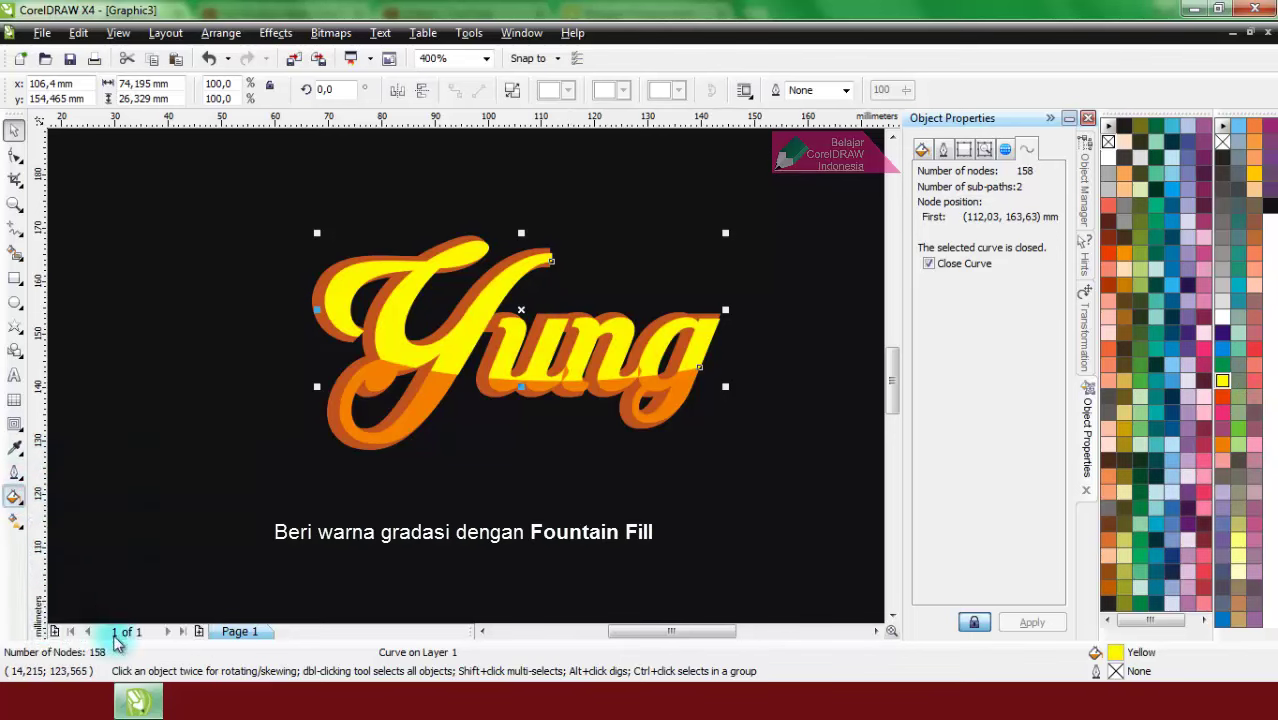
click(577, 202)
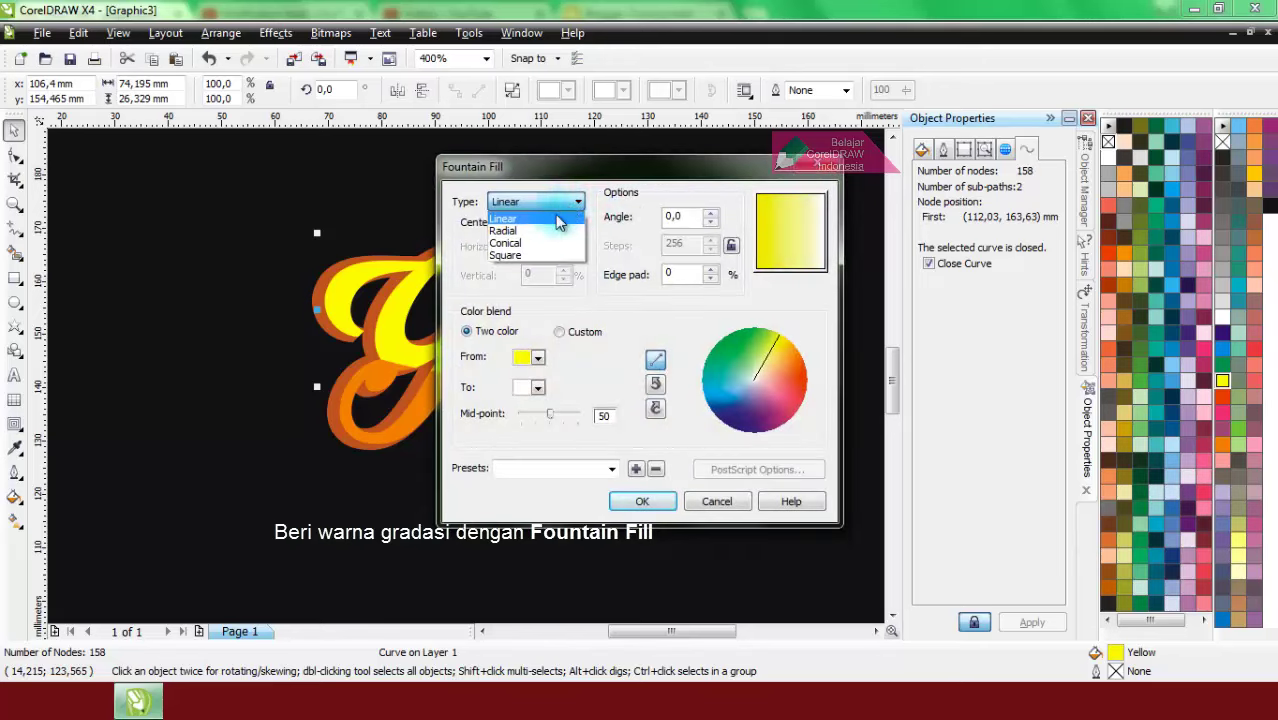
click(558, 220)
click(559, 331)
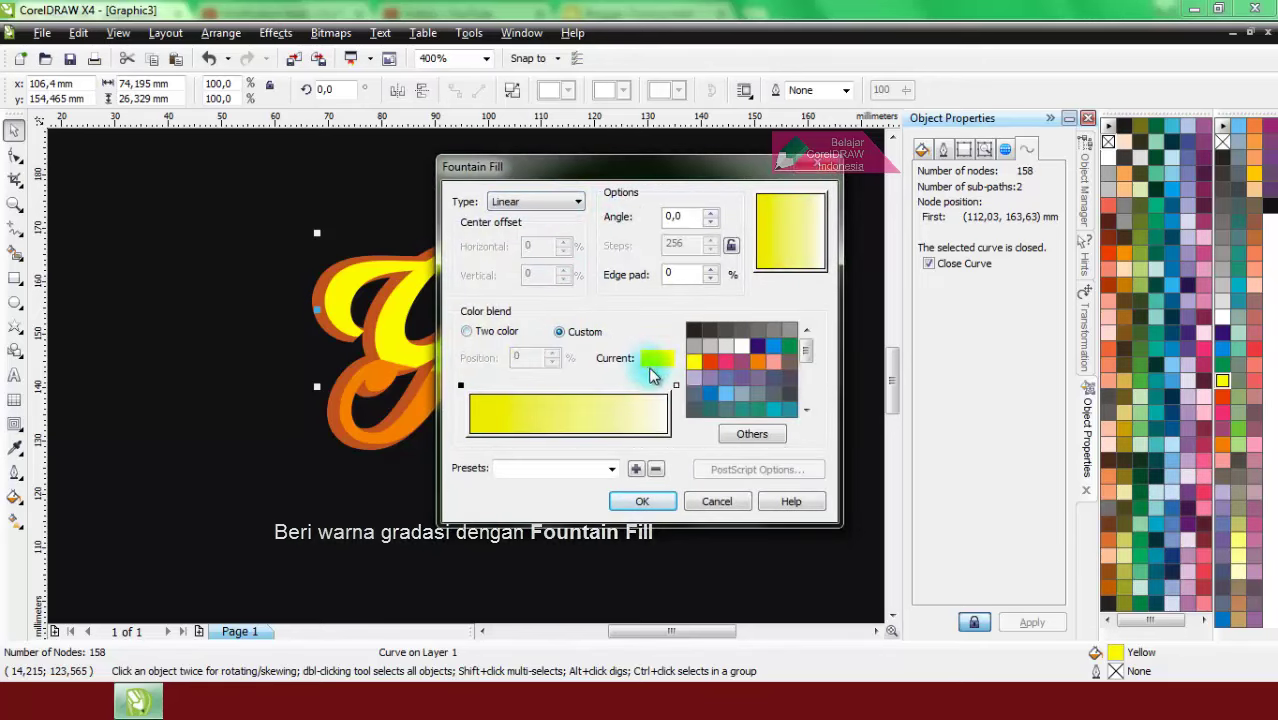
click(676, 385)
click(747, 355)
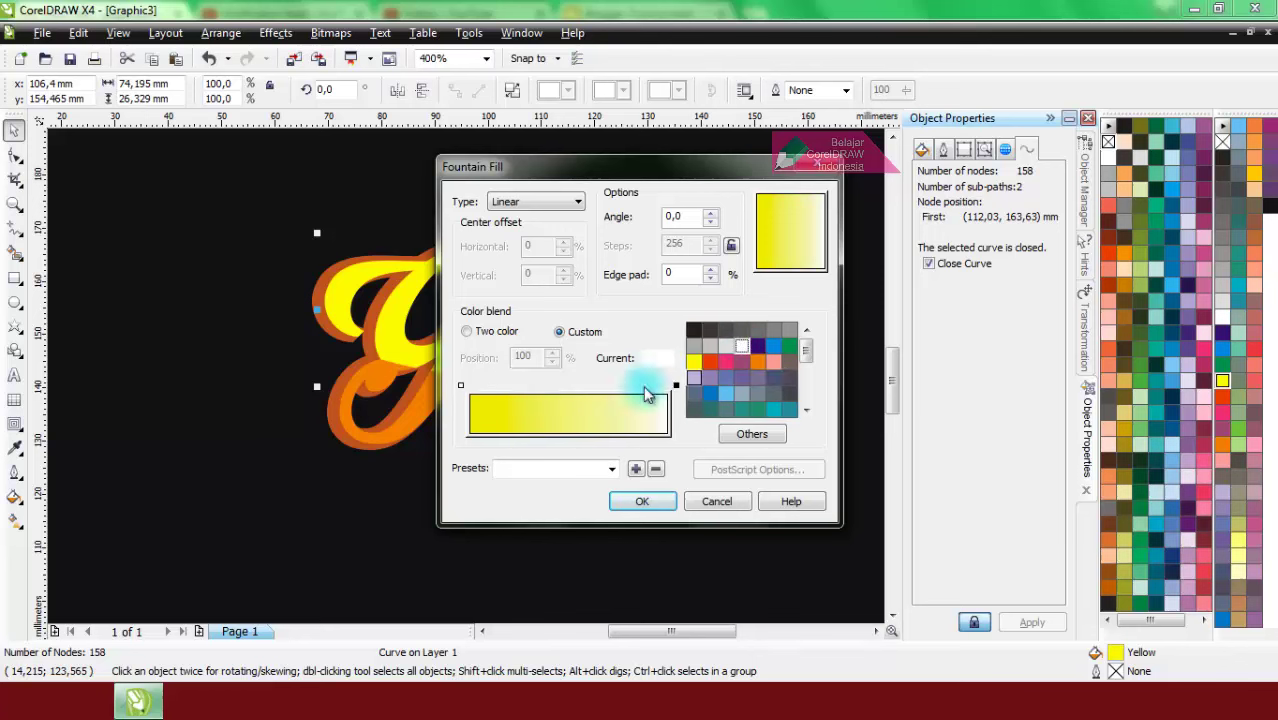
click(741, 347)
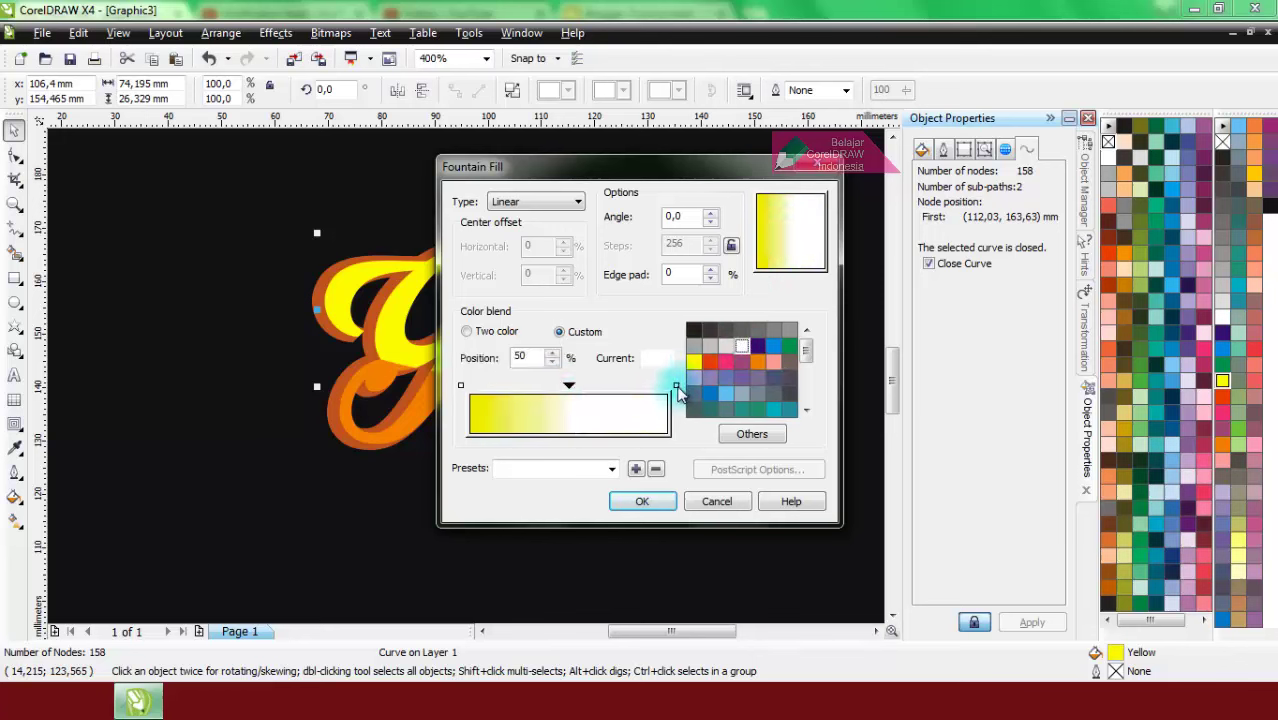
click(677, 386)
click(695, 363)
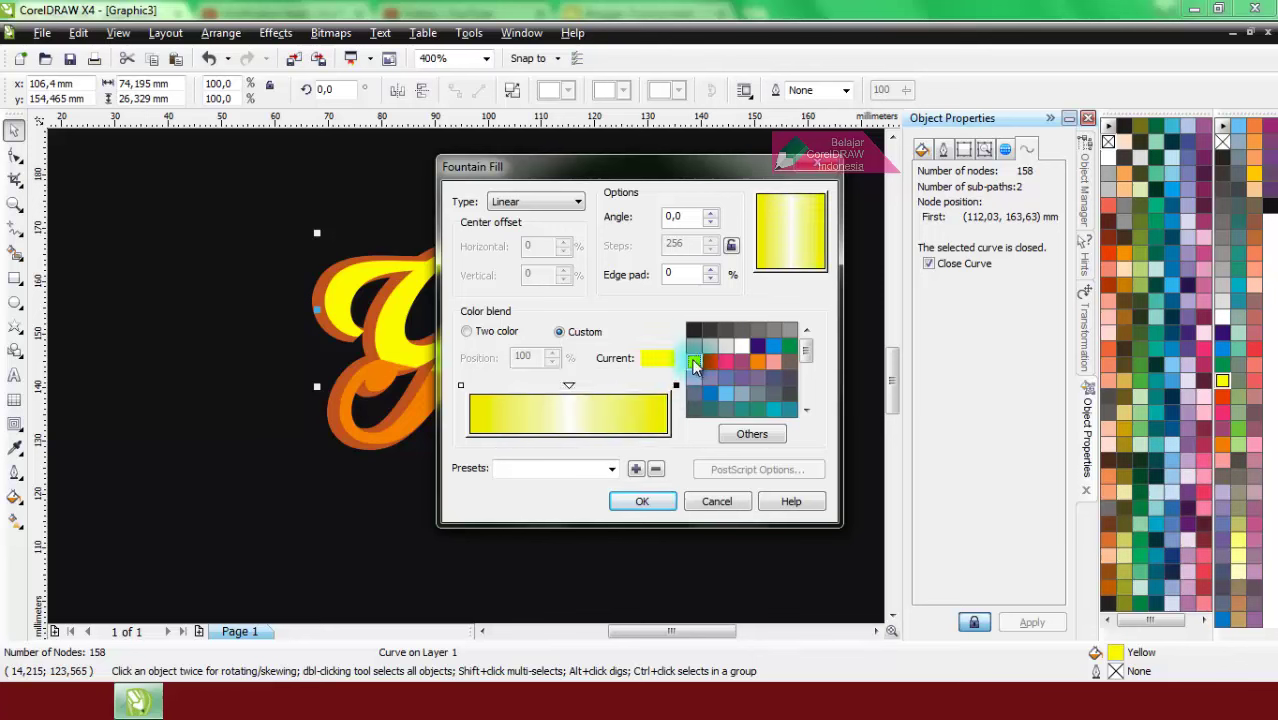
Step: Set the fountain fill's angle to 122 degrees and edge pad to 30%, and apply it to the upper lettering
click(714, 271)
click(771, 203)
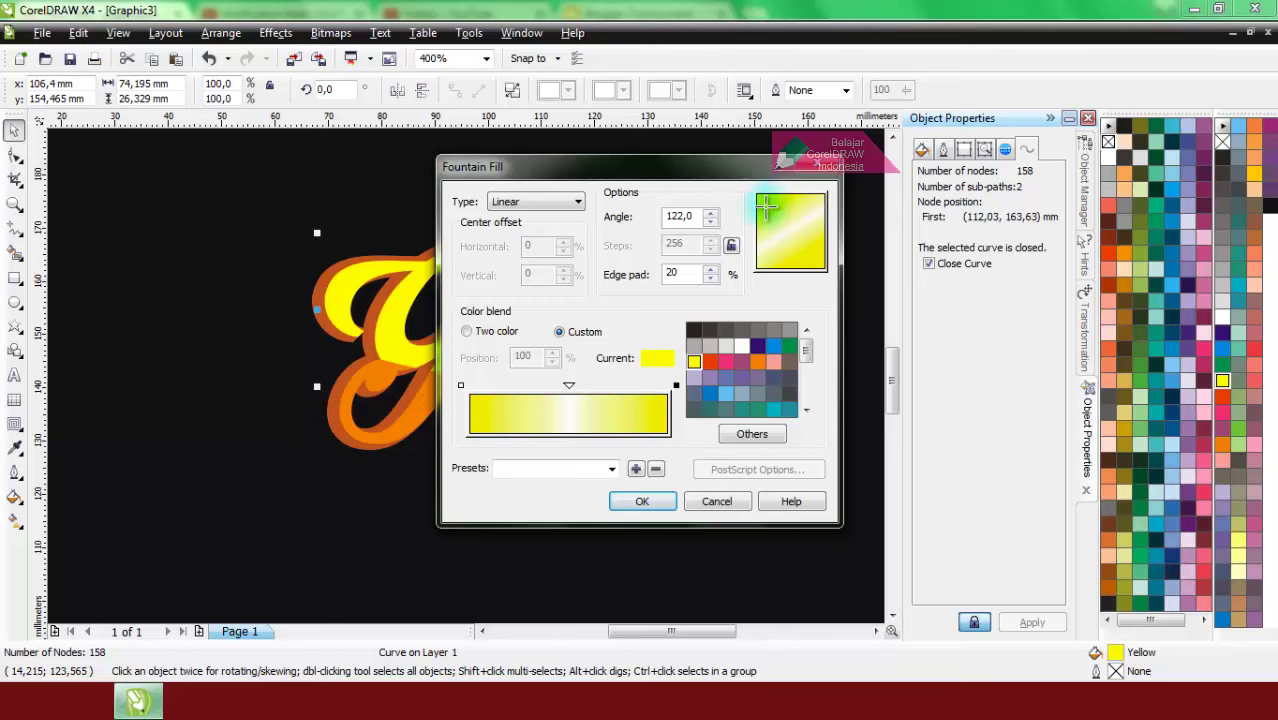
click(712, 272)
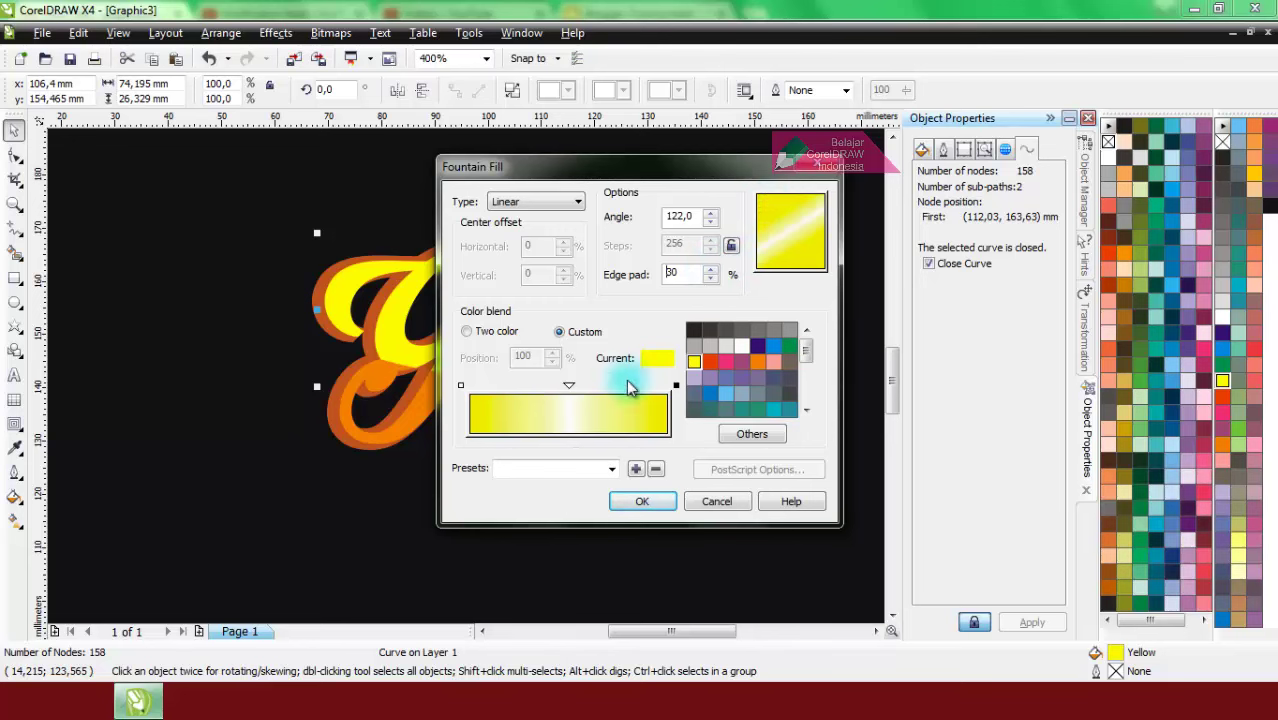
click(640, 502)
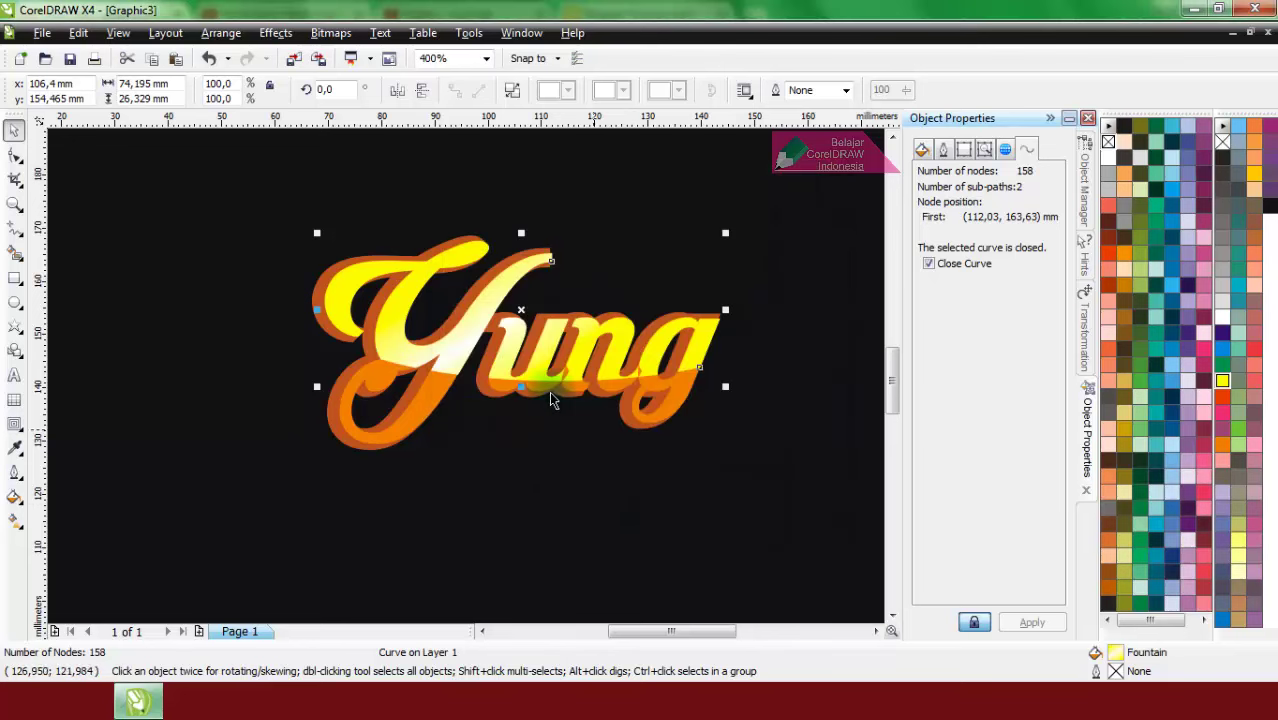
scroll(552, 400, down, 1)
click(719, 371)
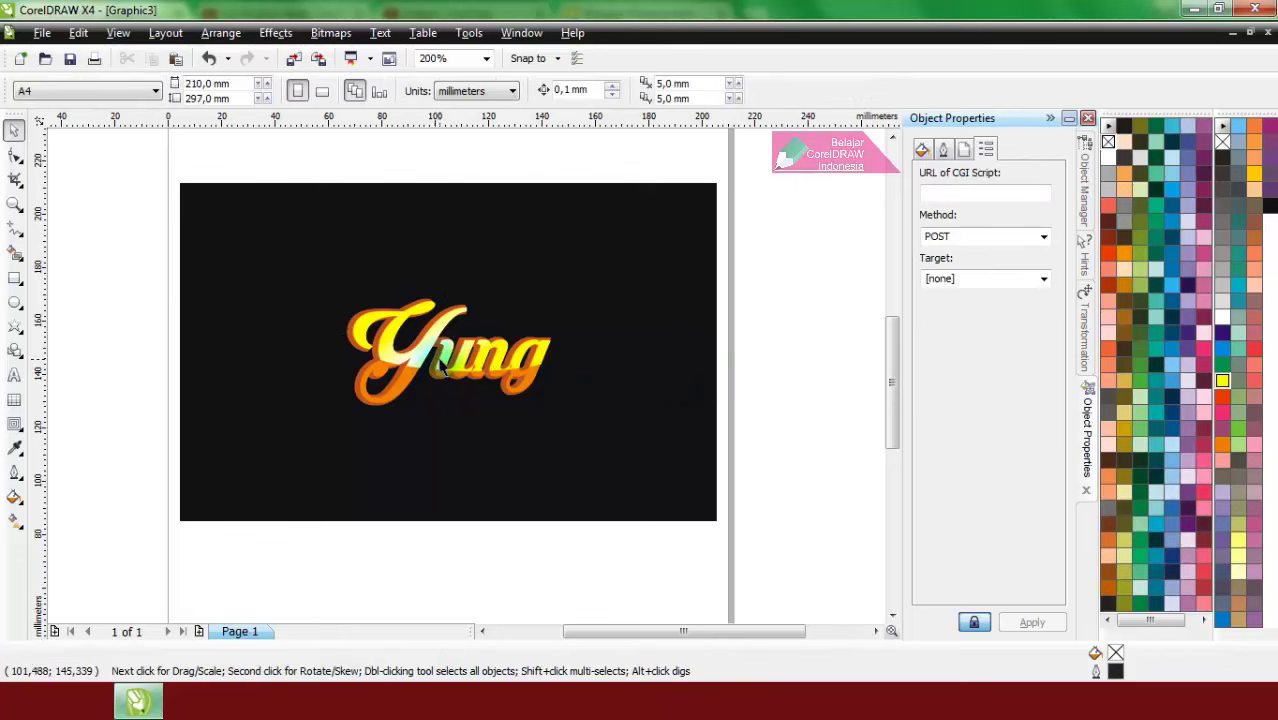
Step: Change the fountain fill angle of the upper lettering to 90 degrees
scroll(441, 367, up, 1)
click(448, 340)
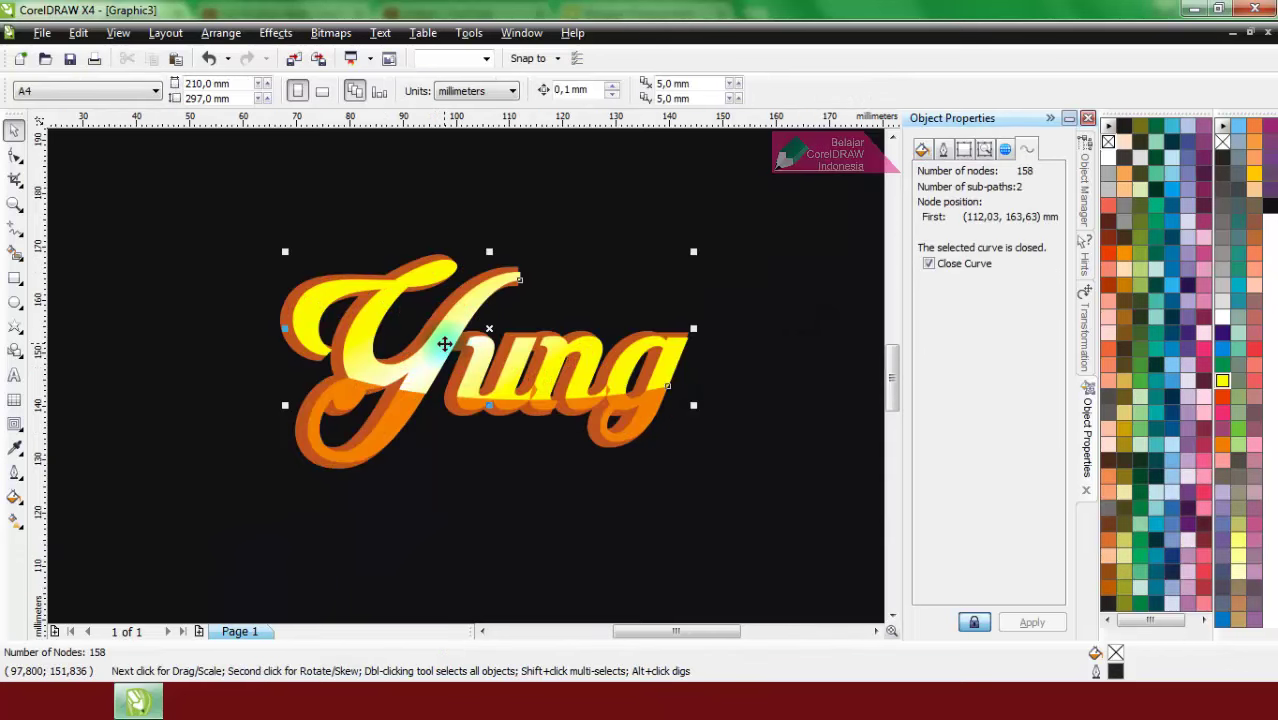
click(17, 498)
click(80, 500)
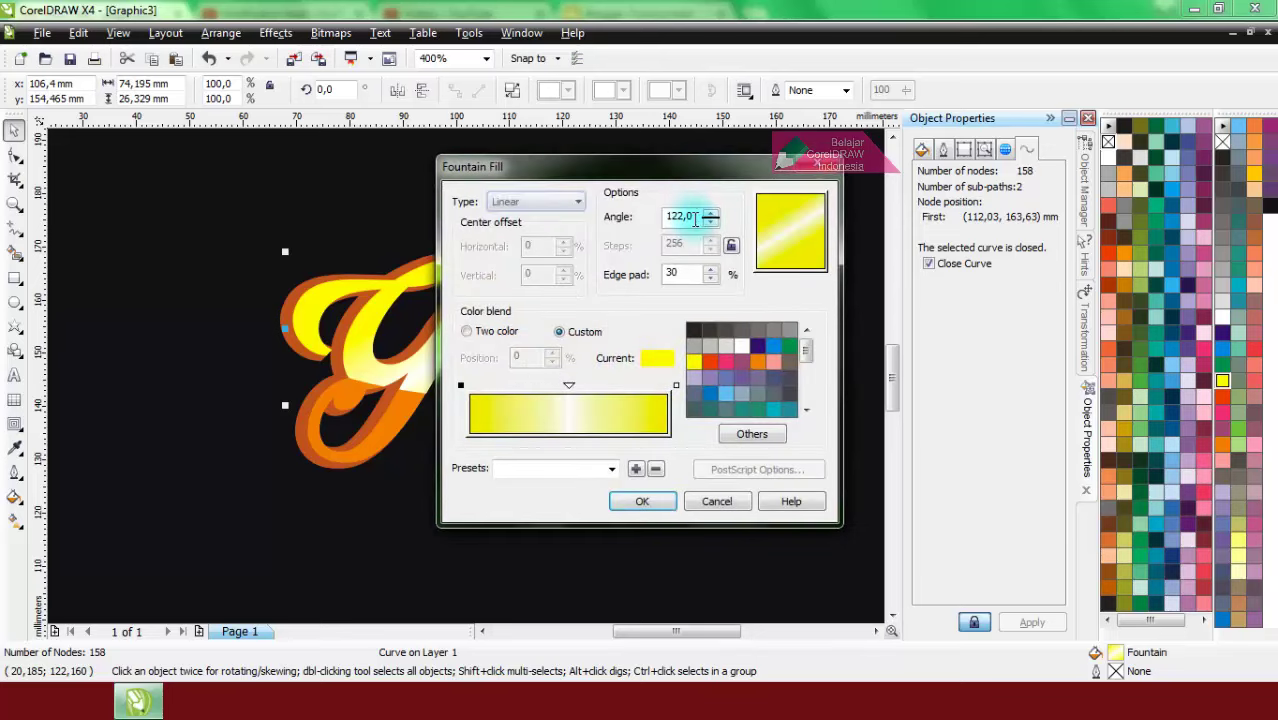
text(45)
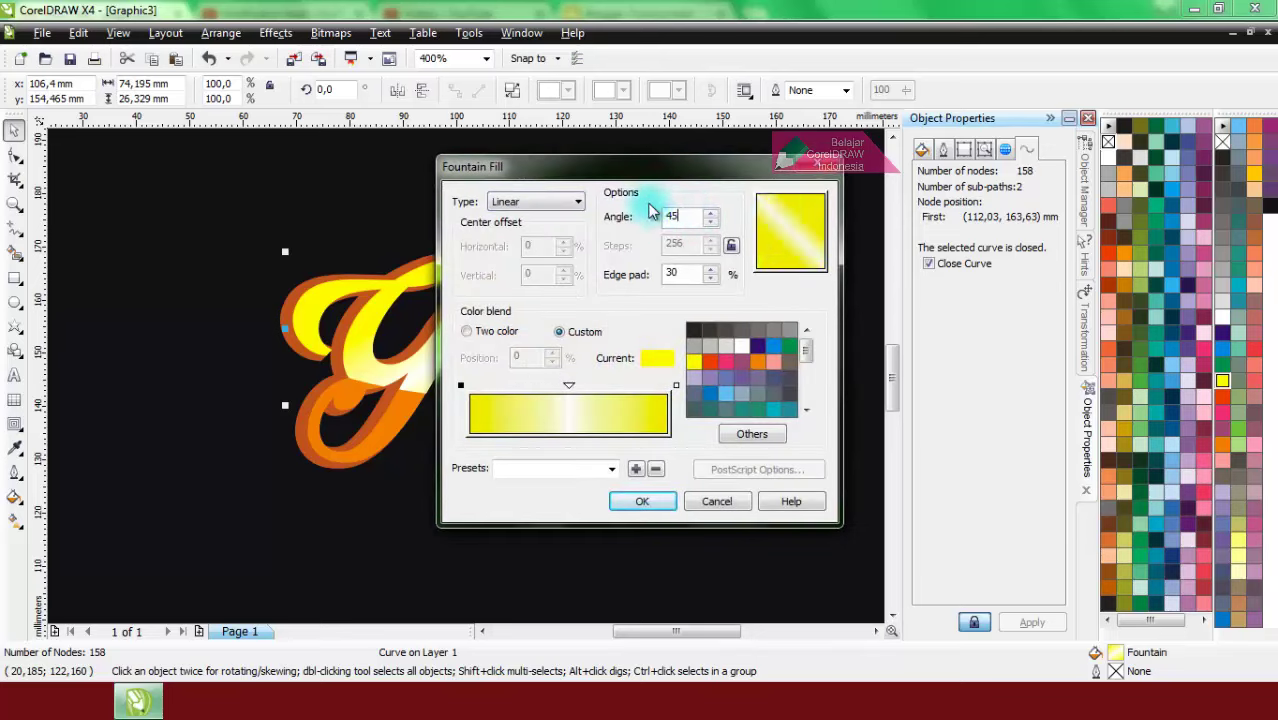
double_click(672, 216)
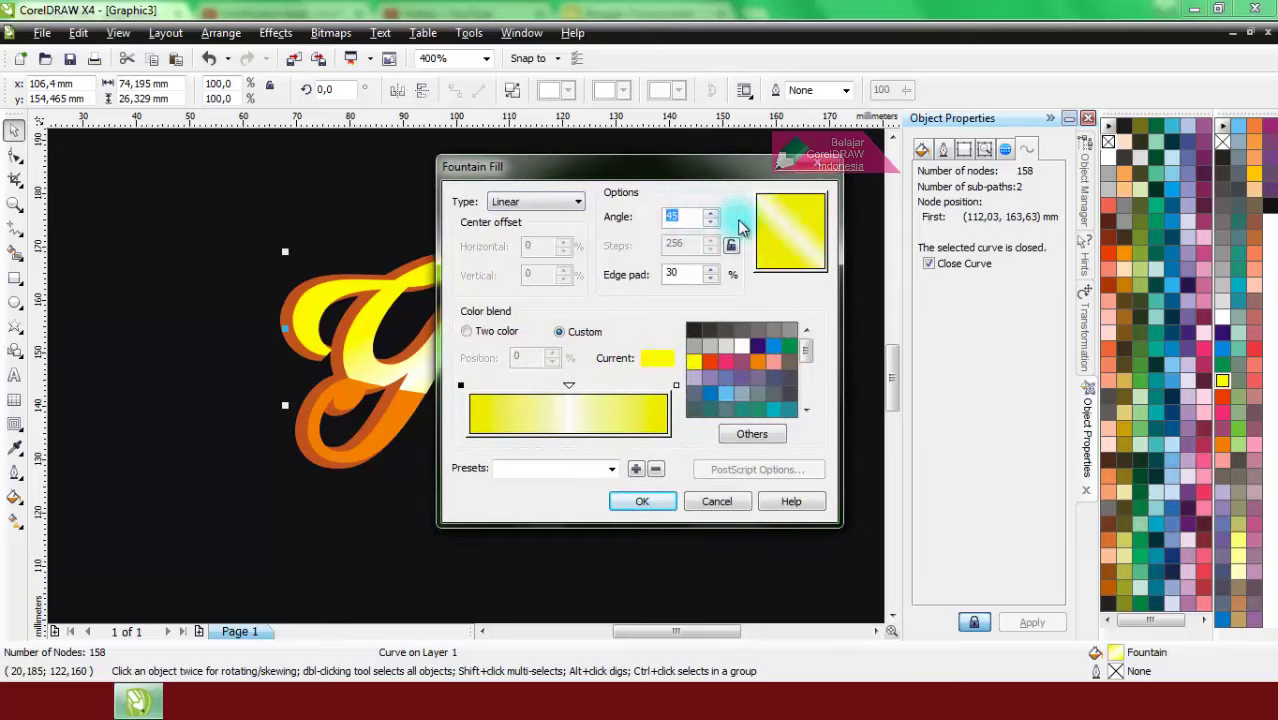
text(90)
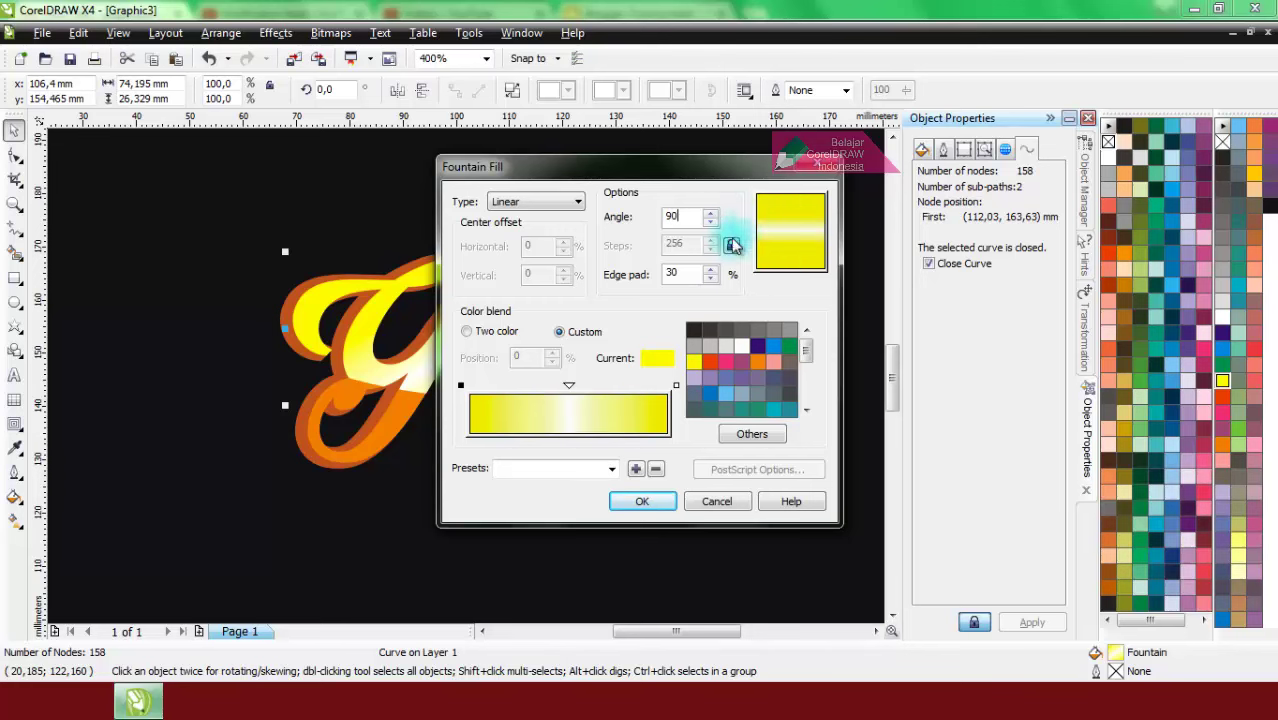
click(645, 500)
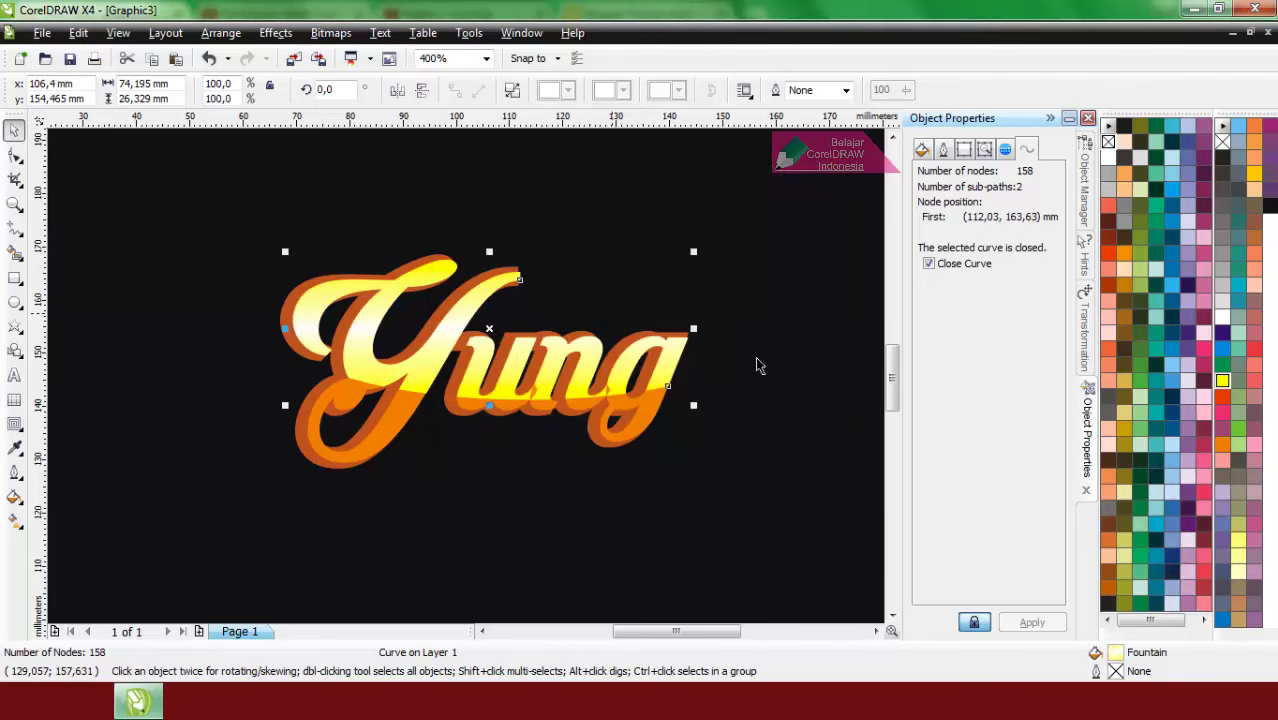
click(800, 535)
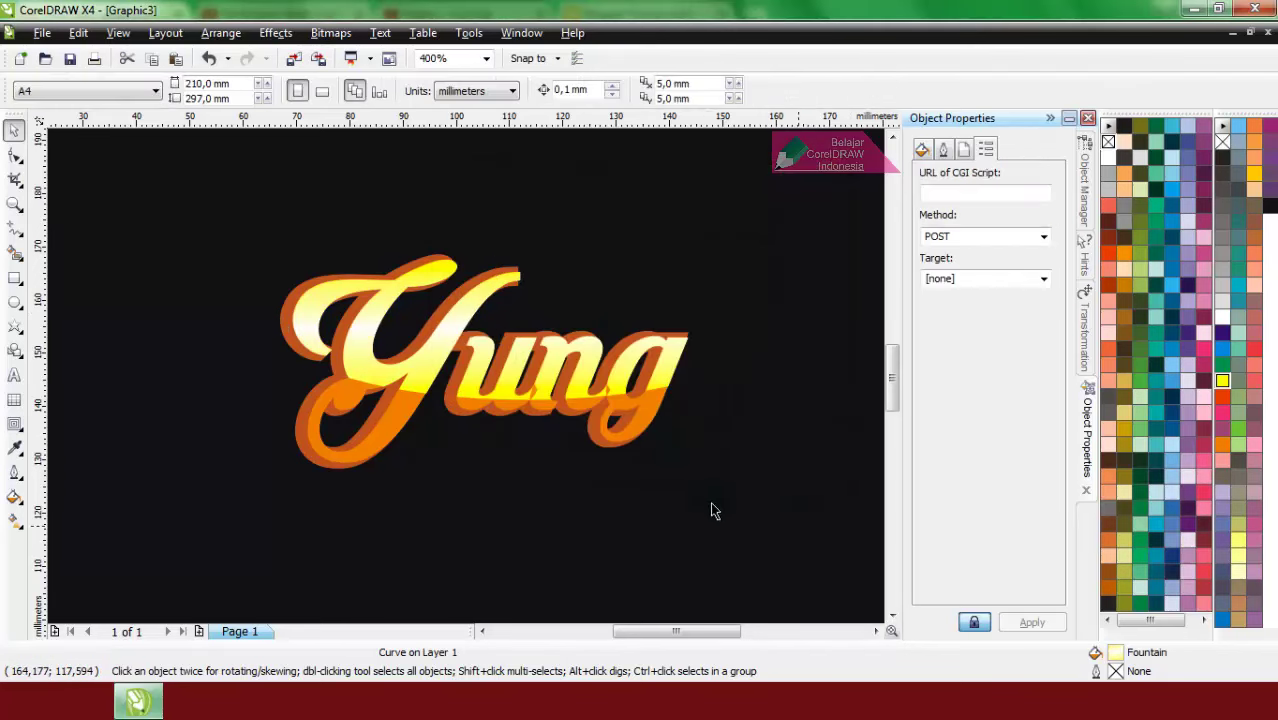
Step: Add a one-step outside contour of 1.0 mm in white to the dark orange lettering and break the contour group apart
click(314, 465)
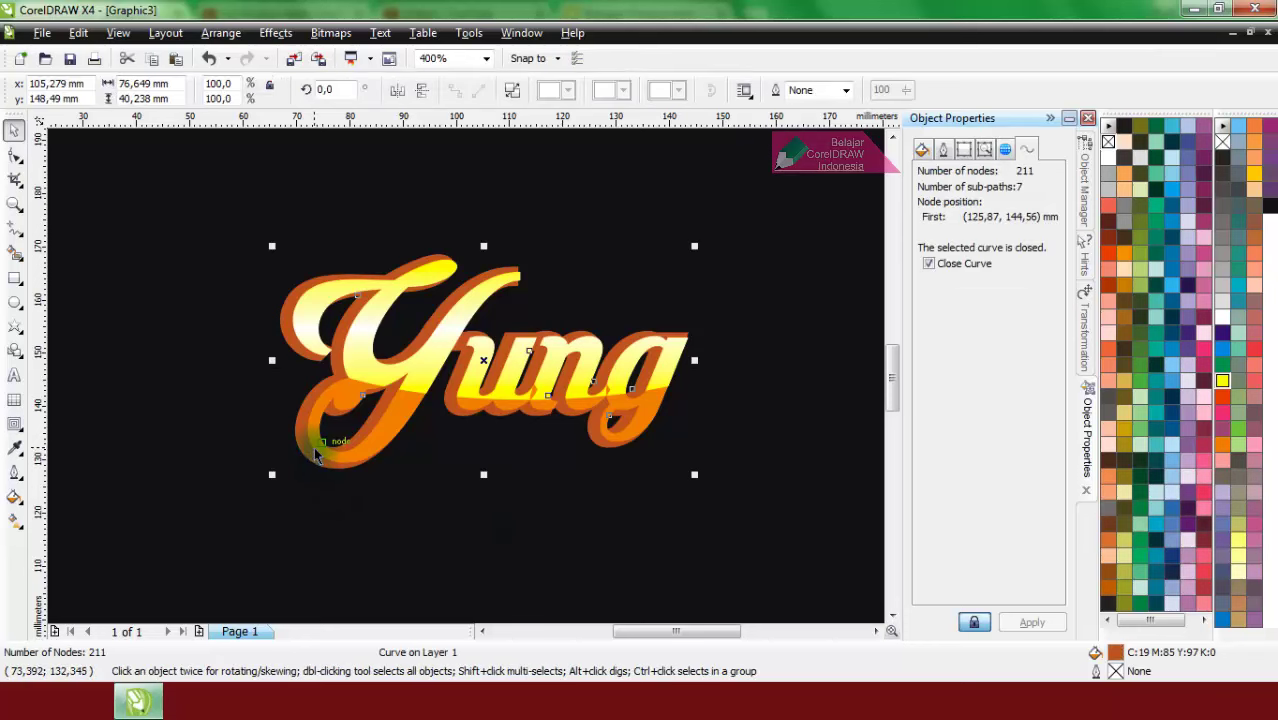
click(14, 423)
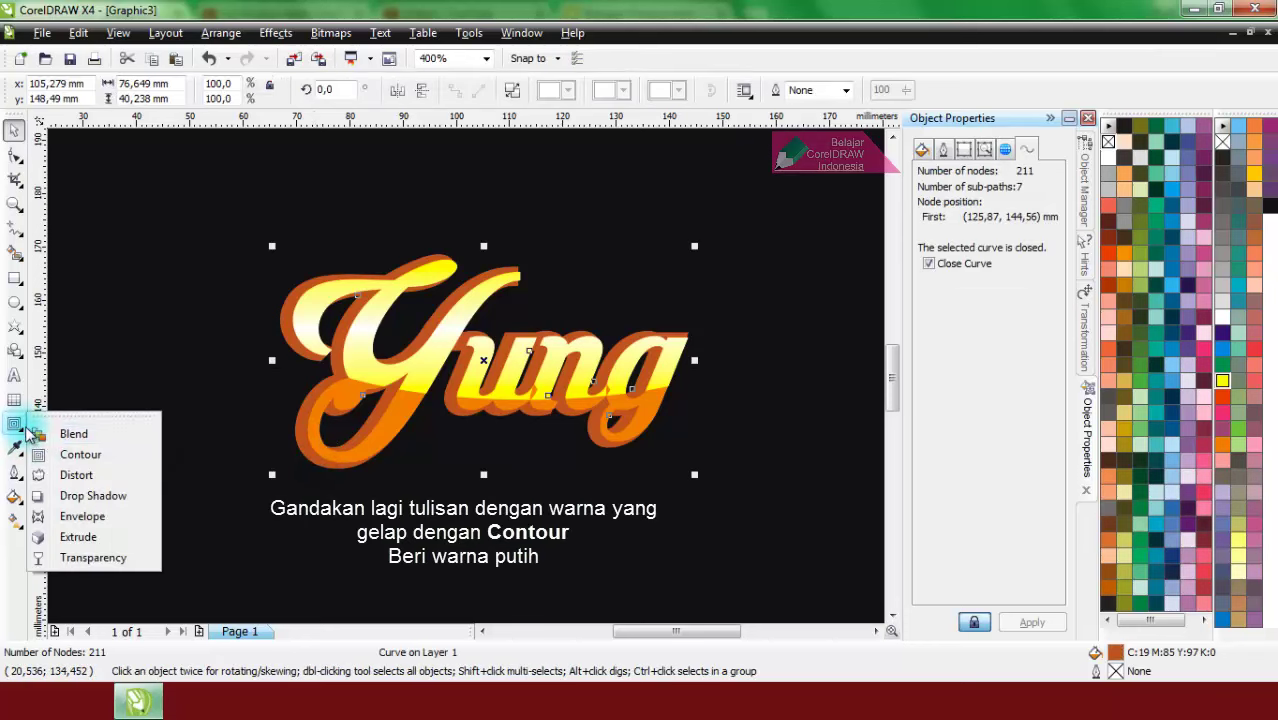
click(80, 455)
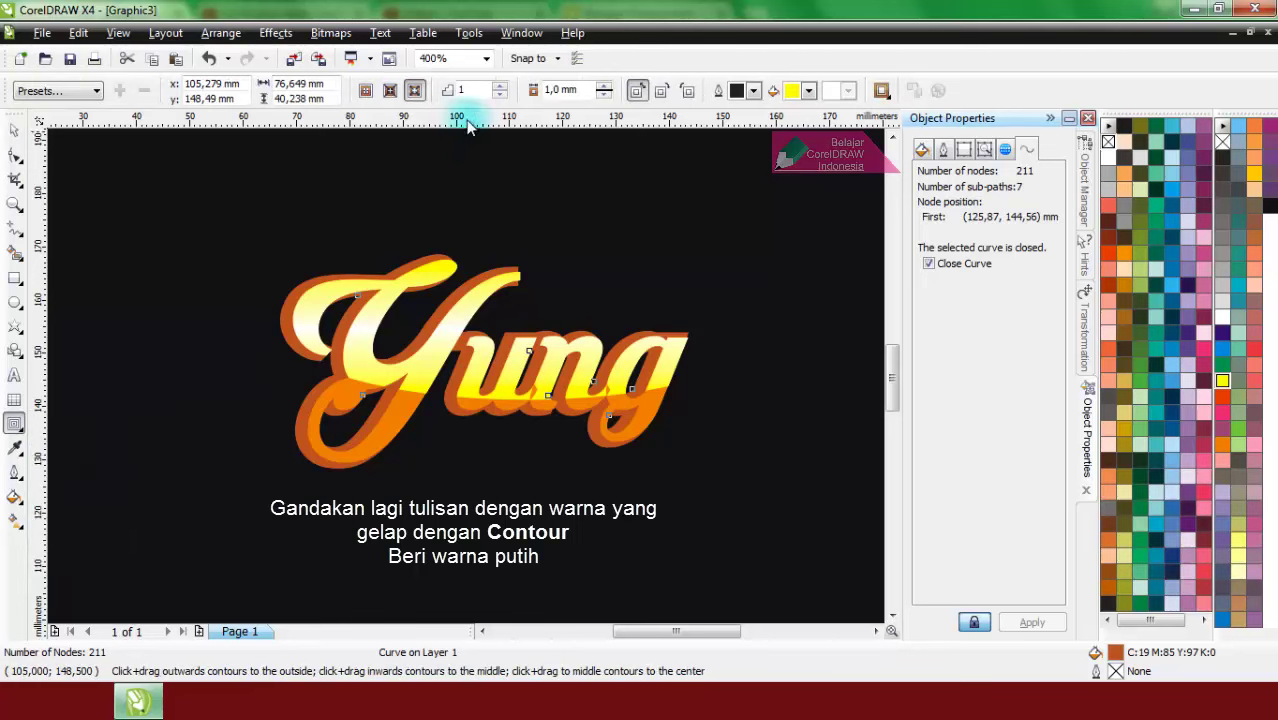
click(604, 87)
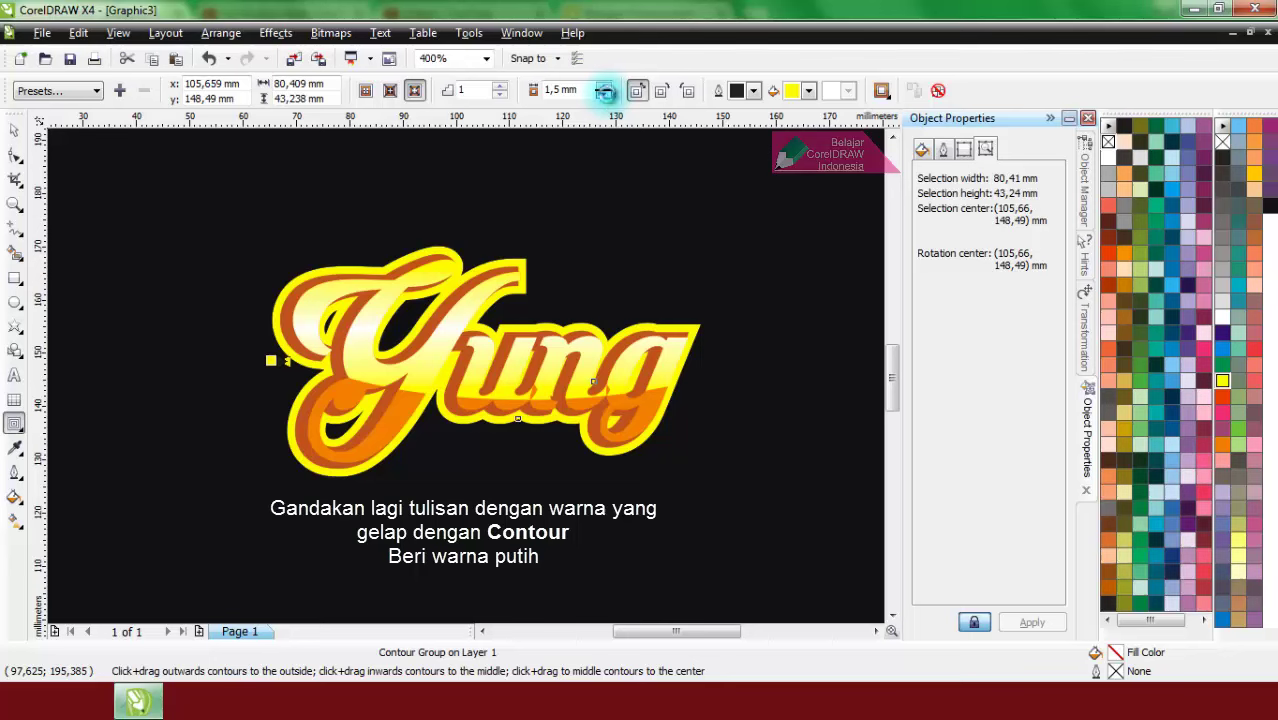
click(605, 95)
click(809, 91)
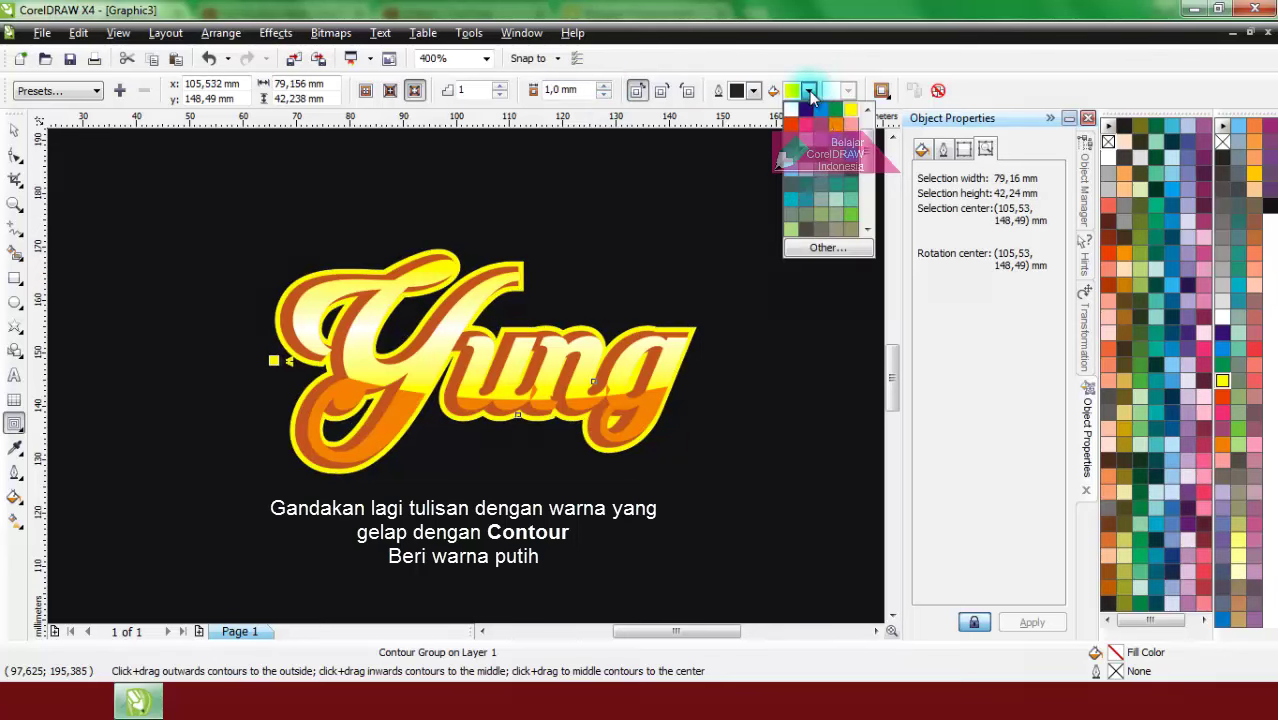
click(793, 110)
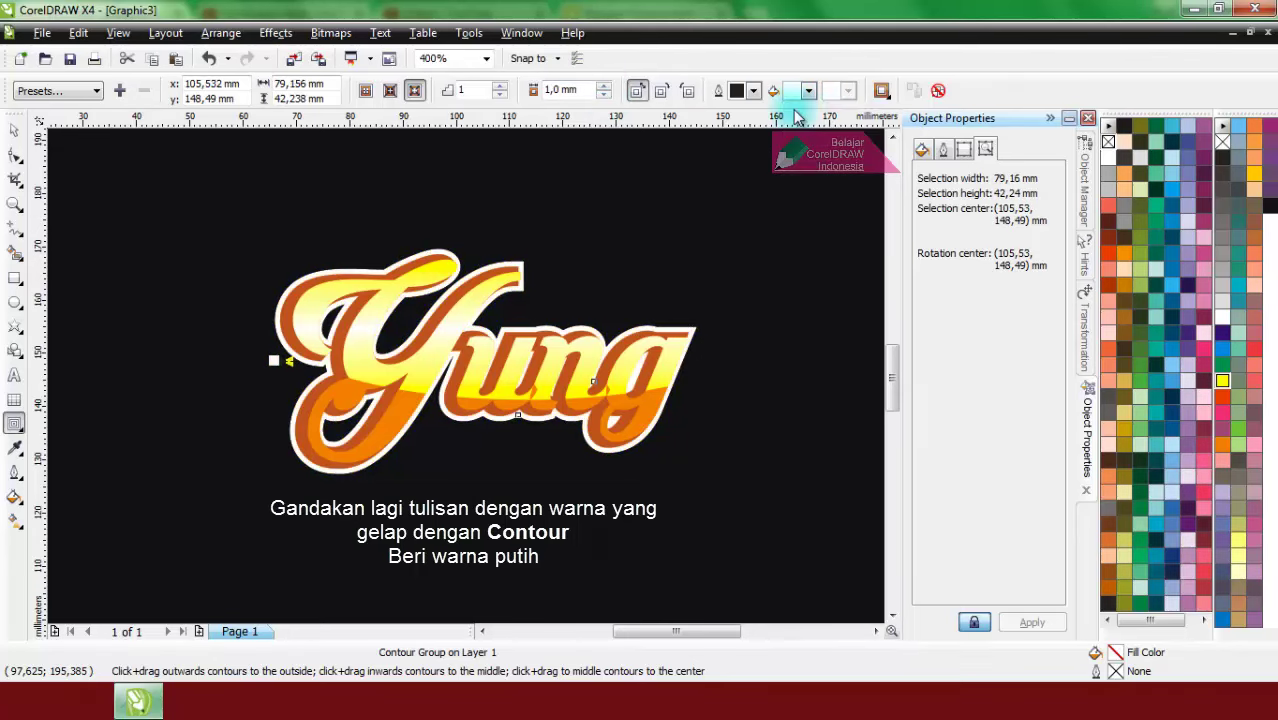
key(space)
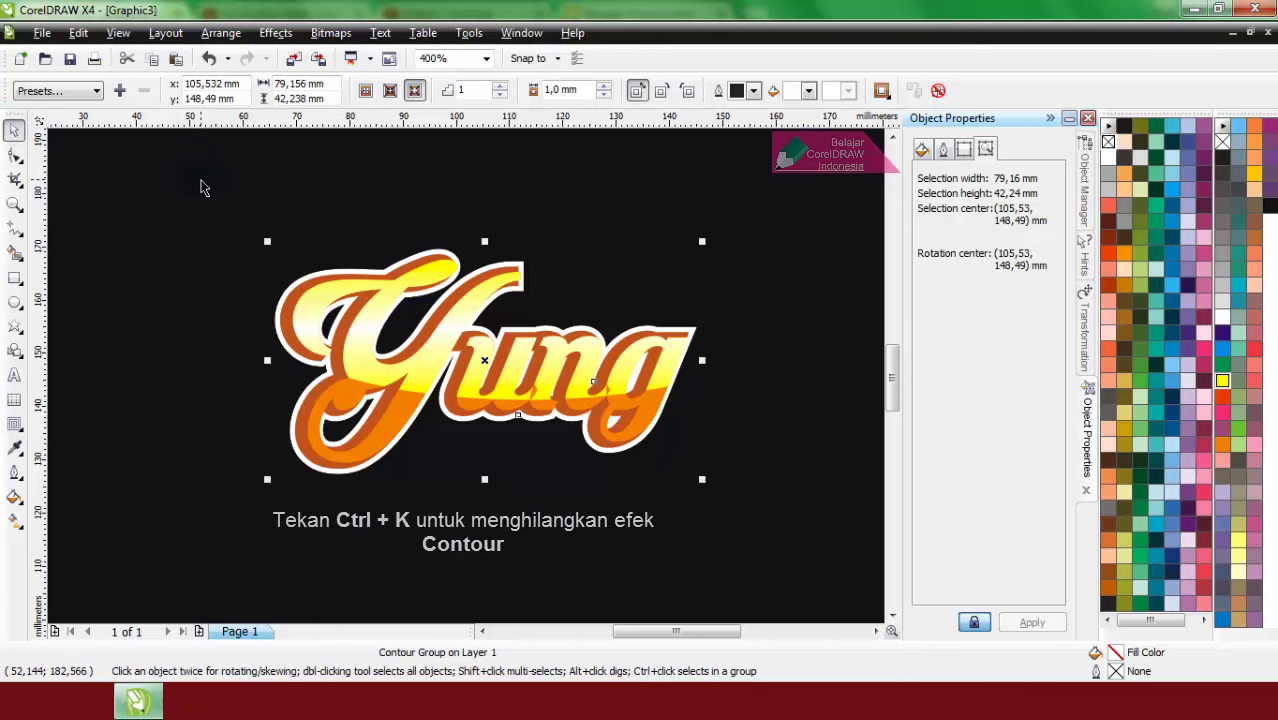
key(ctrl+k)
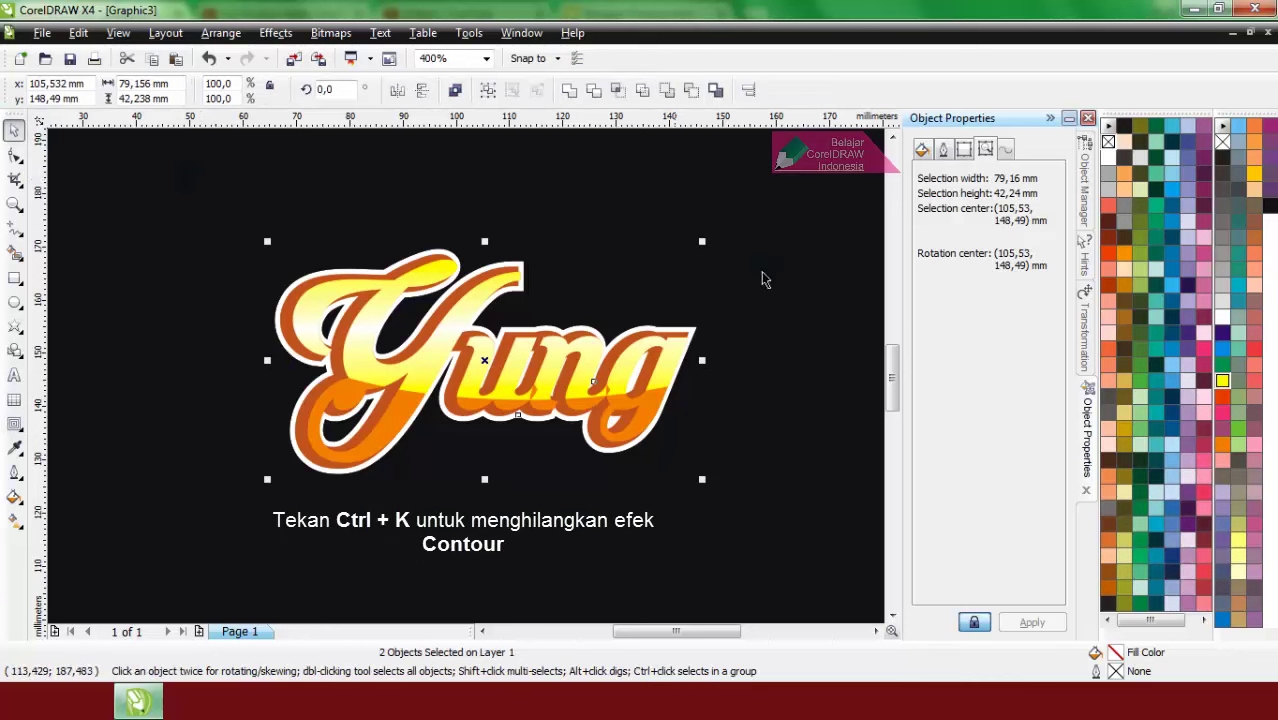
Step: Add a one-step outside contour of 3.0 mm in yellow to the white contour shape and break the contour group apart
click(852, 393)
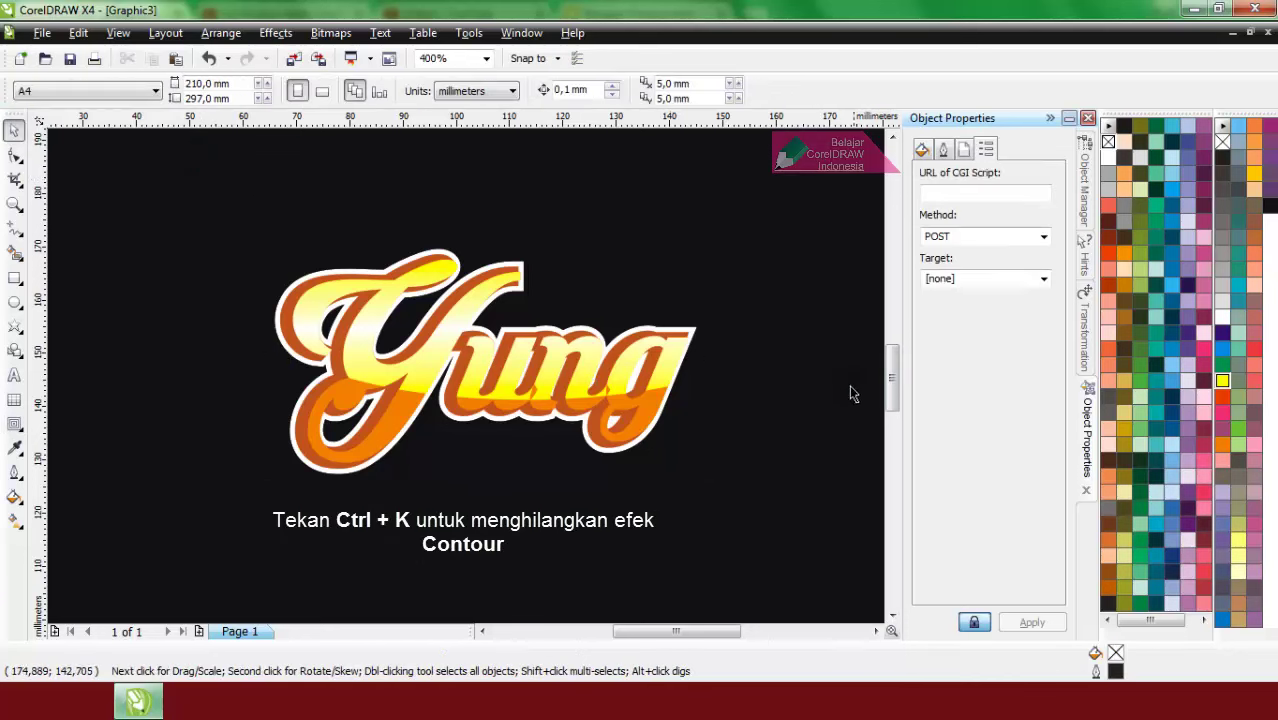
click(298, 456)
click(14, 423)
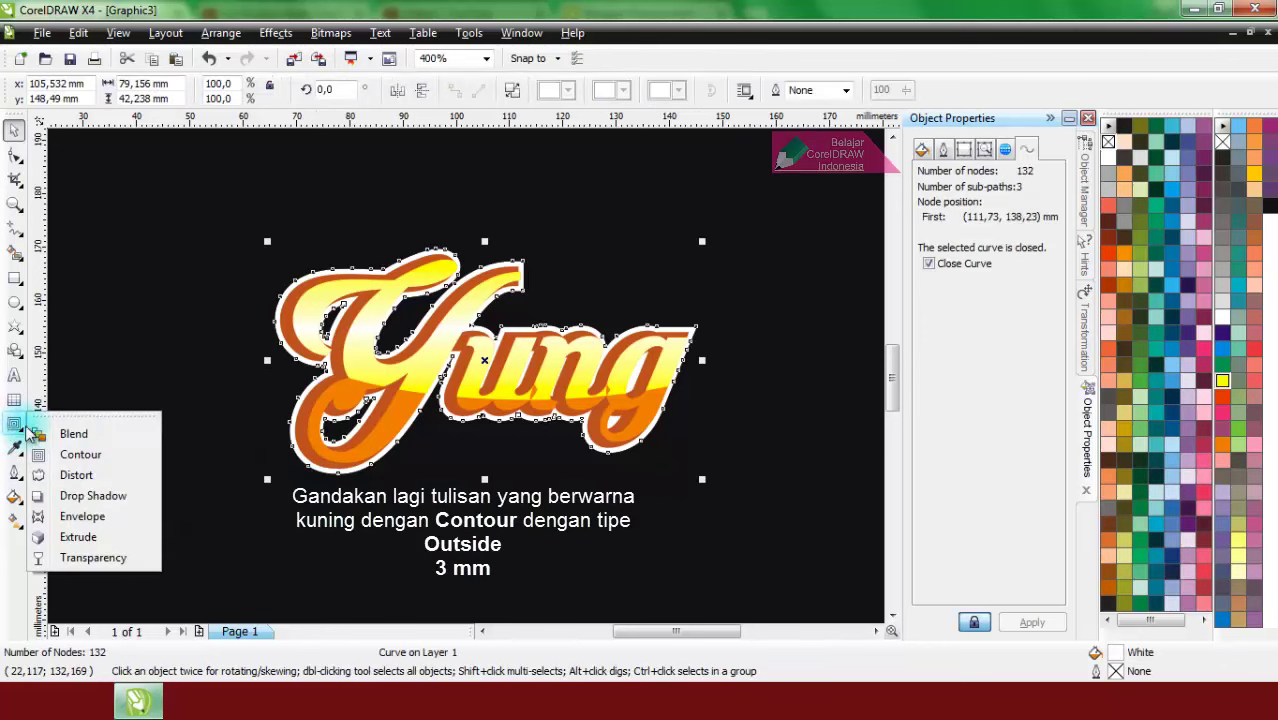
click(60, 453)
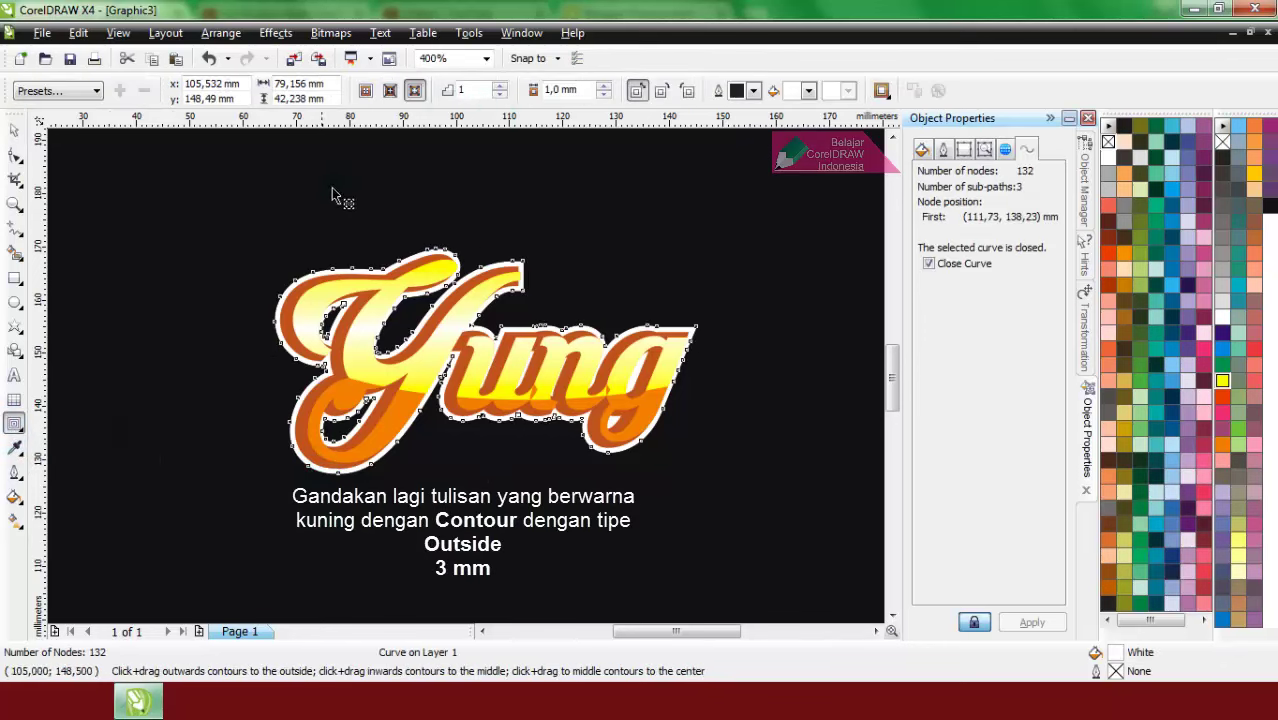
click(604, 87)
click(604, 87)
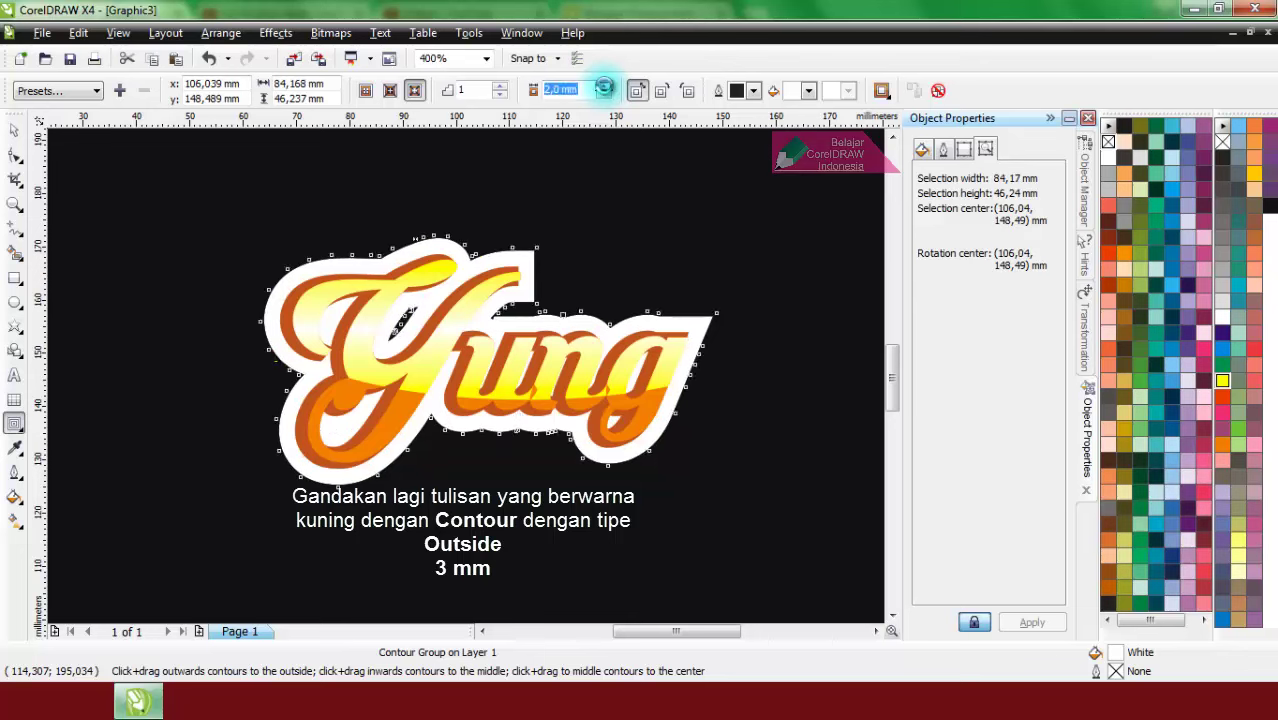
click(604, 87)
click(604, 87)
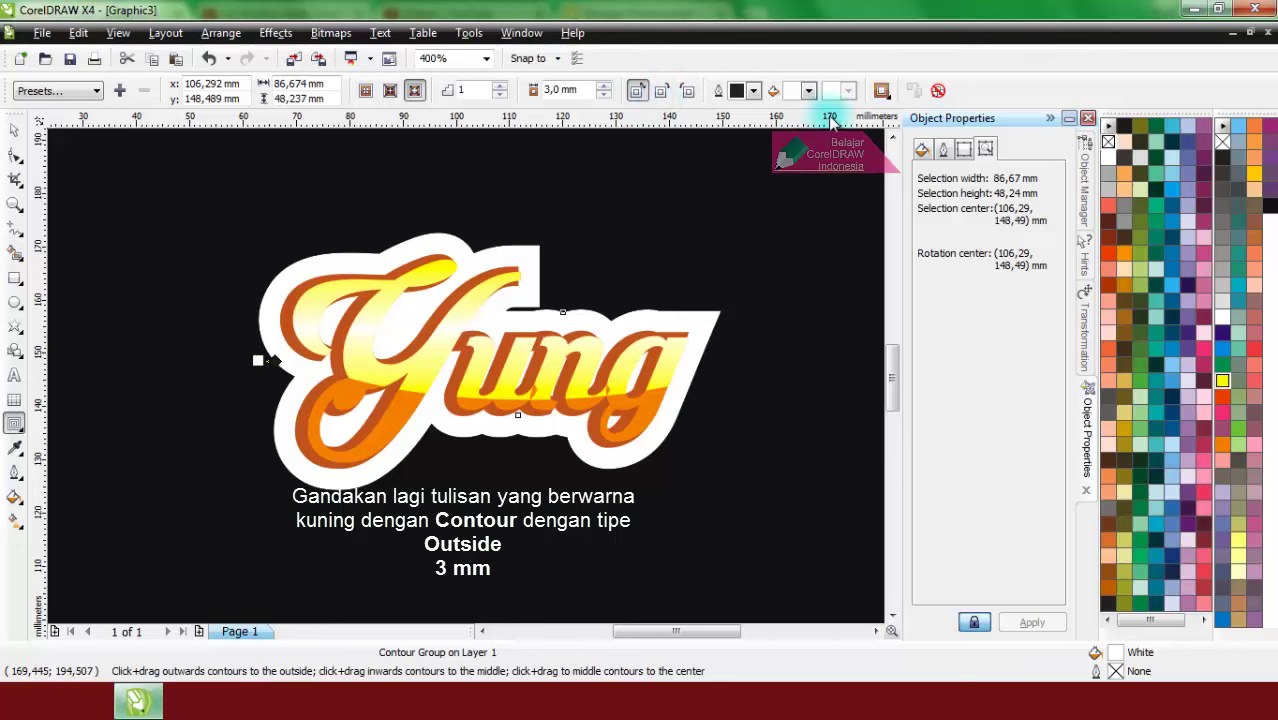
click(810, 91)
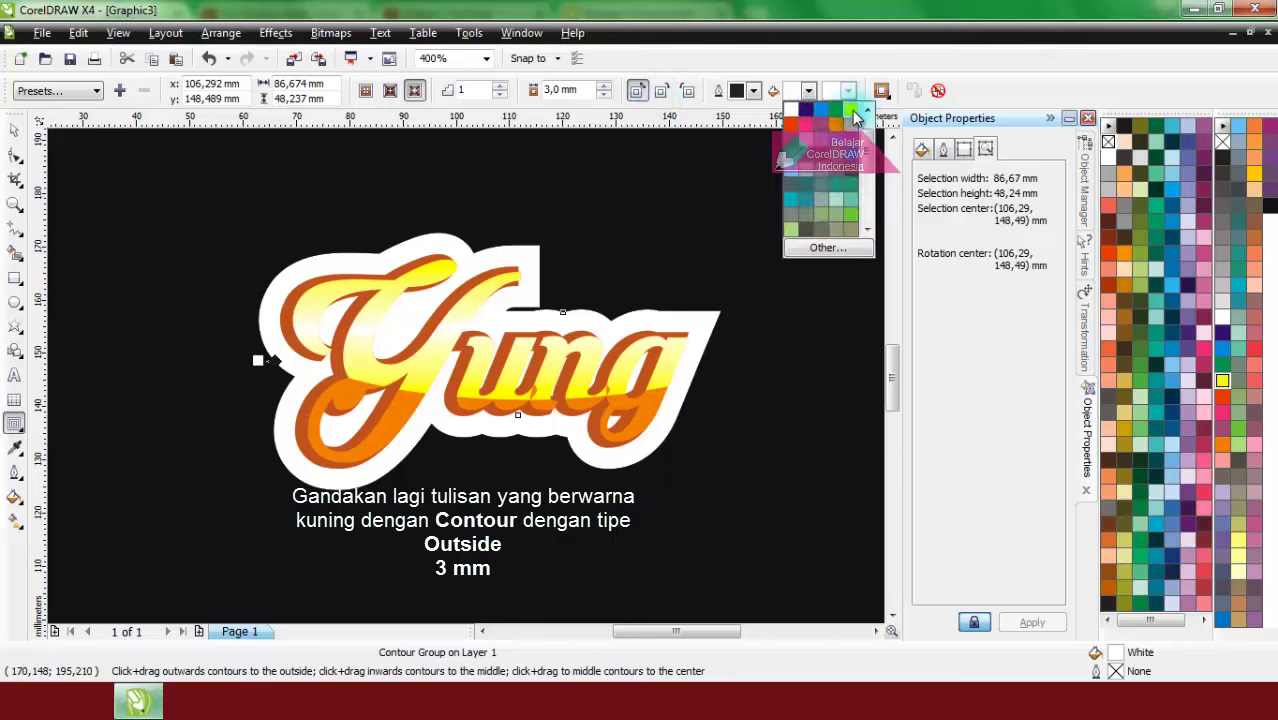
click(855, 116)
key(ctrl+k)
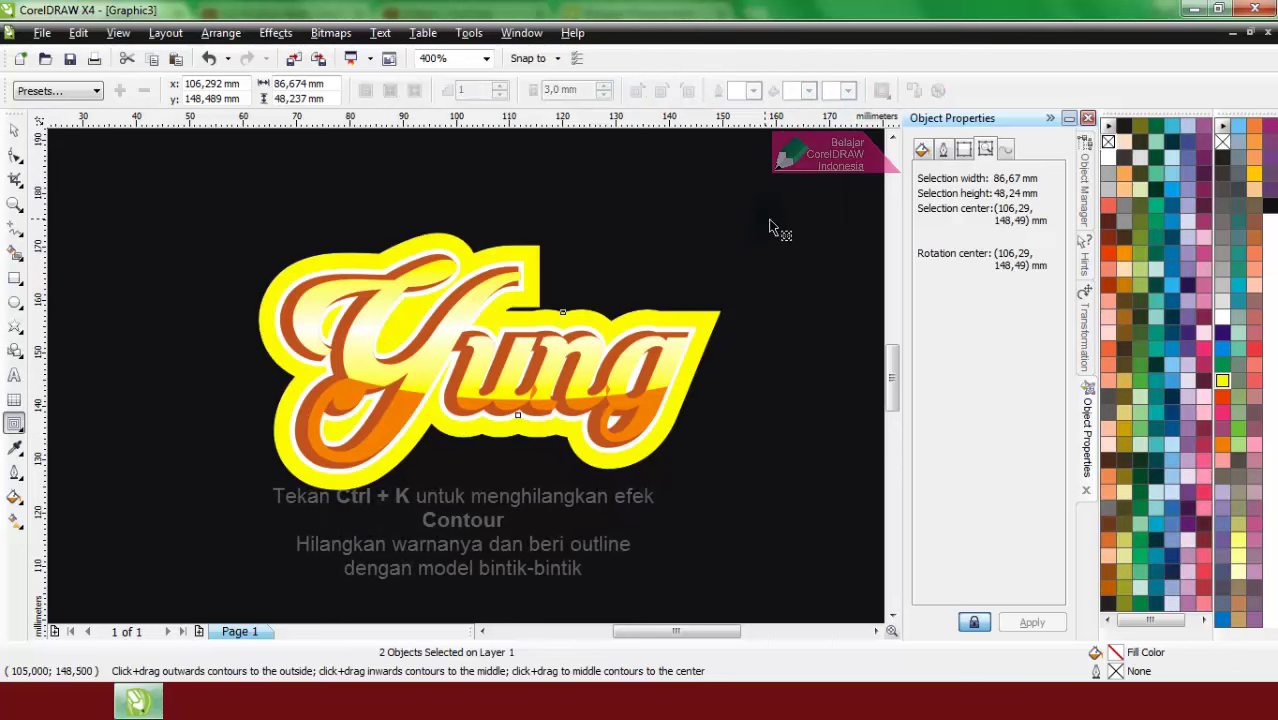
Step: Remove the fill from the outermost yellow contour shape
click(14, 128)
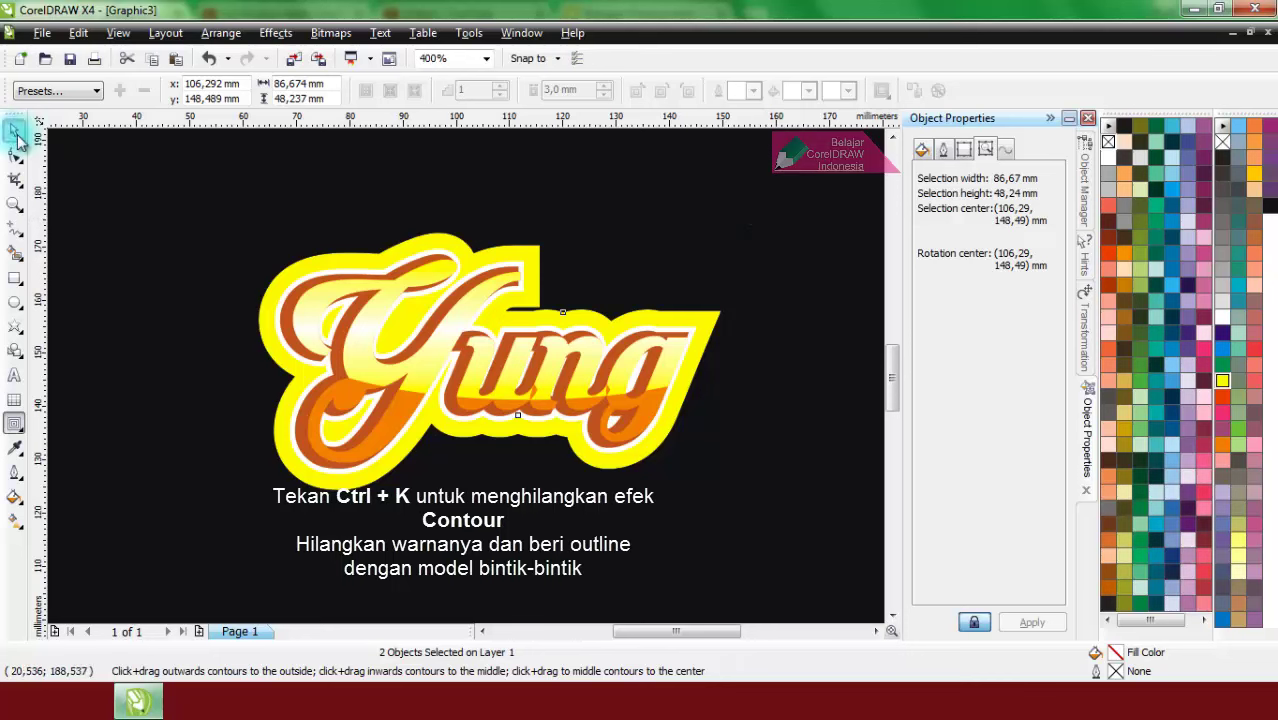
click(528, 248)
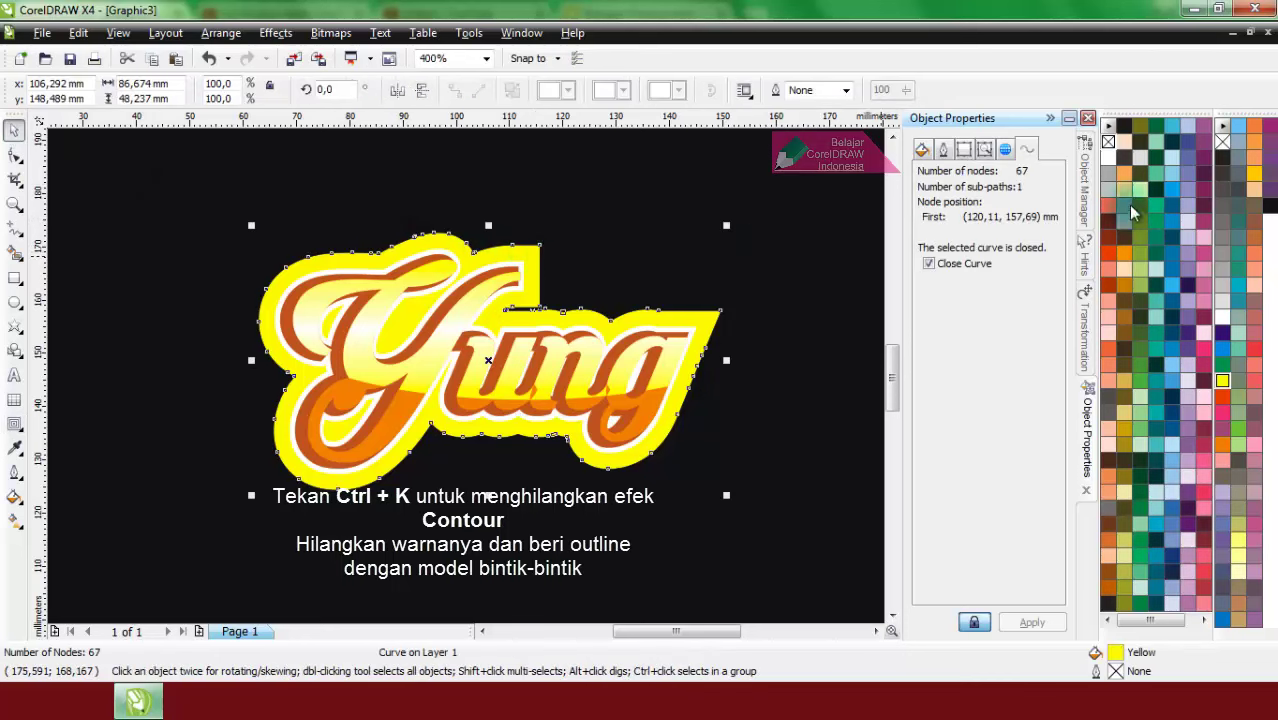
click(1112, 147)
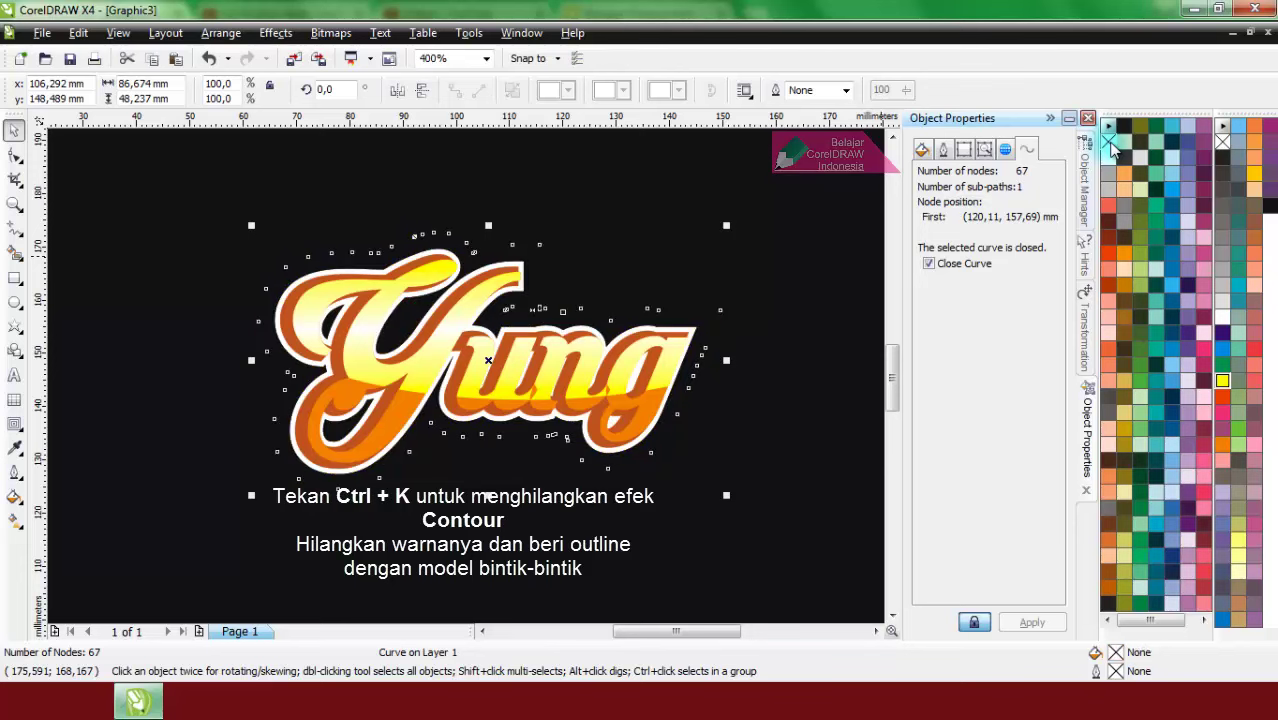
Step: Give the unfilled outer contour shape a 0.5 mm white outline with a dotted line style
click(943, 149)
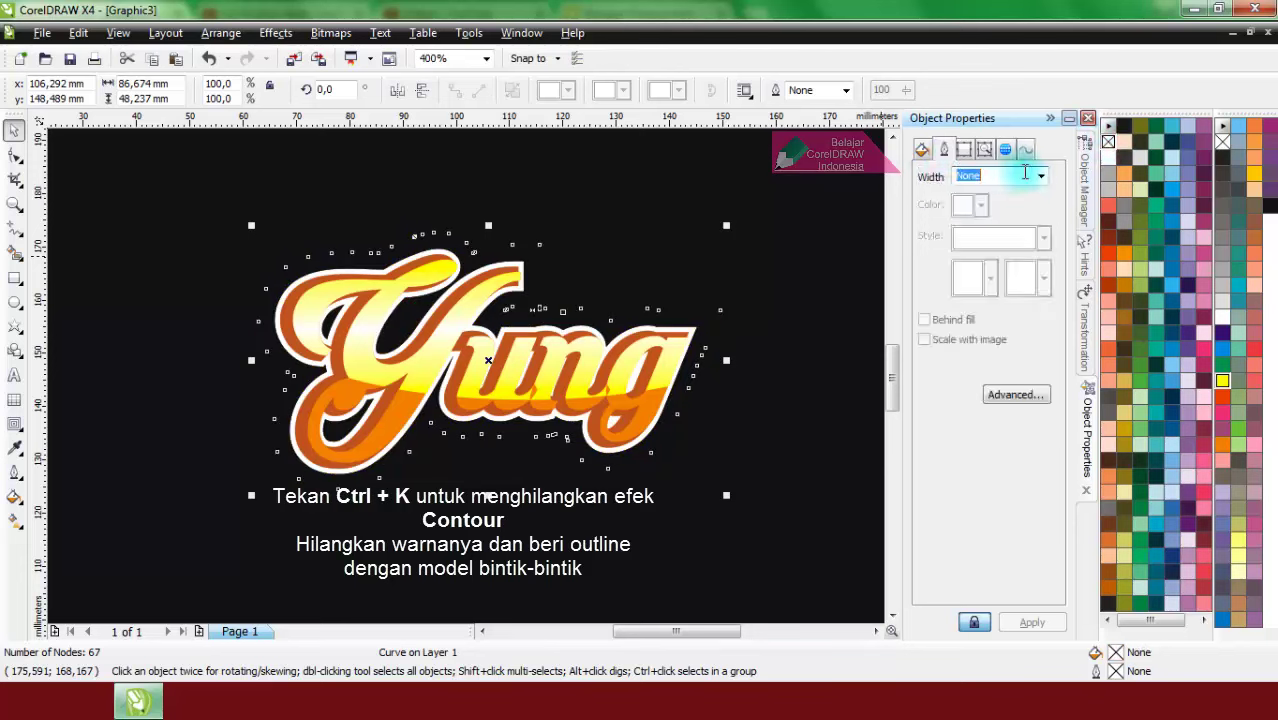
click(1041, 177)
click(1012, 251)
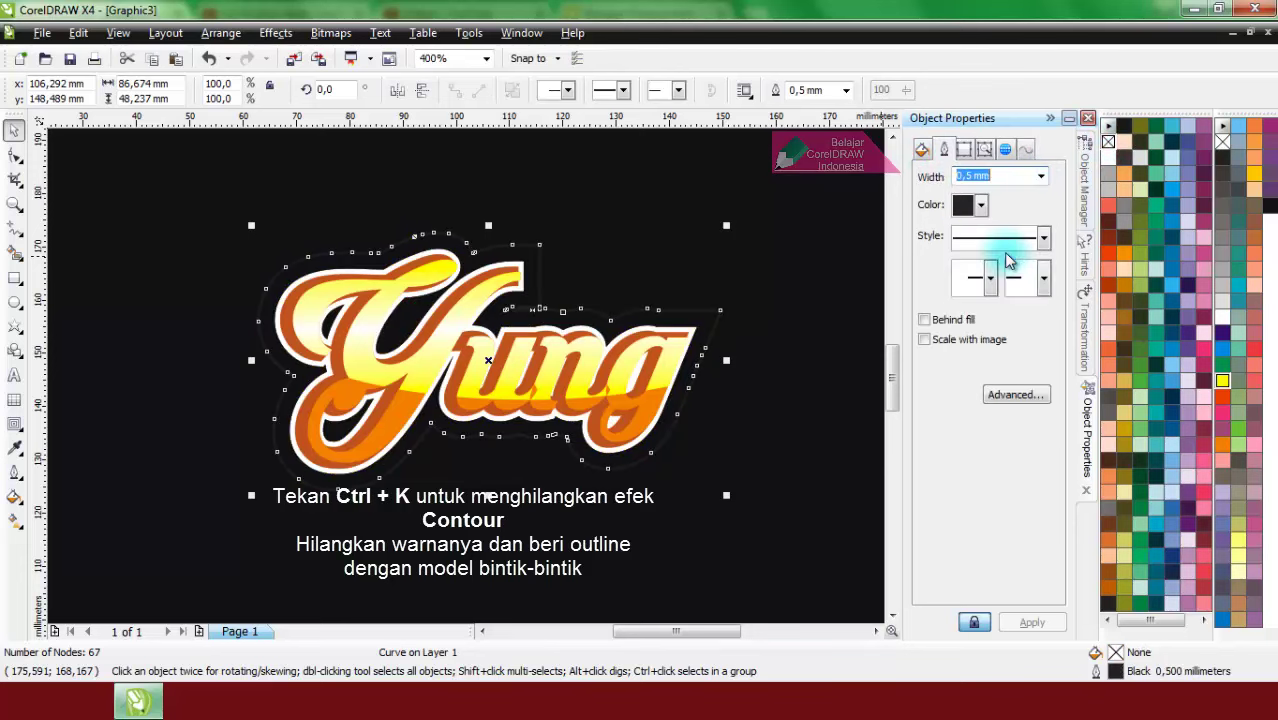
click(980, 205)
click(1013, 241)
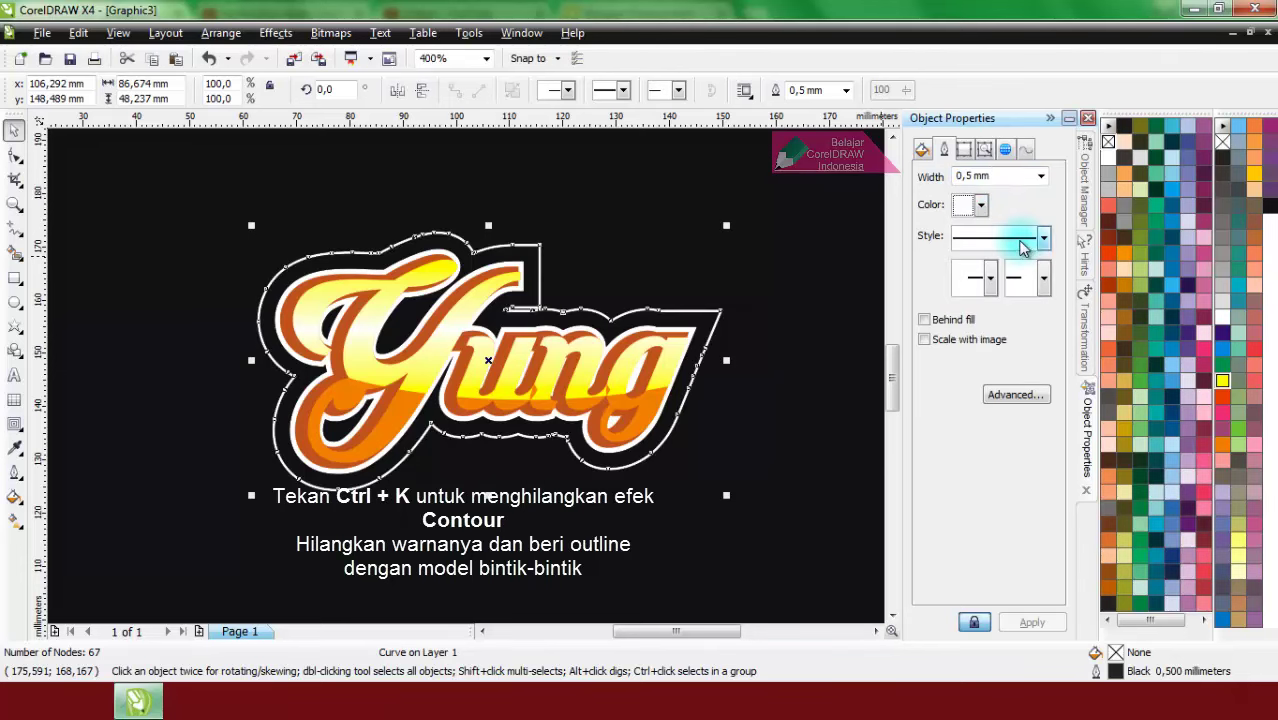
click(623, 91)
click(647, 180)
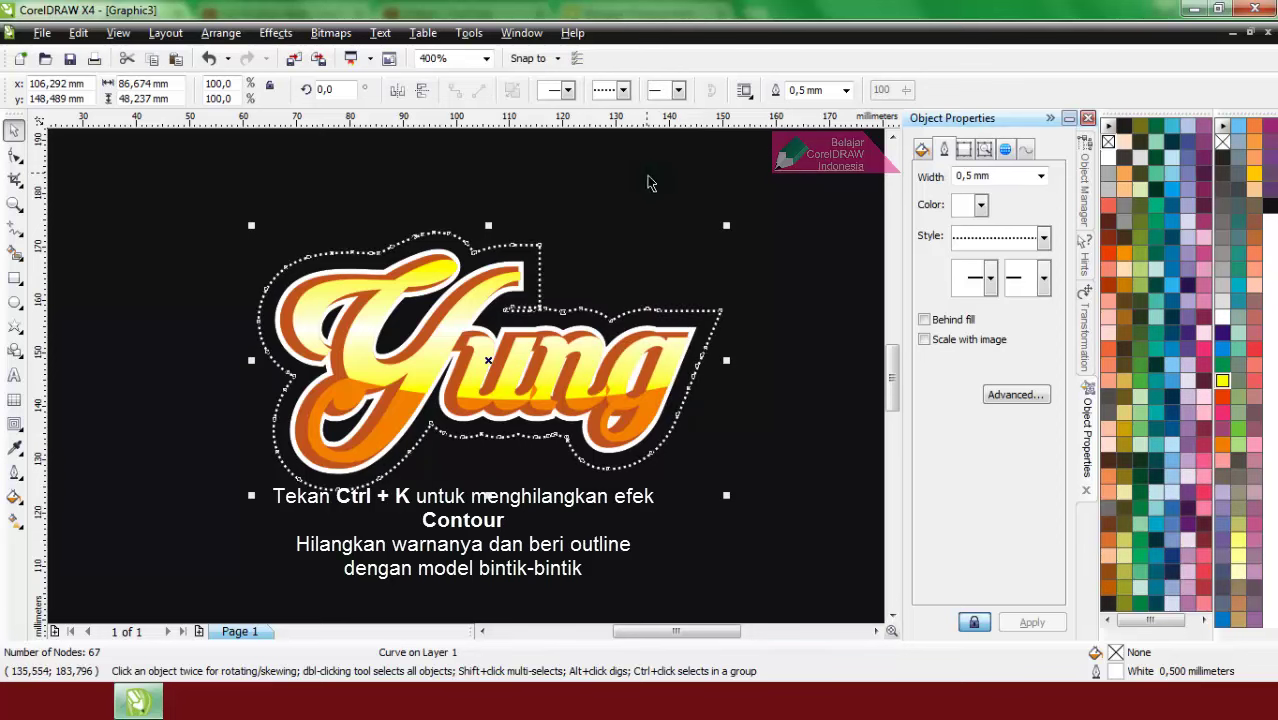
click(675, 207)
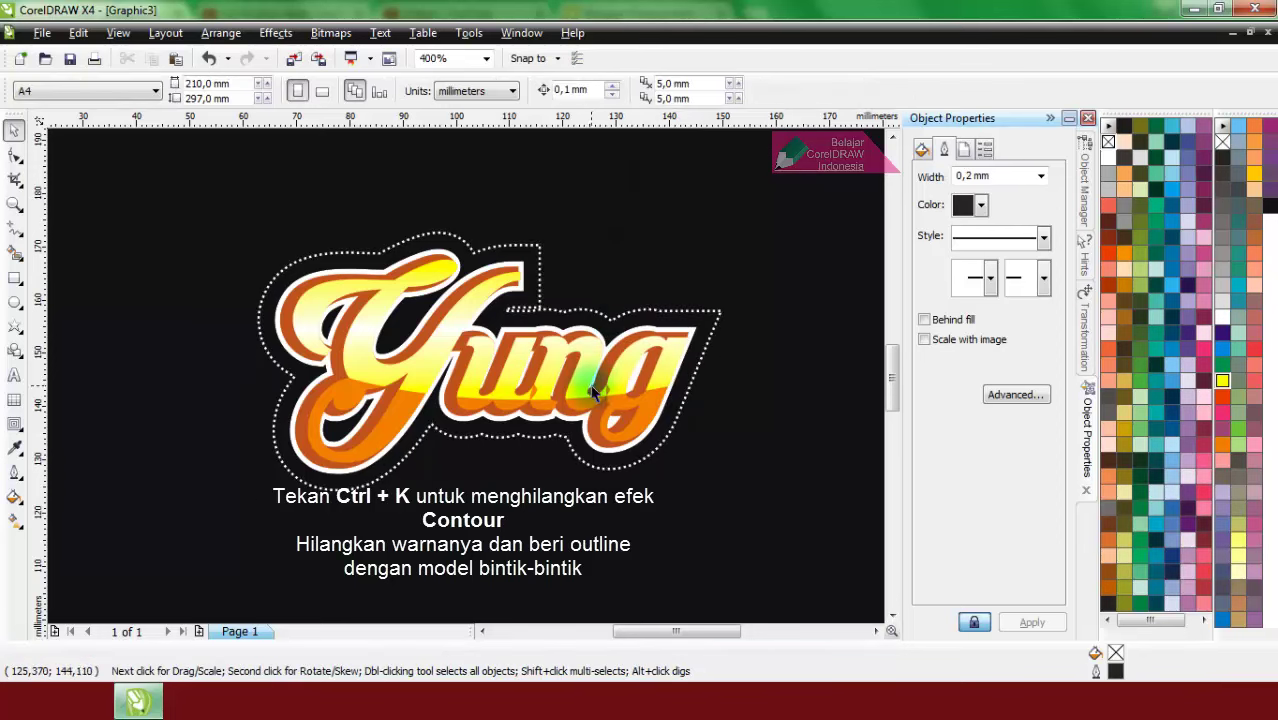
Step: Create a Smart Fill shape over the small orange sliver between the letters u and n, without an outline
scroll(450, 372, up, 6)
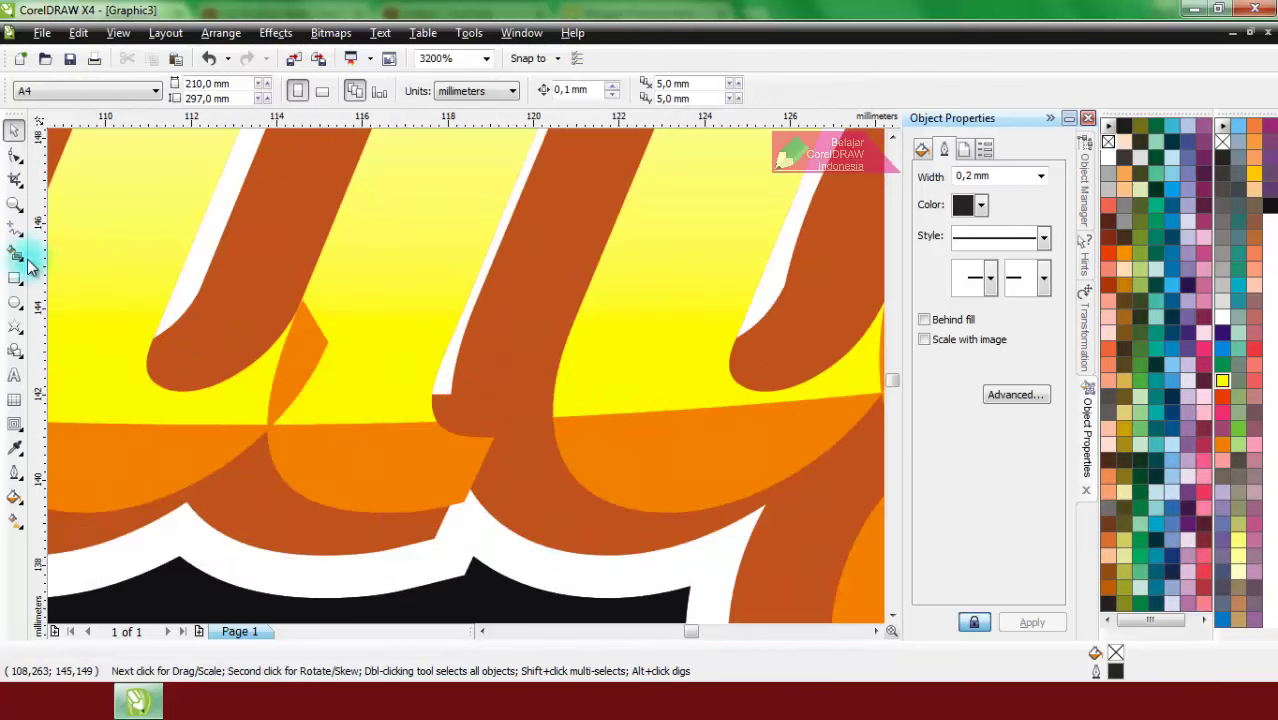
click(16, 253)
click(297, 355)
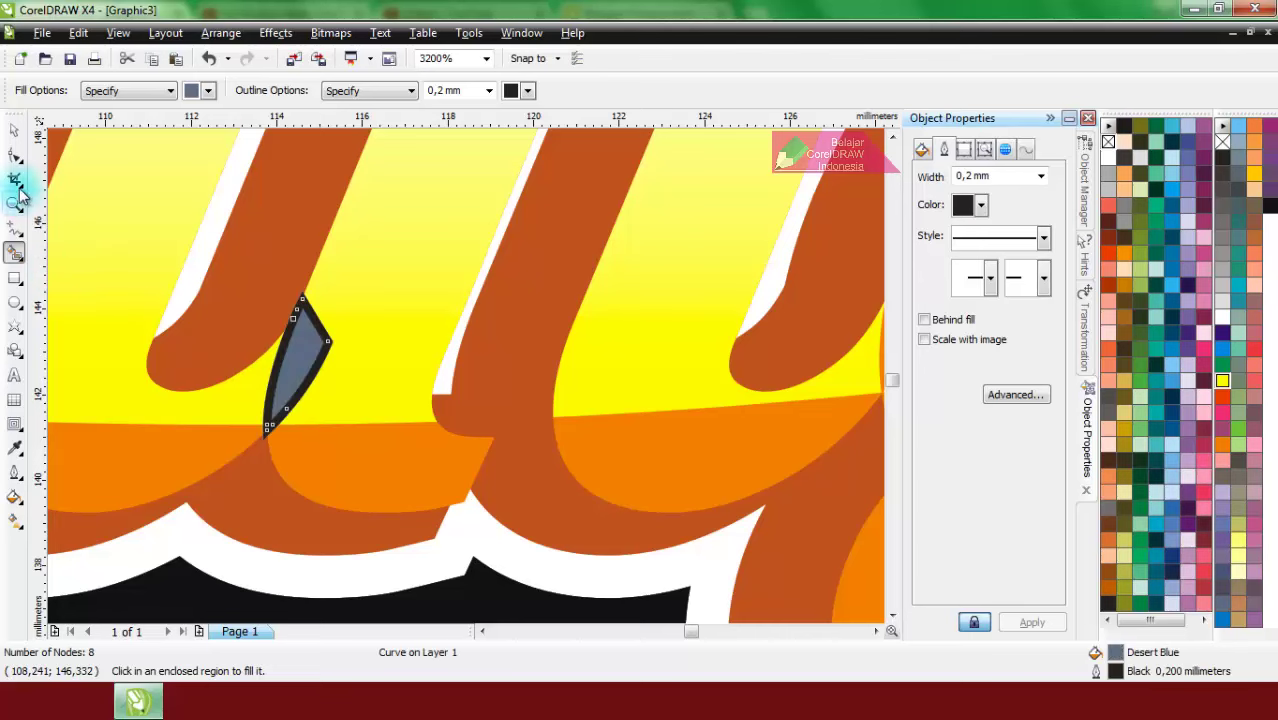
click(16, 131)
scroll(540, 440, down, 6)
Step: Enlarge the filled sliver between u and n to about 105.5% and weld it to the yellow upper lettering
scroll(467, 385, up, 6)
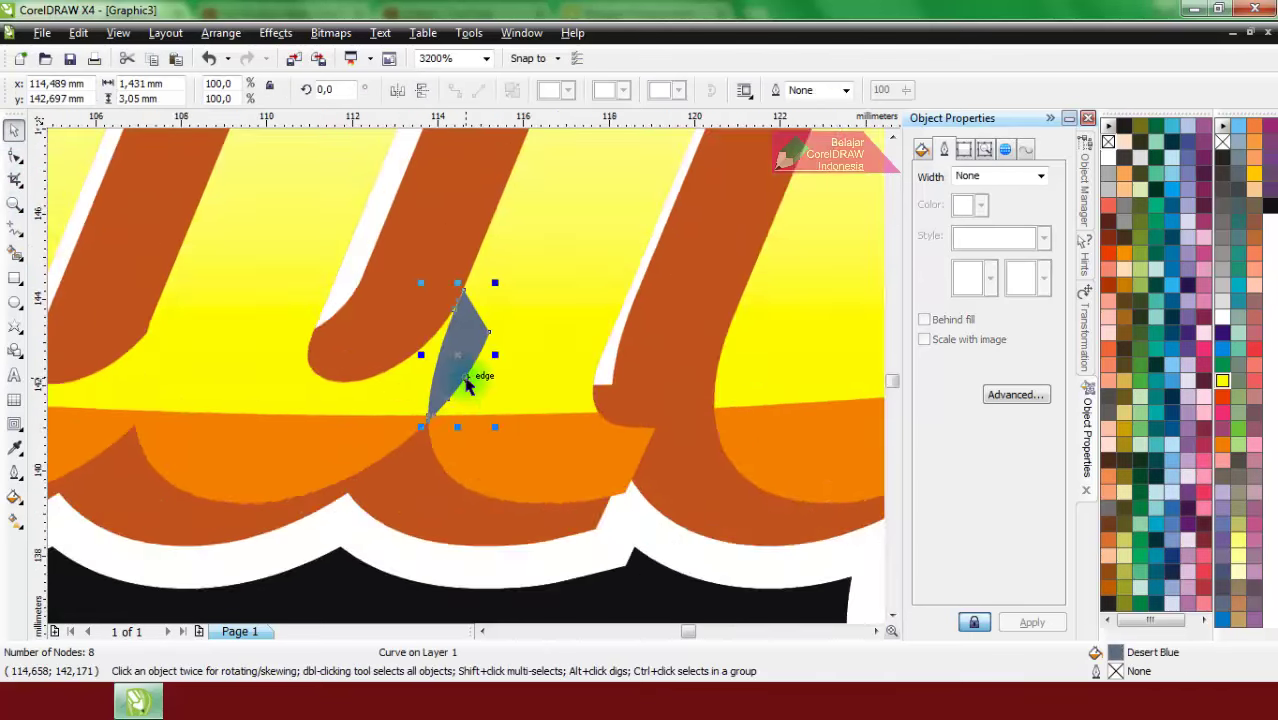
scroll(467, 385, up, 2)
click(522, 469)
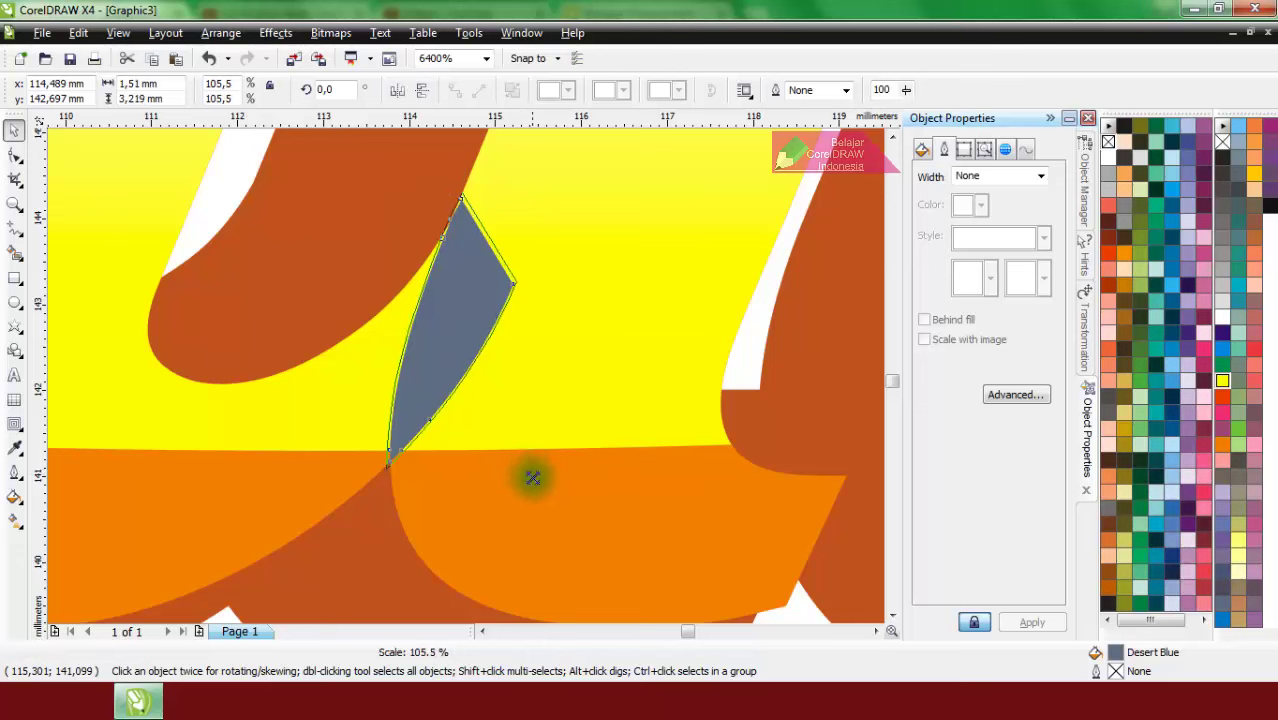
shift+click(582, 262)
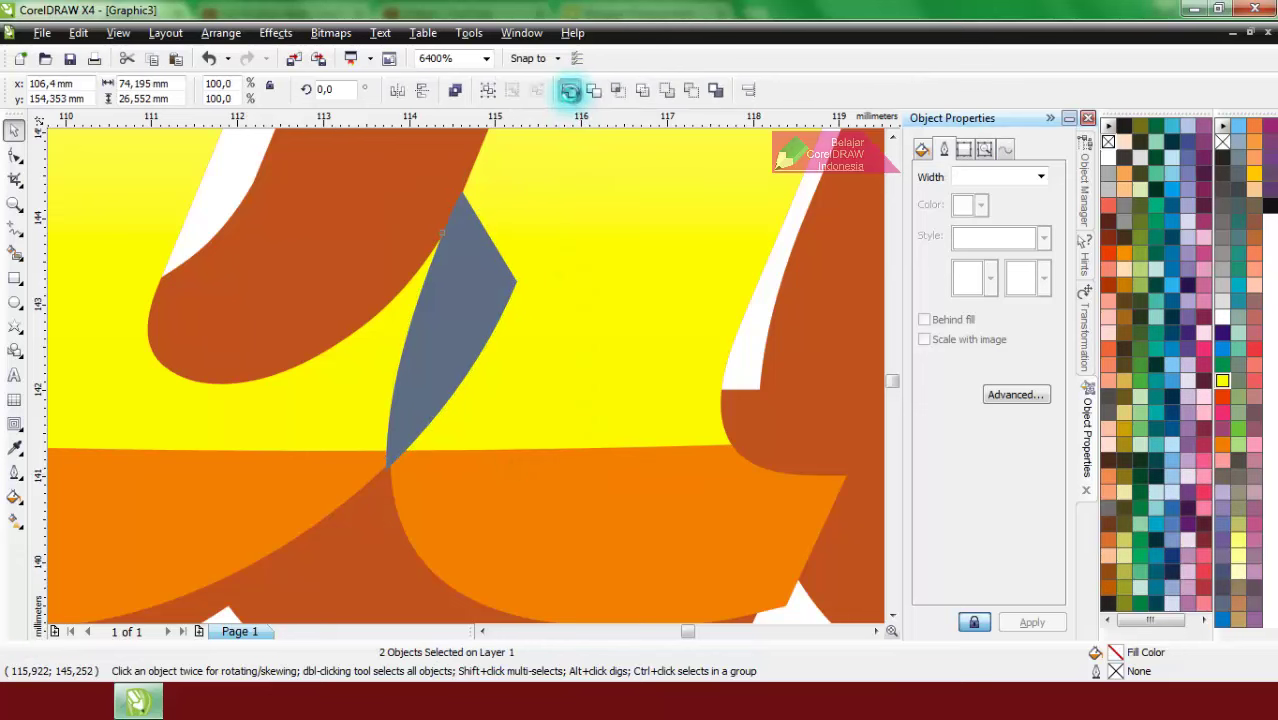
click(569, 90)
scroll(602, 217, down, 8)
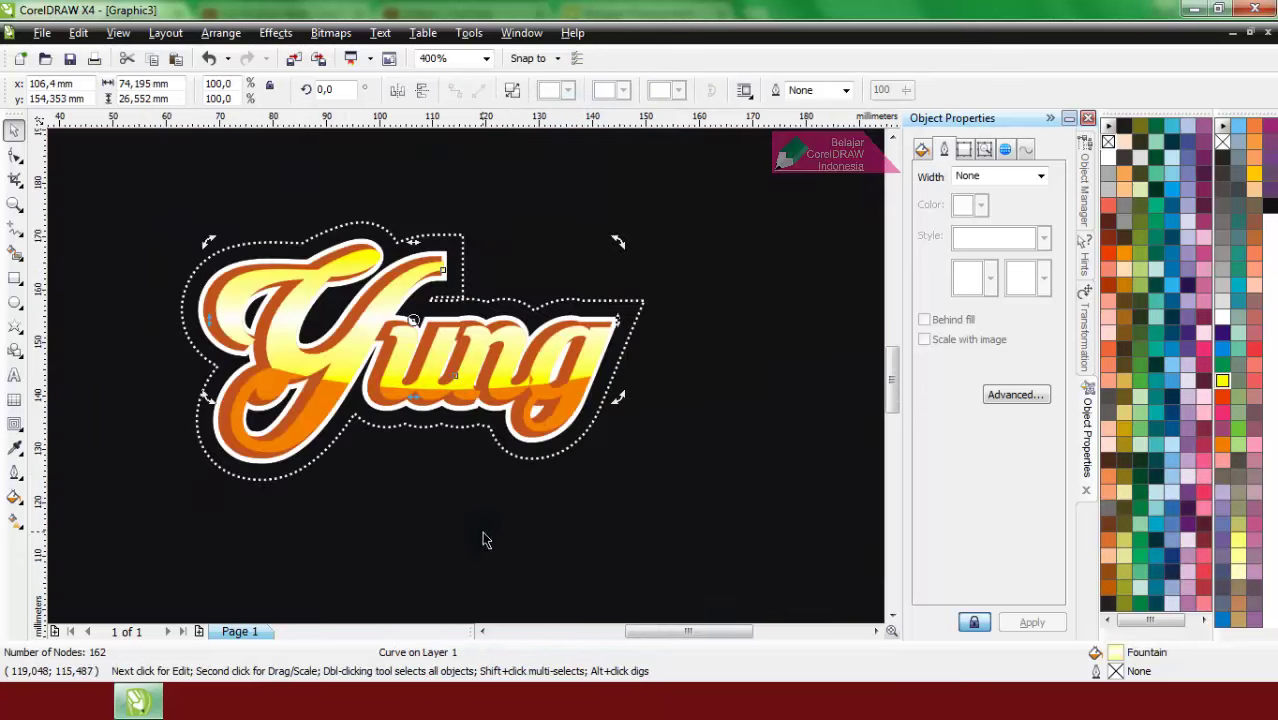
click(483, 540)
Step: Smart-fill the small orange sliver between the letters n and g and weld it to the yellow upper lettering
scroll(522, 371, up, 6)
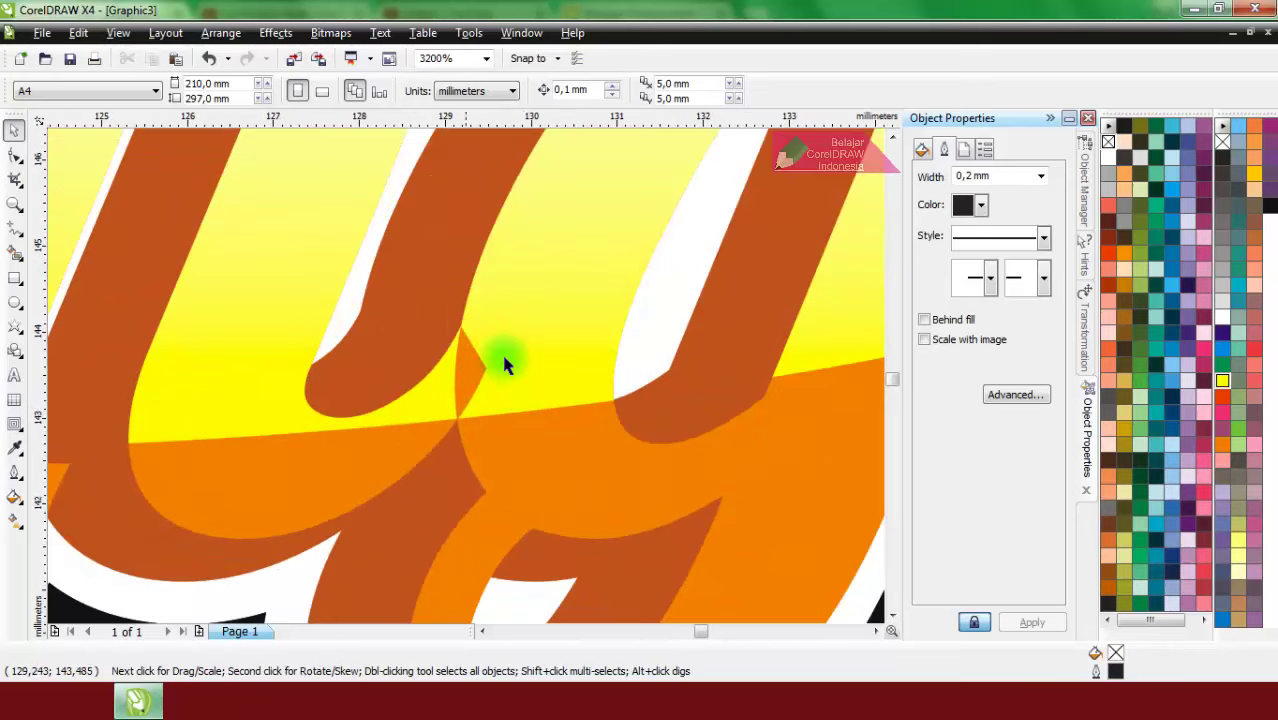
scroll(505, 365, up, 2)
click(16, 252)
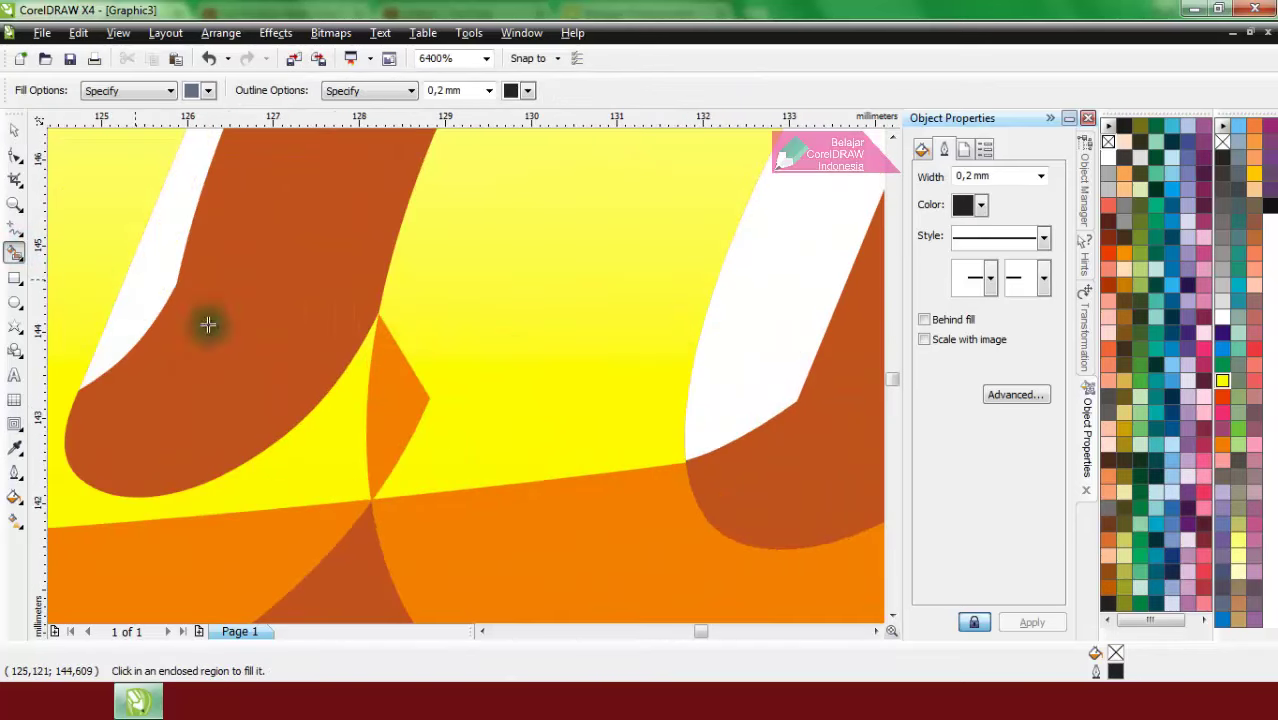
click(393, 381)
click(14, 130)
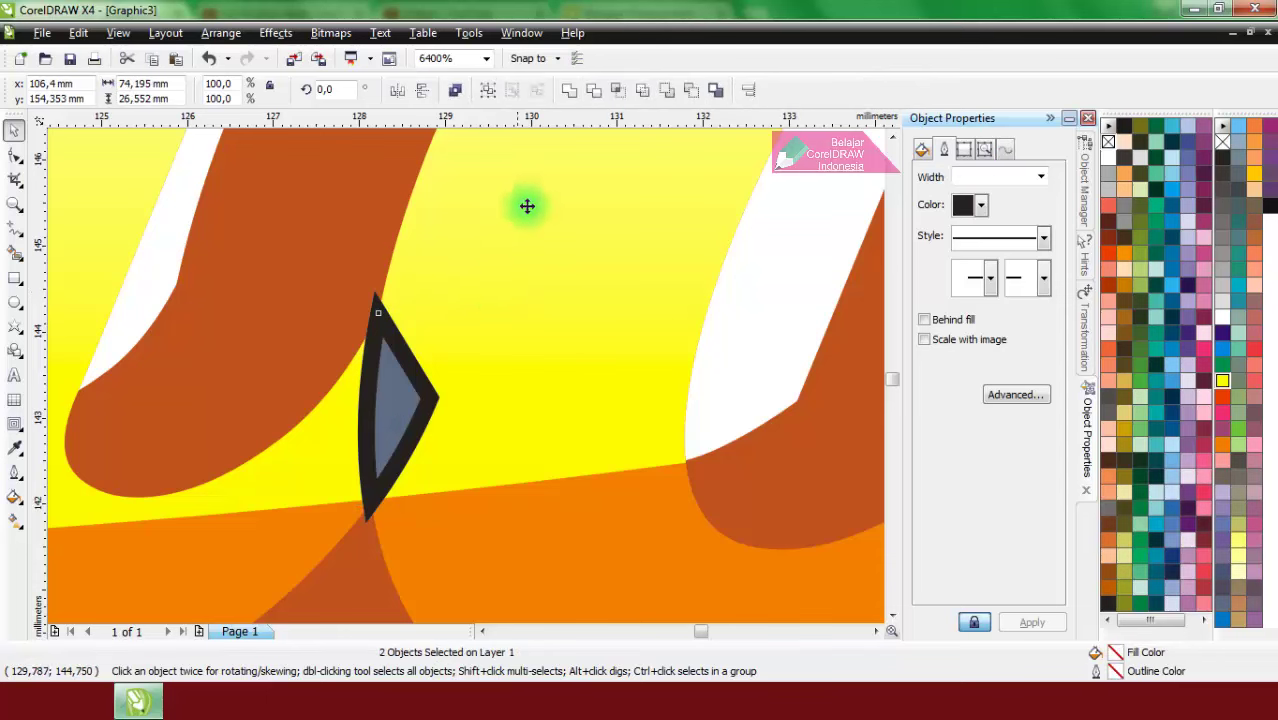
click(569, 91)
scroll(516, 384, down, 8)
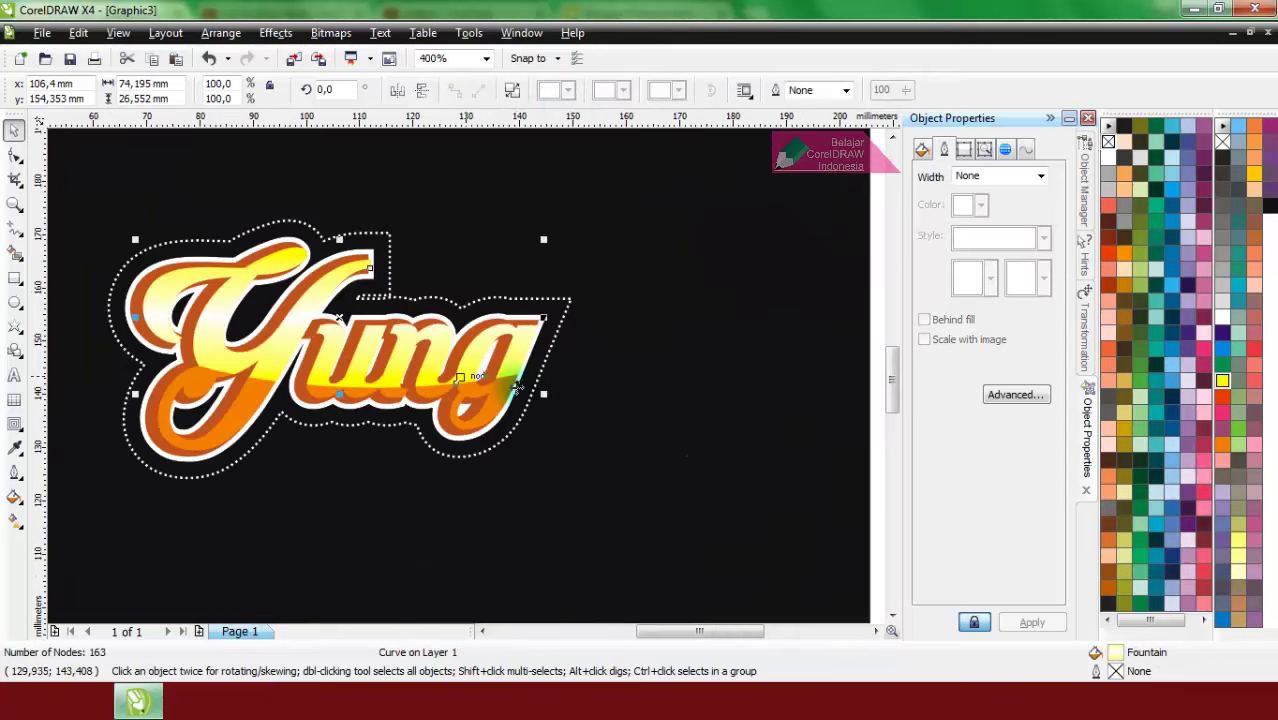
click(877, 403)
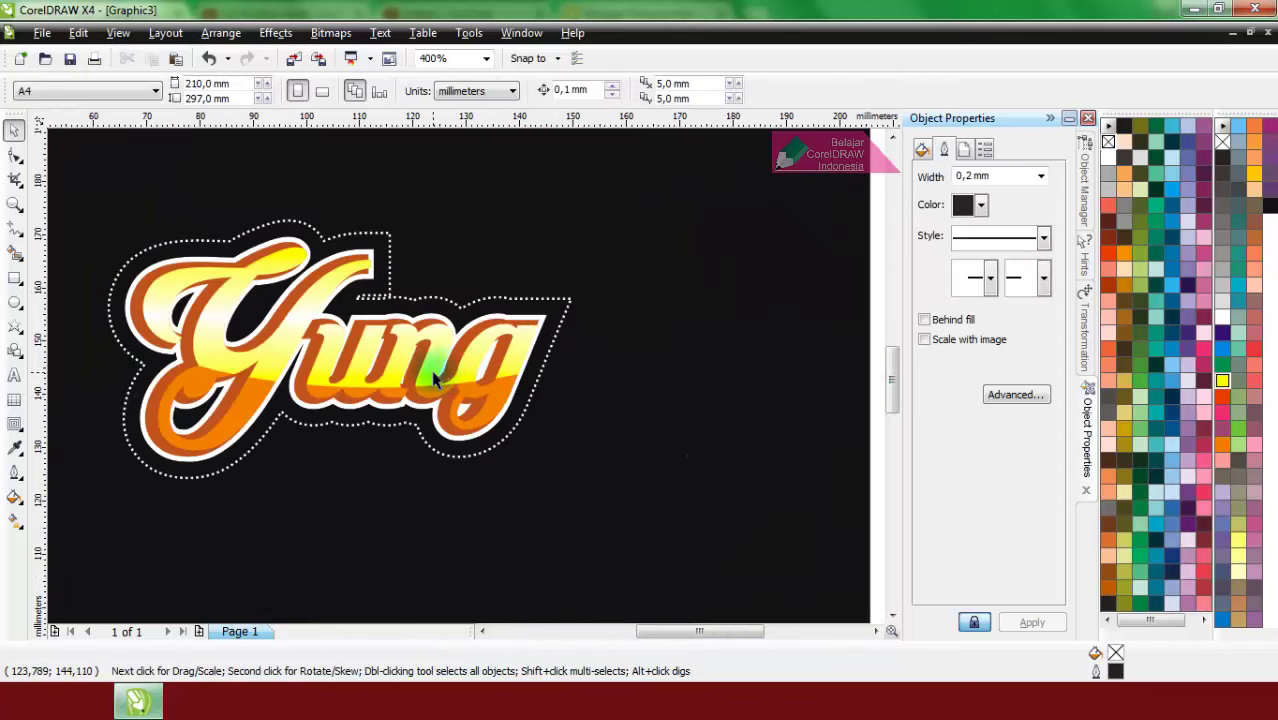
Step: Draw a horizontal freehand line about 30 mm long above the letters "ung", outside the dotted outline, and color it white
scroll(430, 370, down, 1)
scroll(463, 385, up, 1)
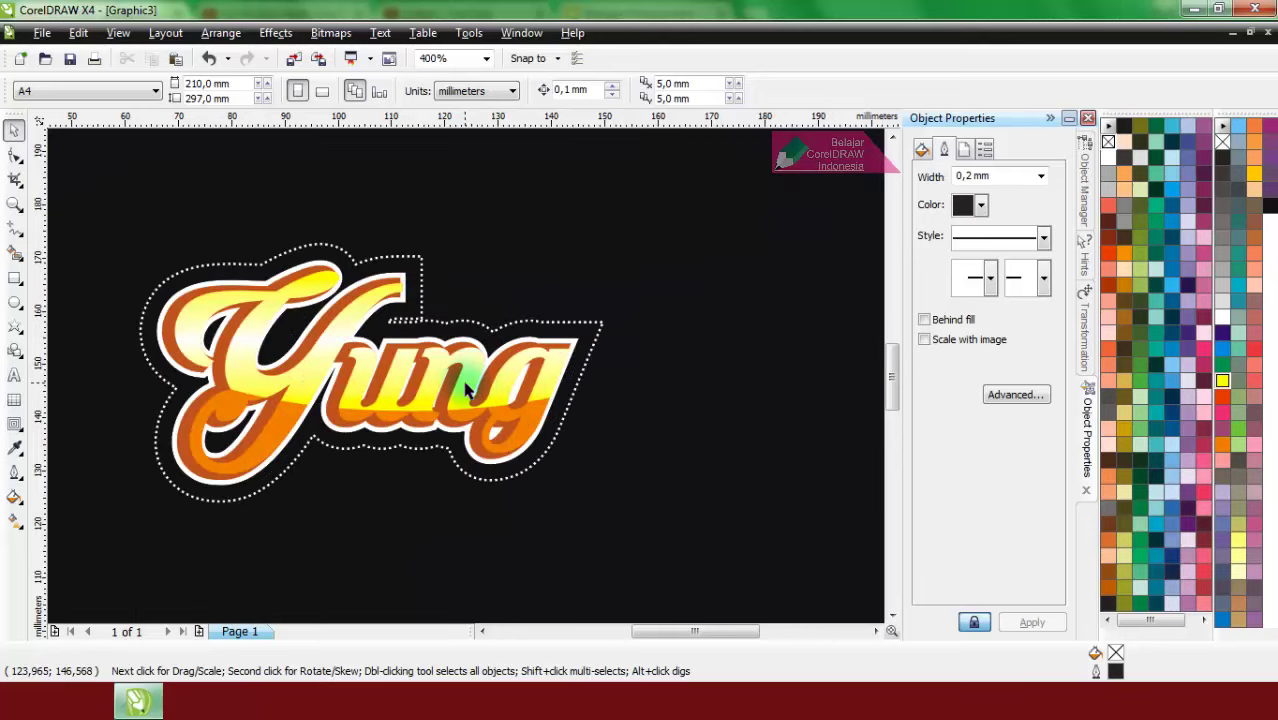
scroll(465, 385, up, 1)
scroll(312, 358, up, 1)
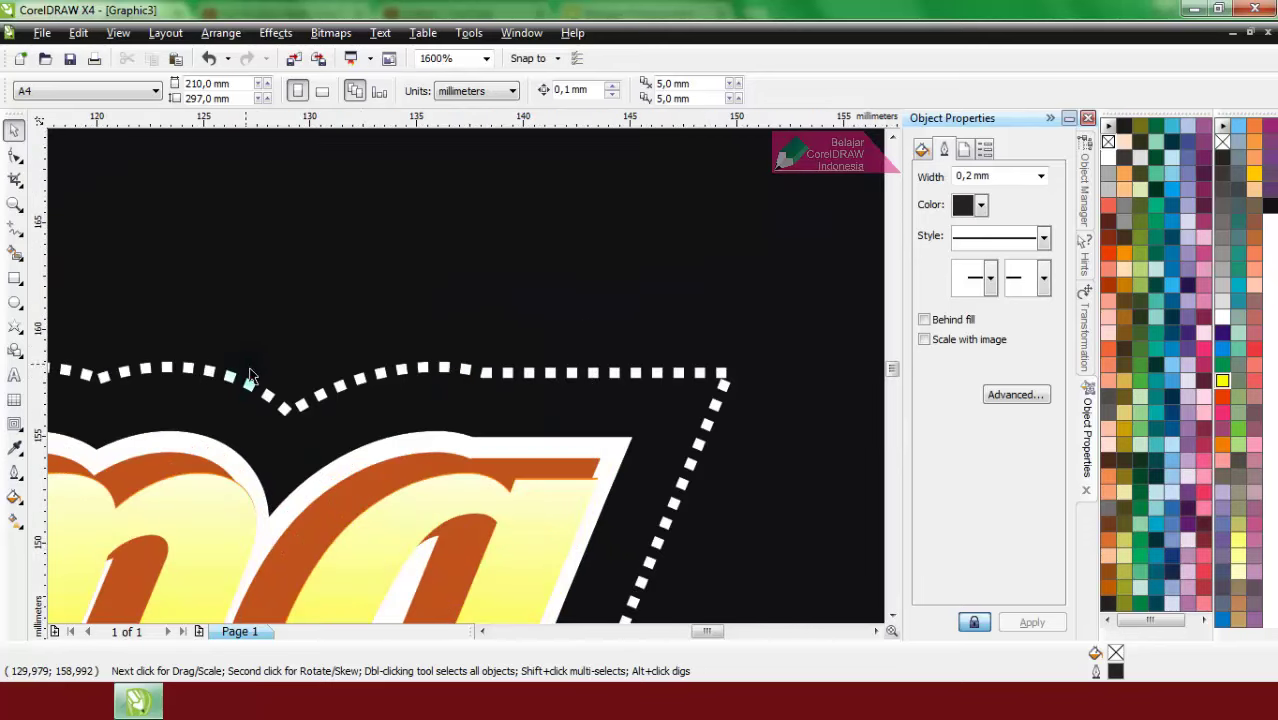
click(14, 228)
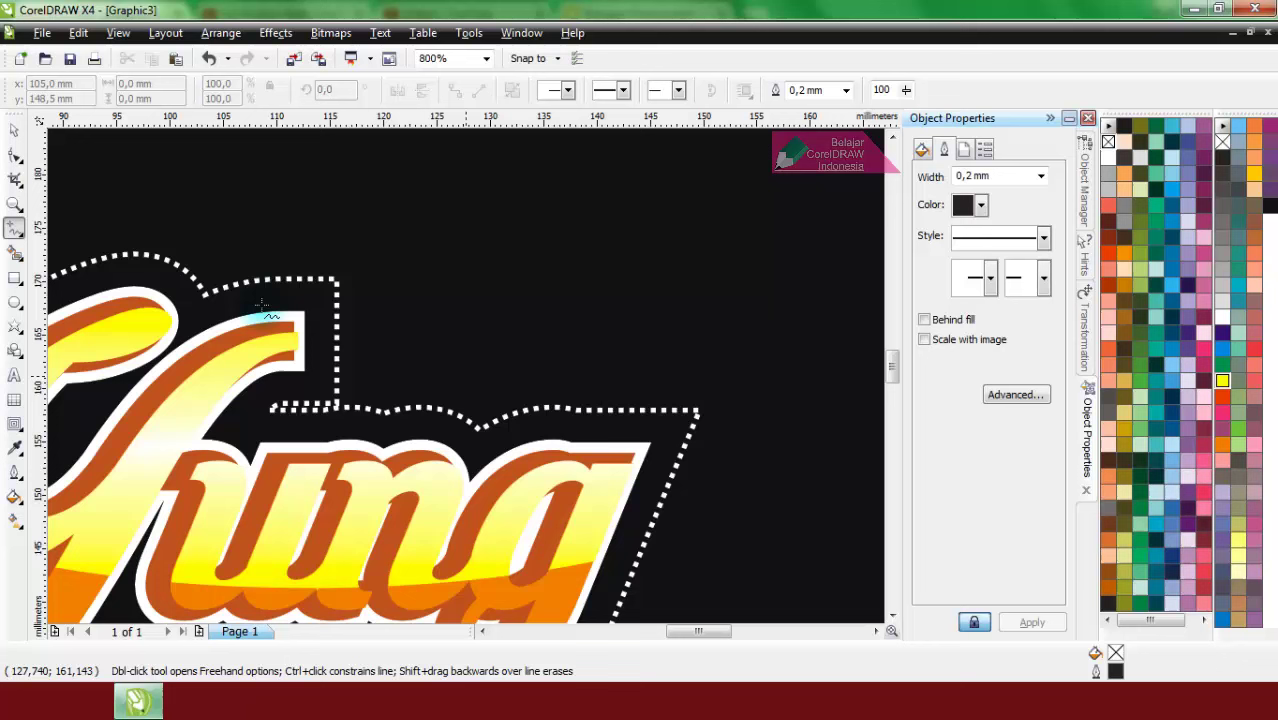
click(368, 390)
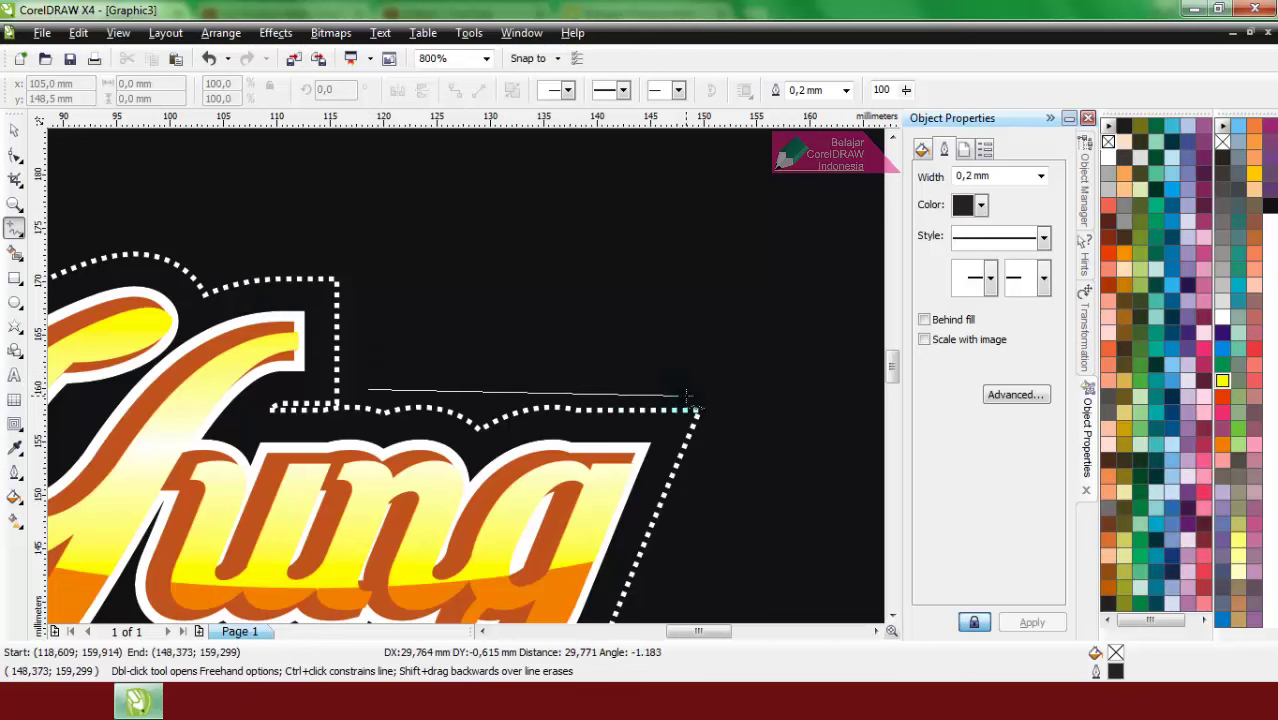
key(ctrl)
ctrl+click(690, 397)
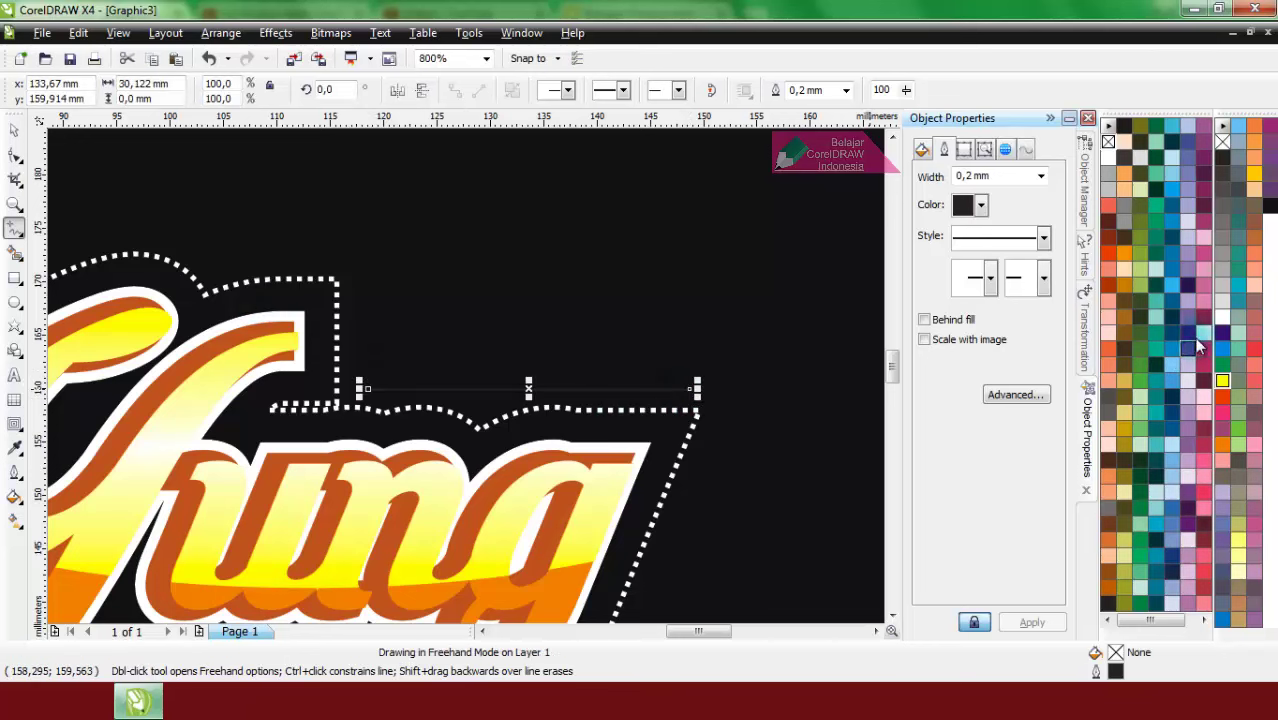
right_click(1222, 318)
Step: Convert the white line to a curve and bend it upward into a shallow arc about 2.5 mm high
click(14, 155)
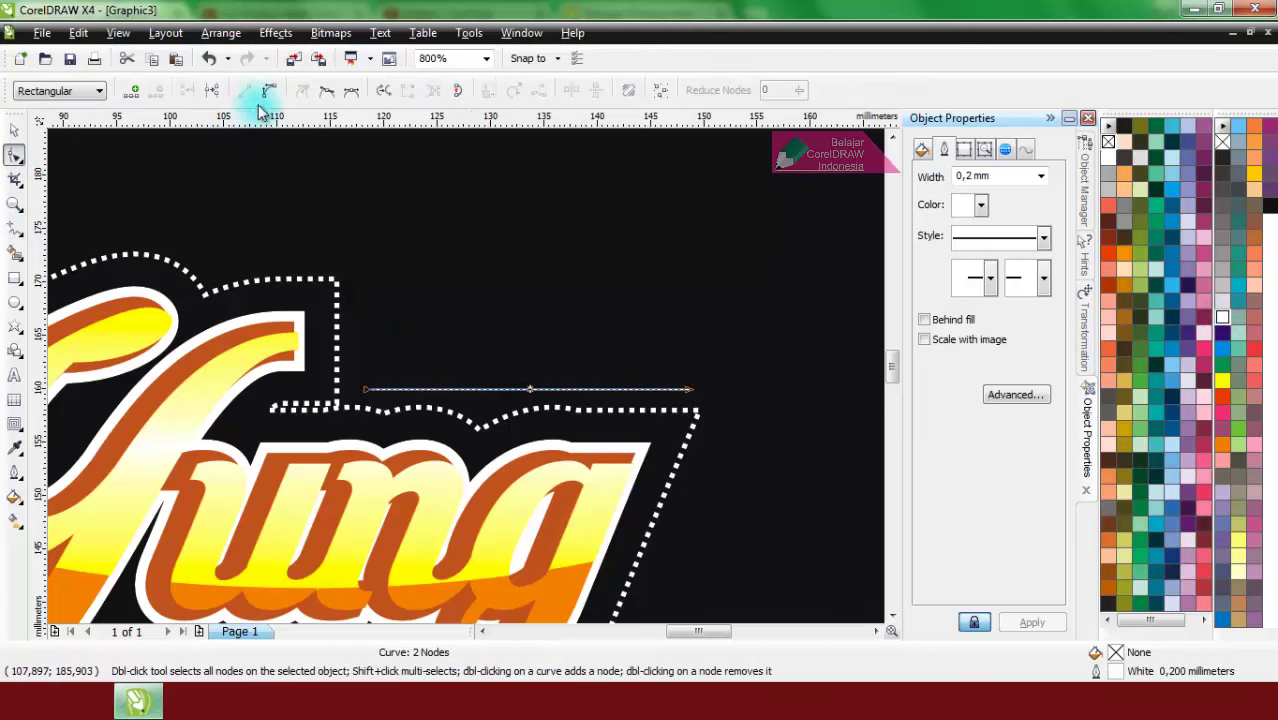
key(End)
drag(531, 392, 530, 370)
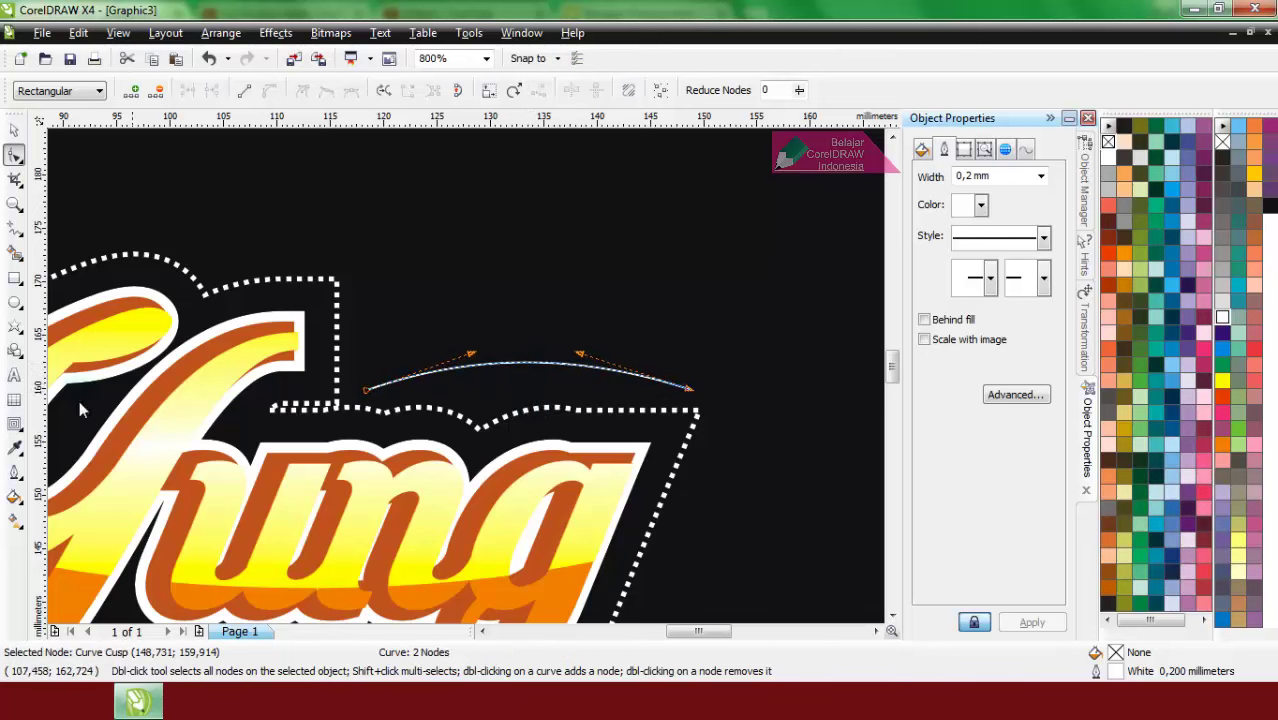
Step: Draw a five-pointed star about 2.8 by 2.6 mm above the arc's left end and fill it yellow
click(14, 326)
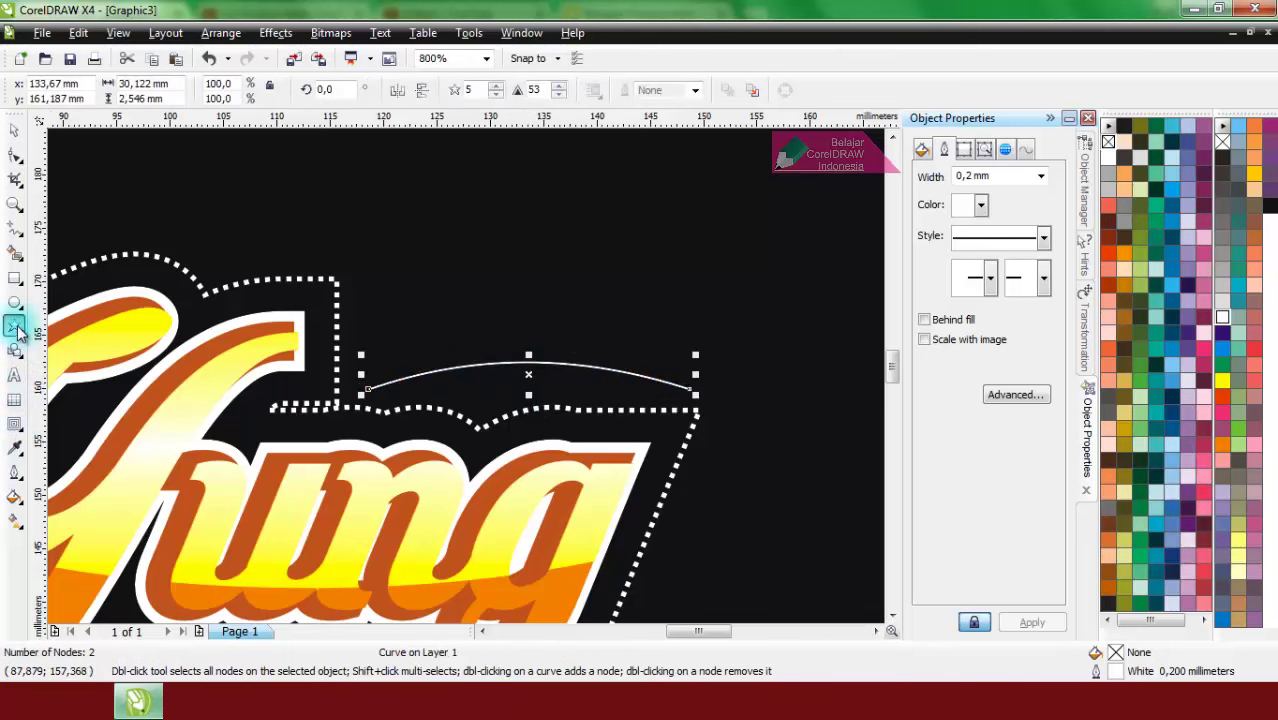
drag(362, 208, 384, 231)
click(1222, 380)
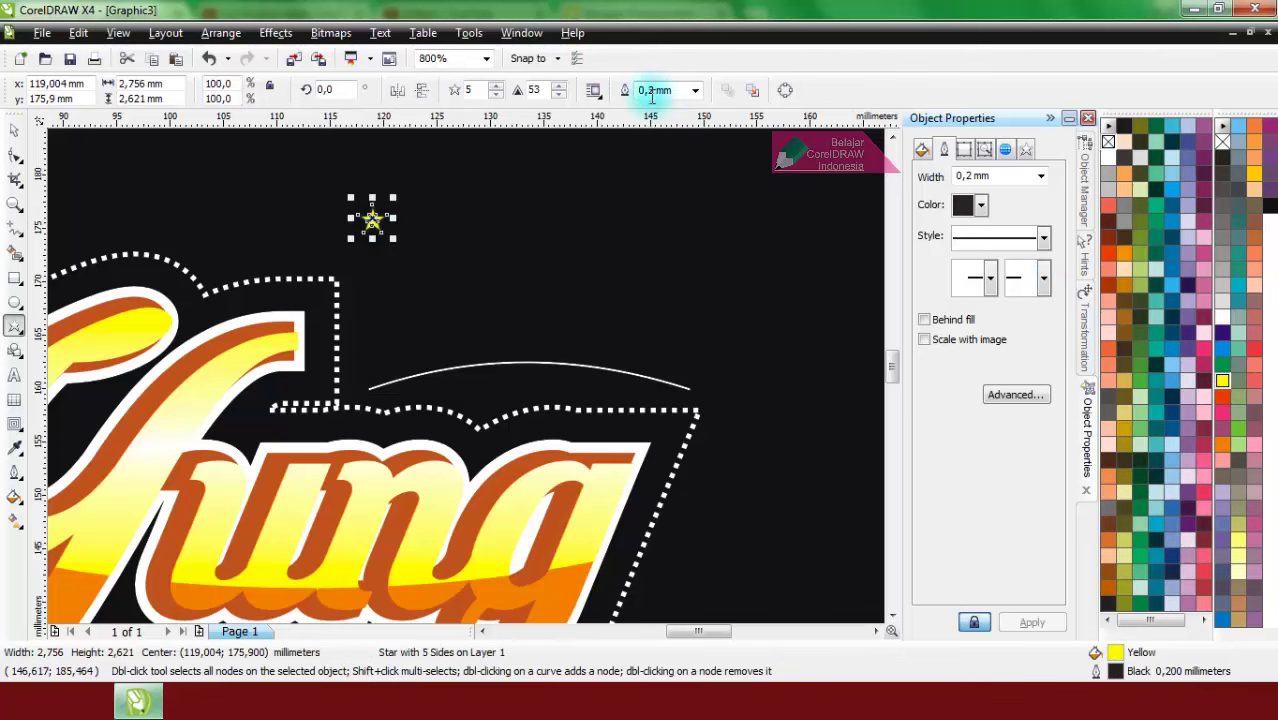
Step: Remove the yellow star's outline and enlarge the star proportionally to about 4.7 by 4.5 mm
click(695, 90)
click(660, 100)
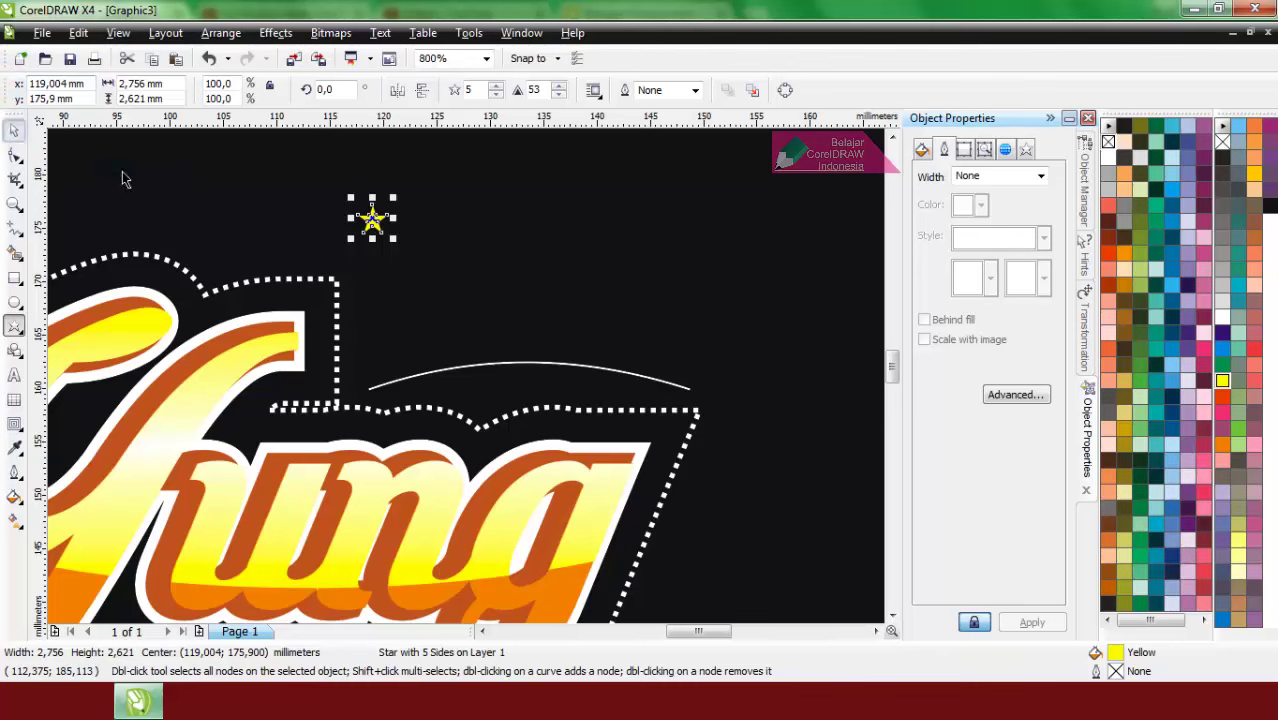
key(space)
drag(395, 238, 459, 262)
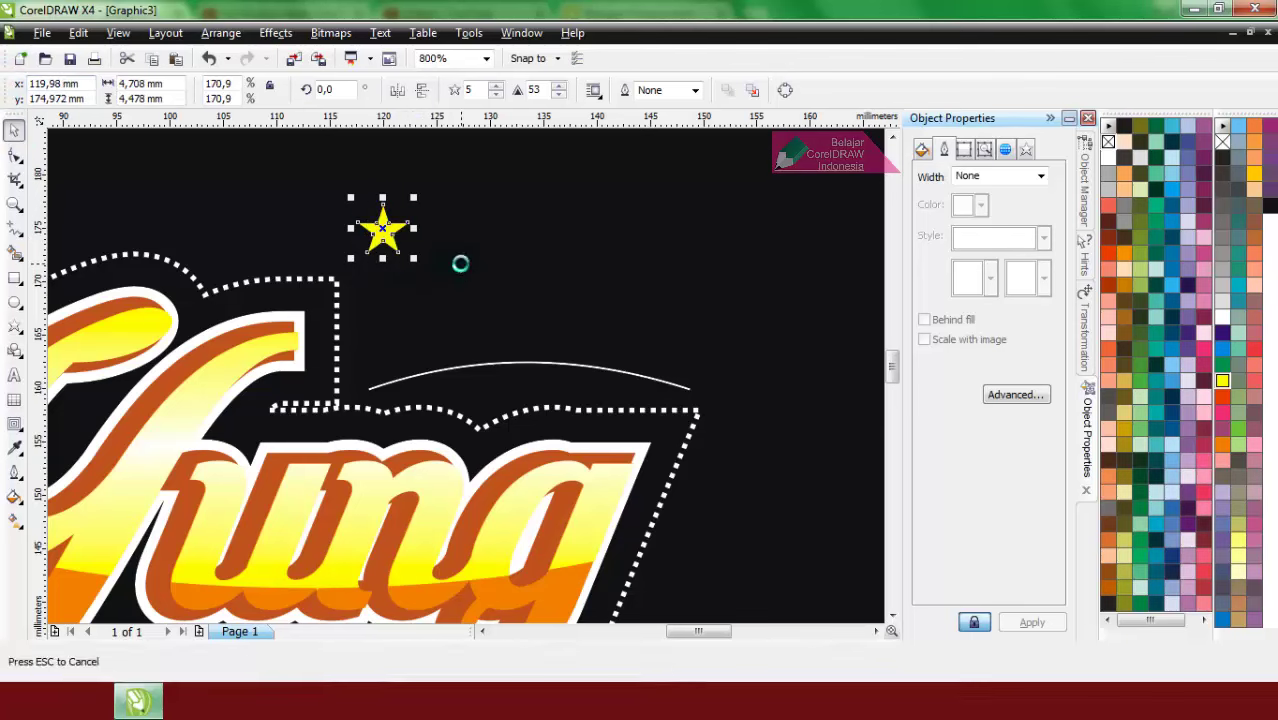
Step: Copy the star about 27 mm horizontally to the right and blend the two stars with 1 intermediate step
drag(383, 232, 667, 248)
right_click(667, 248)
click(48, 412)
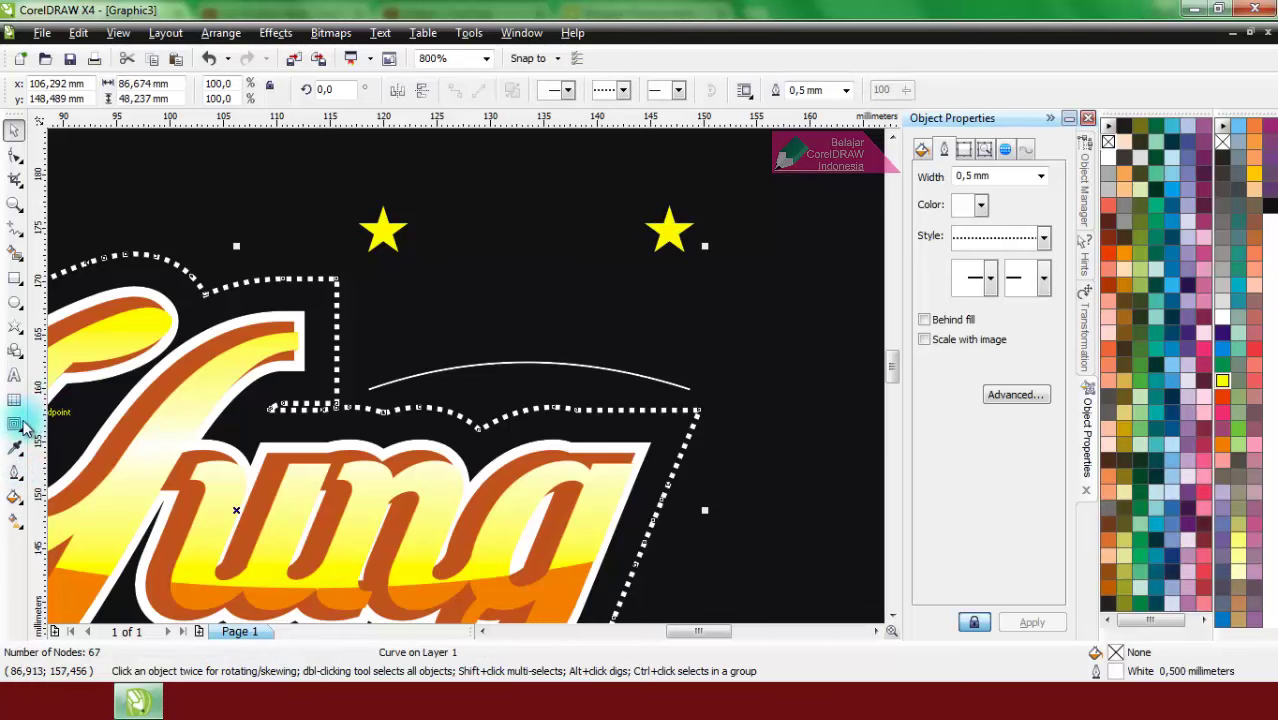
click(24, 428)
click(91, 431)
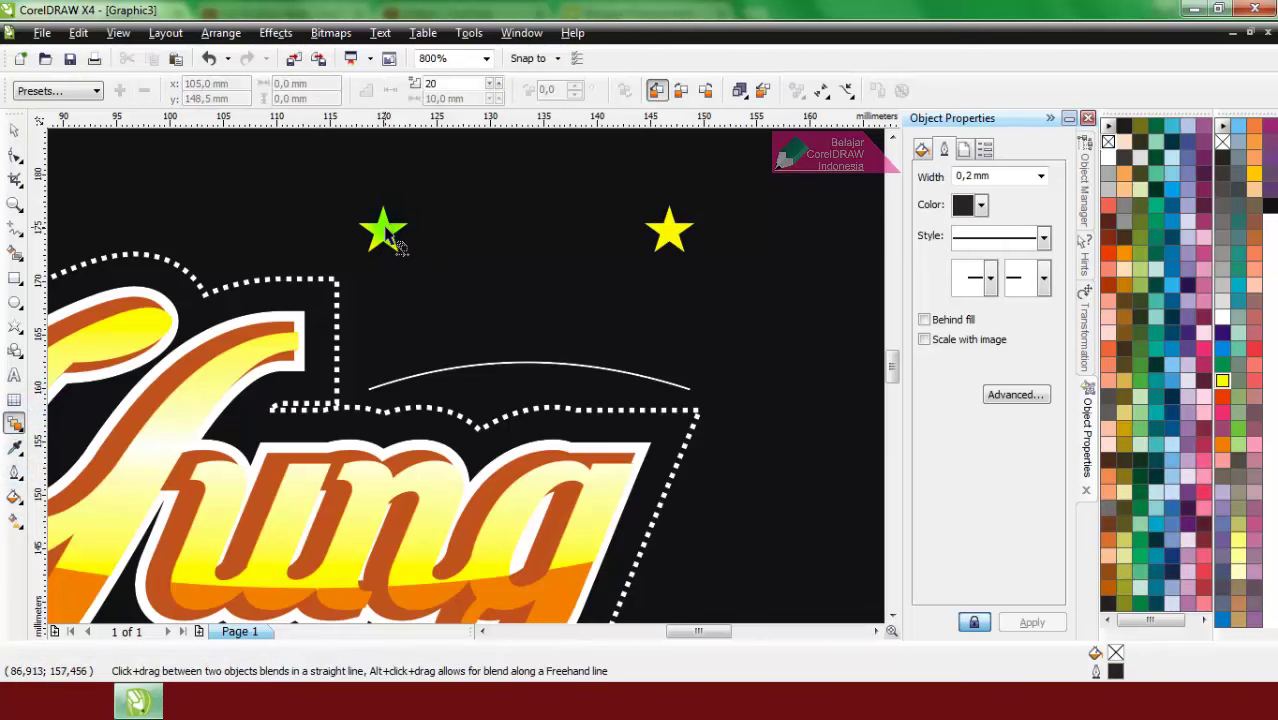
drag(396, 244, 670, 231)
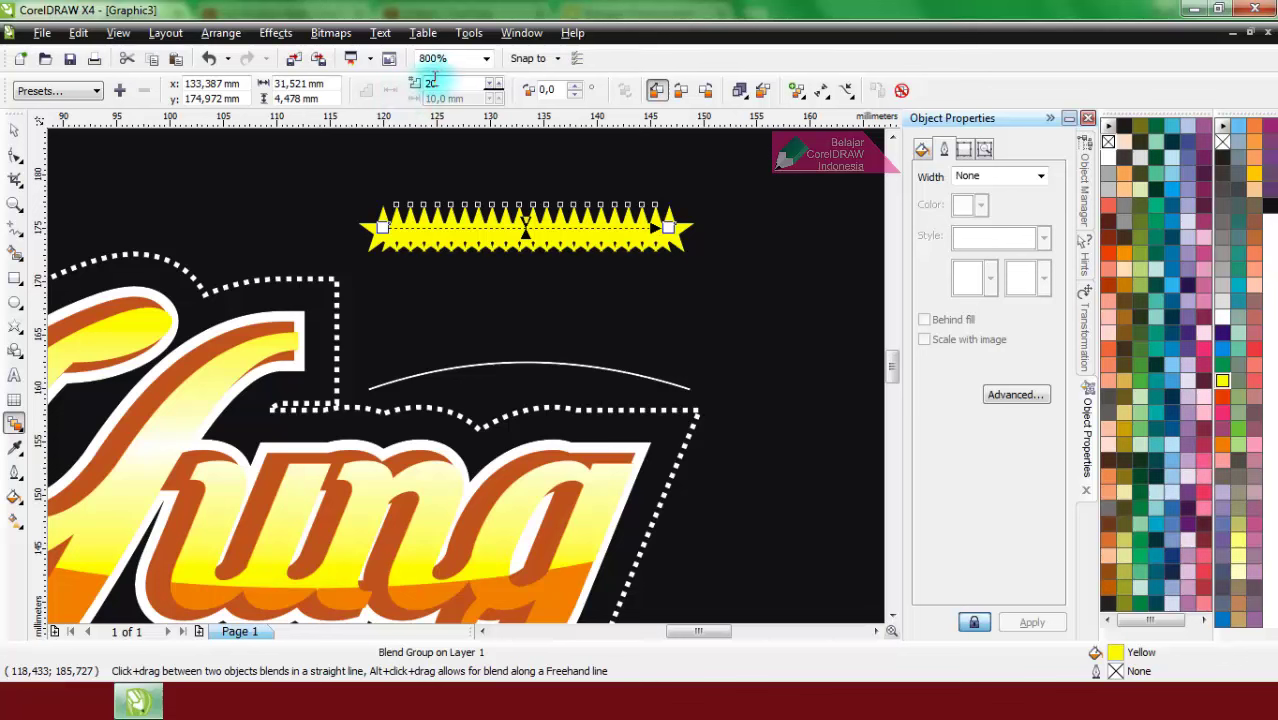
click(423, 90)
text(1)
key(Return)
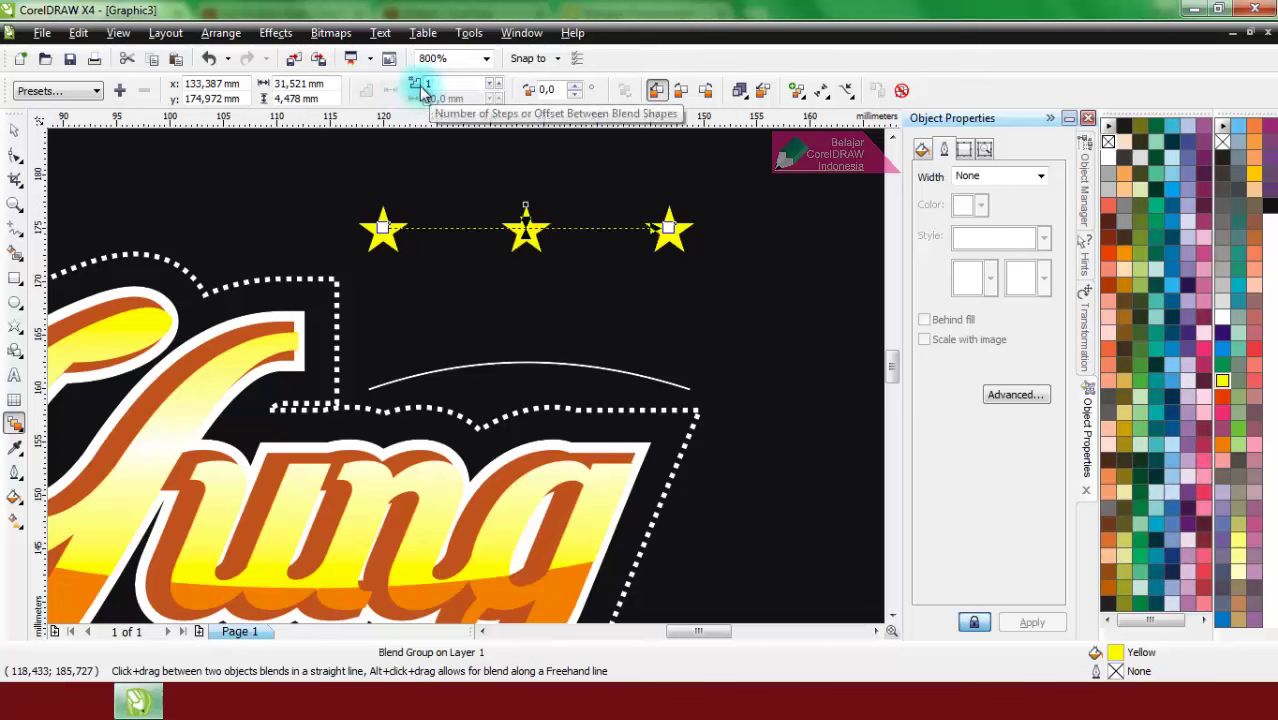
Step: Attach the star blend to the white arc as its new path and spread it along the full path
click(846, 90)
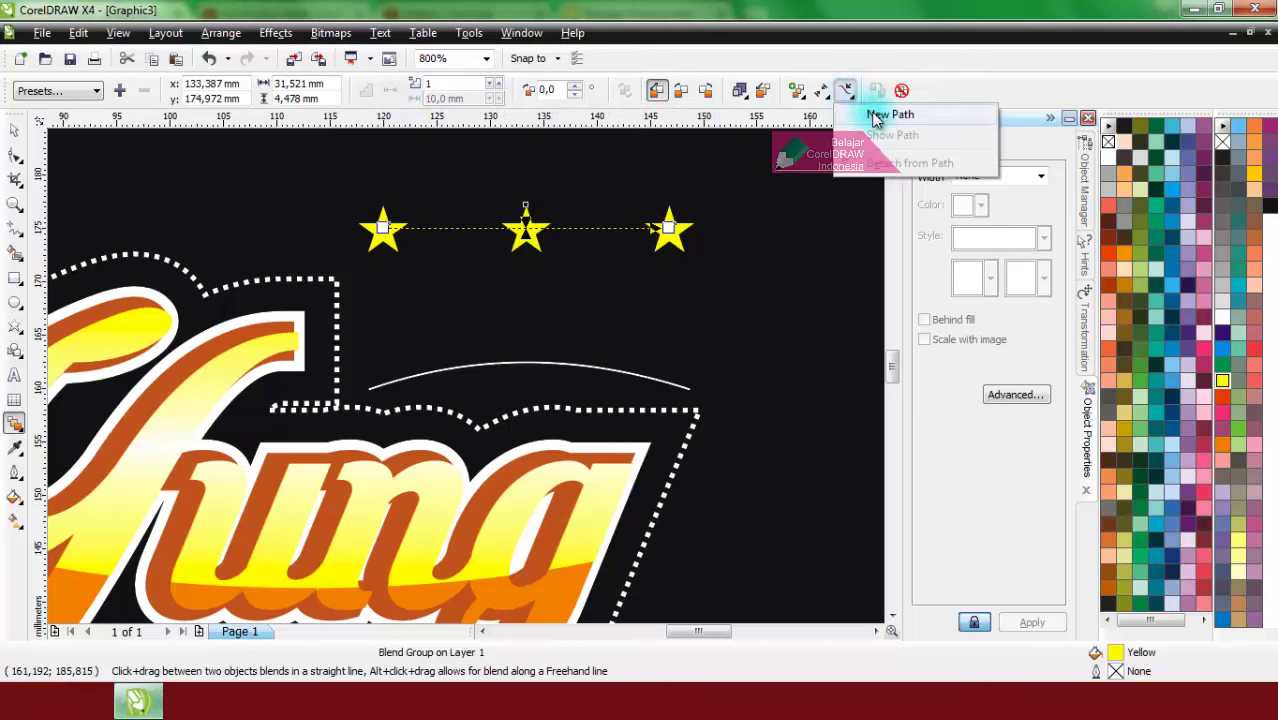
click(868, 114)
click(540, 359)
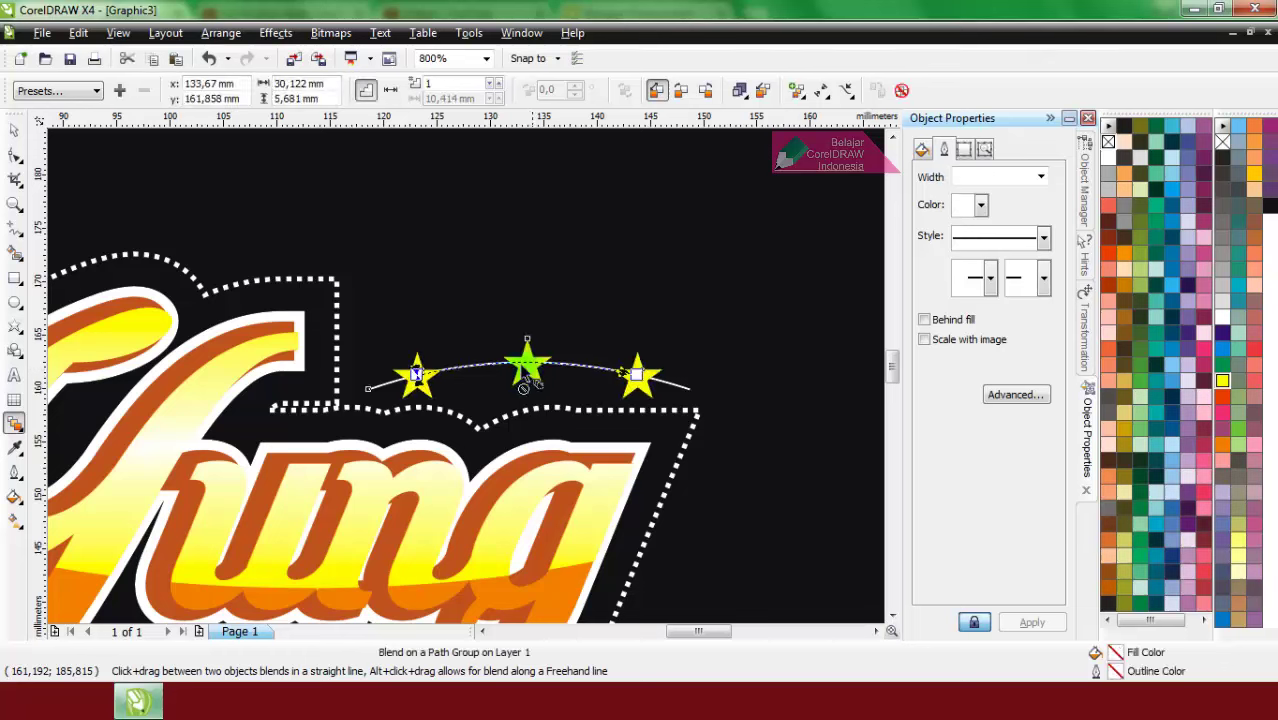
click(796, 90)
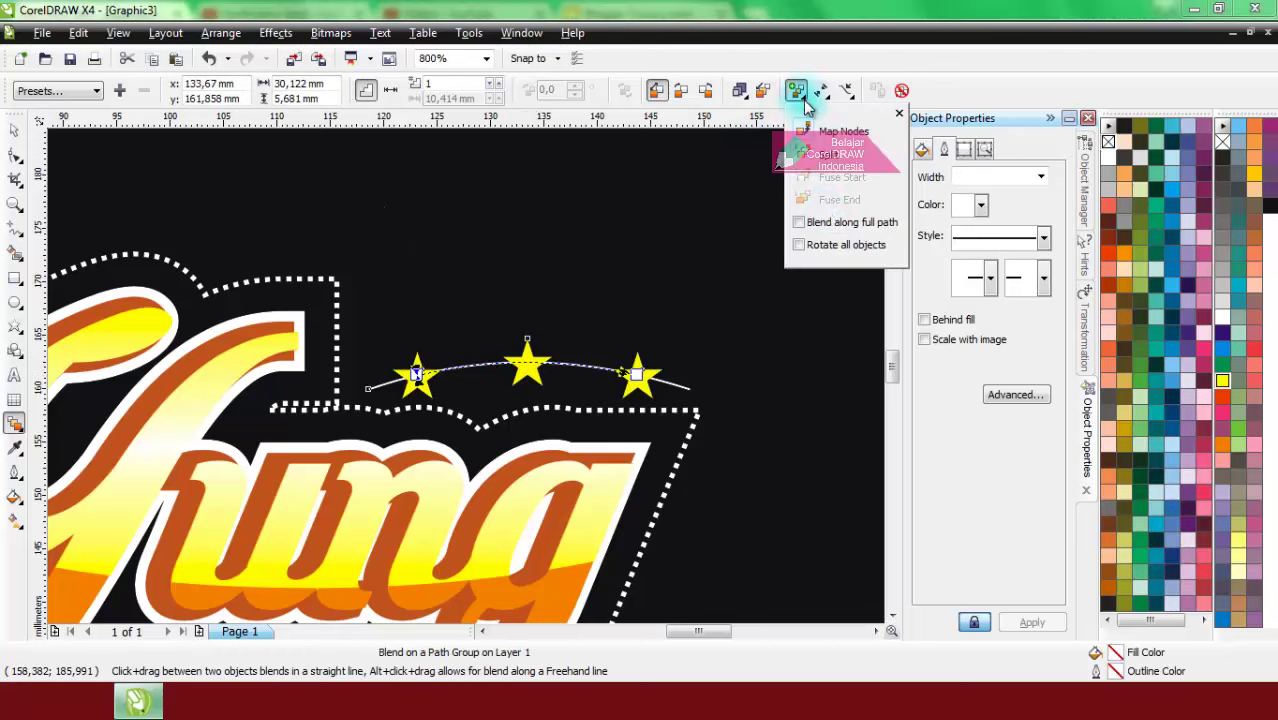
click(828, 222)
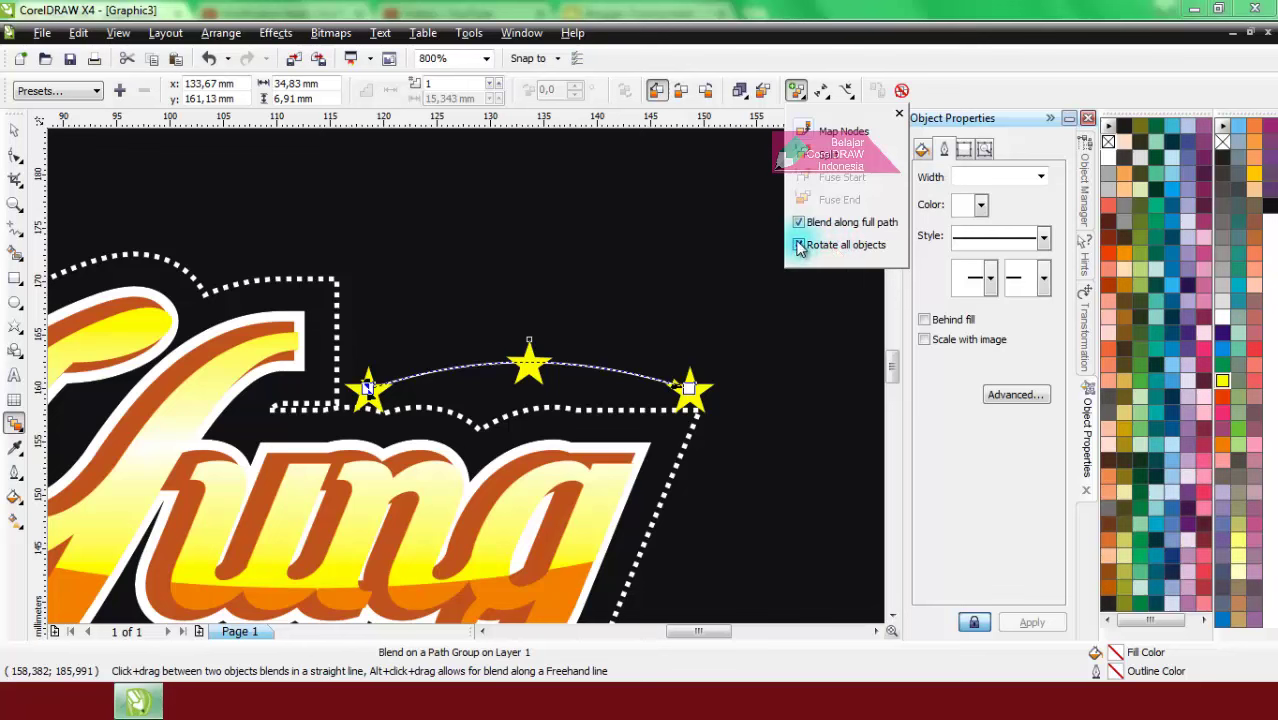
Step: Break the star blend apart from its path and delete the white arc
click(14, 130)
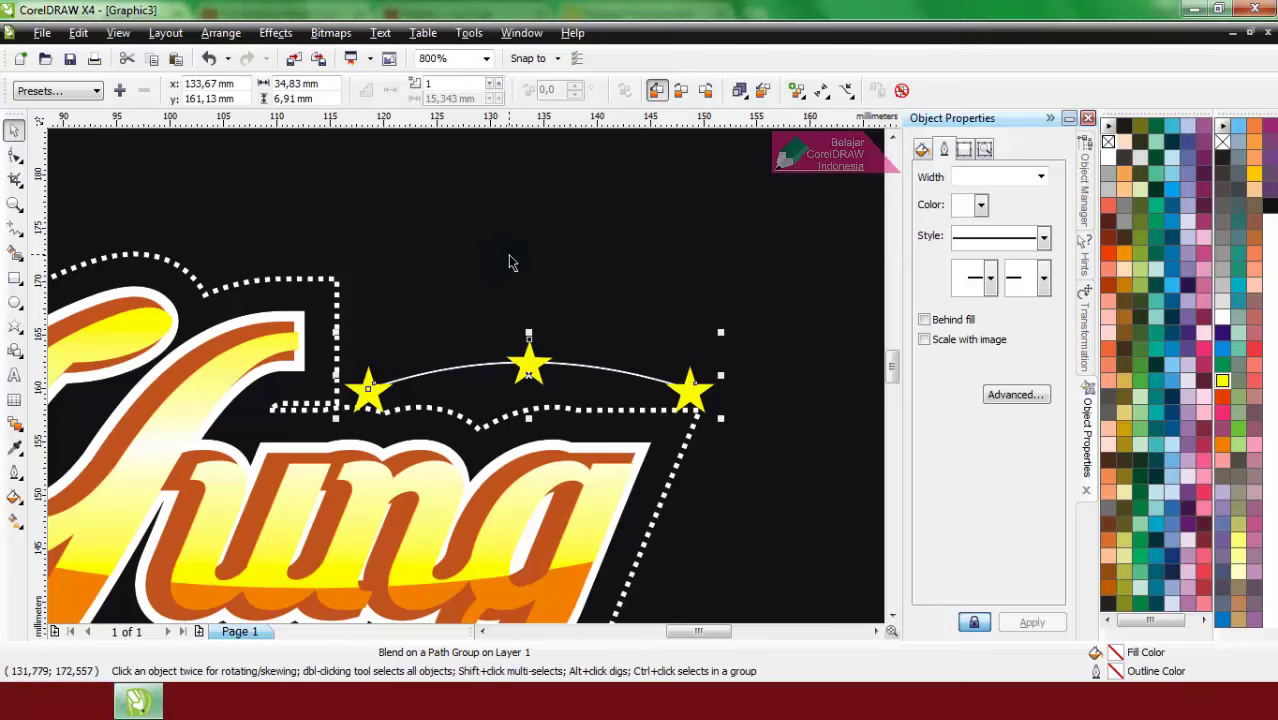
key(ctrl+k)
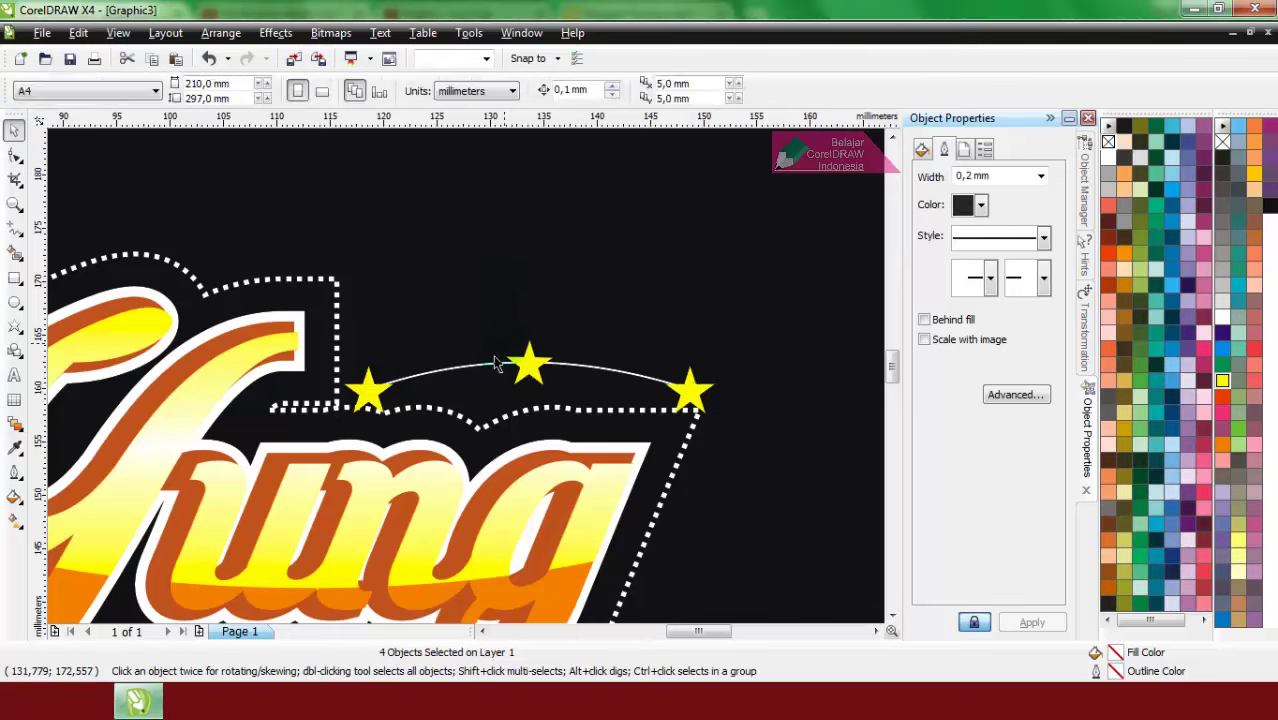
click(496, 362)
key(Escape)
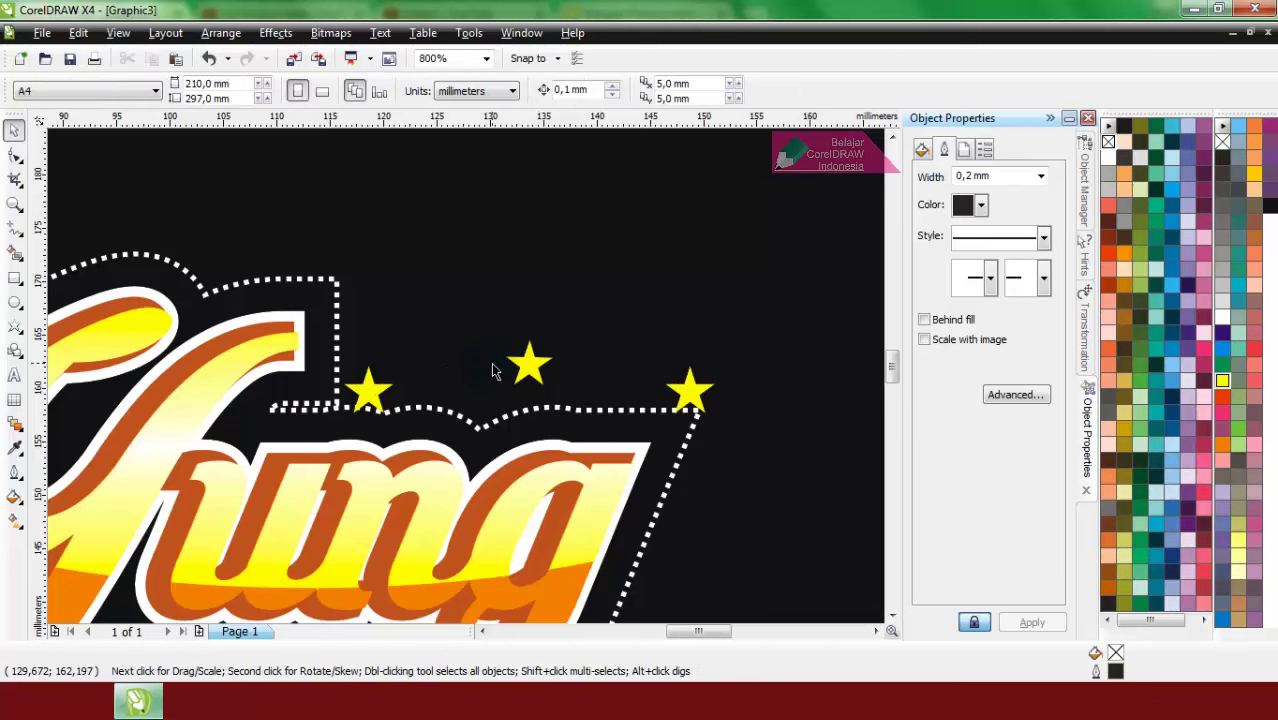
Step: Merge the three stars into a single curve and move it up about 2.6 mm, clear of the dotted outline
scroll(485, 362, down, 1)
scroll(448, 297, down, 1)
drag(468, 408, 408, 420)
click(573, 92)
scroll(478, 395, up, 2)
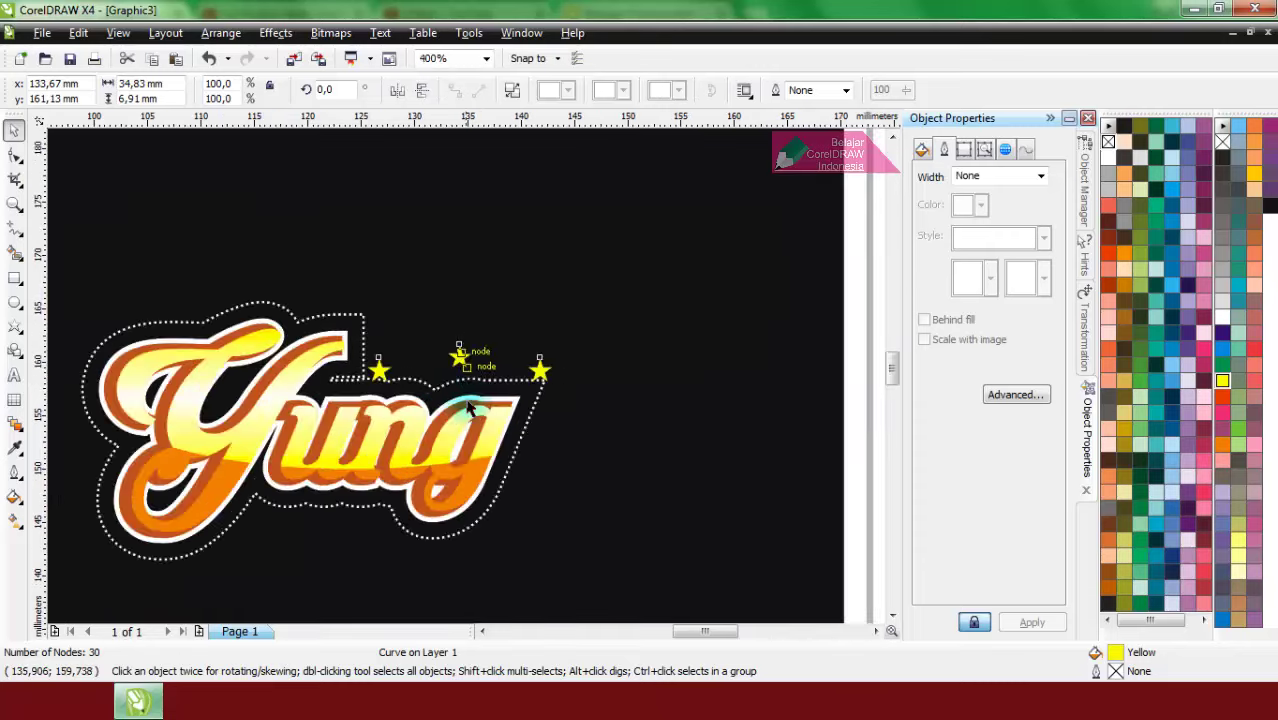
drag(455, 342, 455, 312)
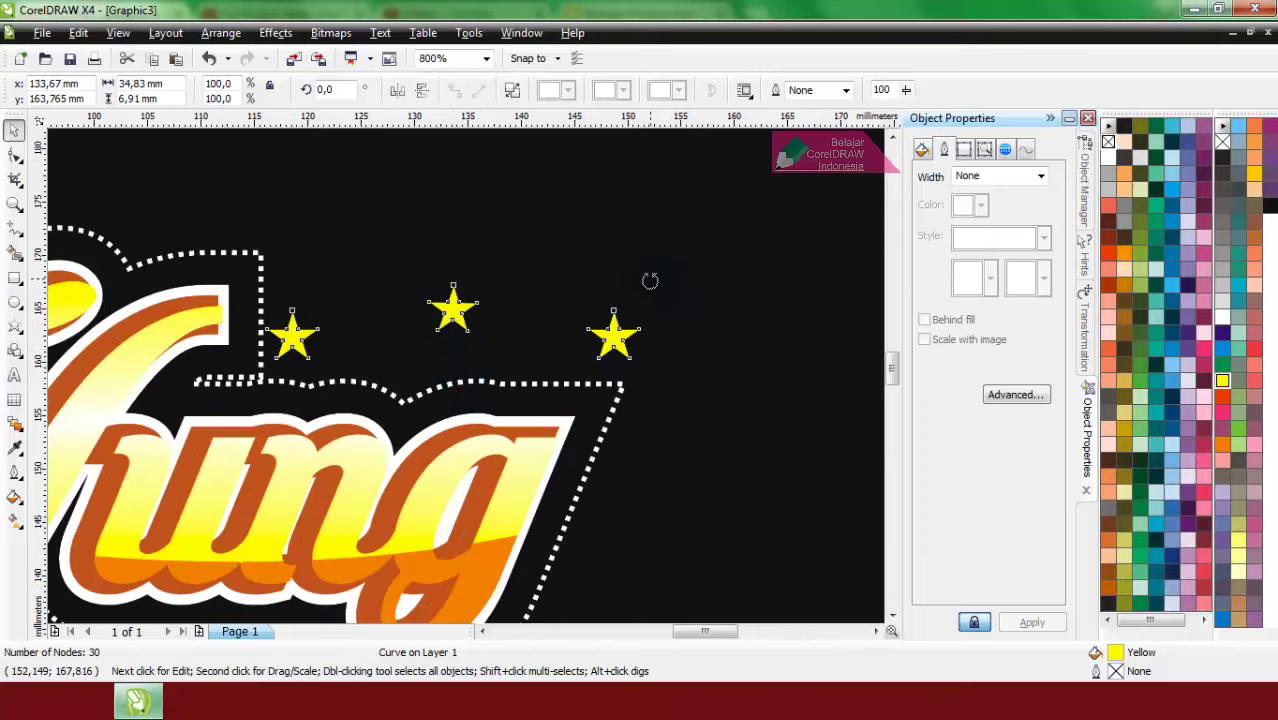
Step: Deselect the stars and fit the whole black background in view to review the finished lettering
key(Escape)
scroll(499, 348, down, 2)
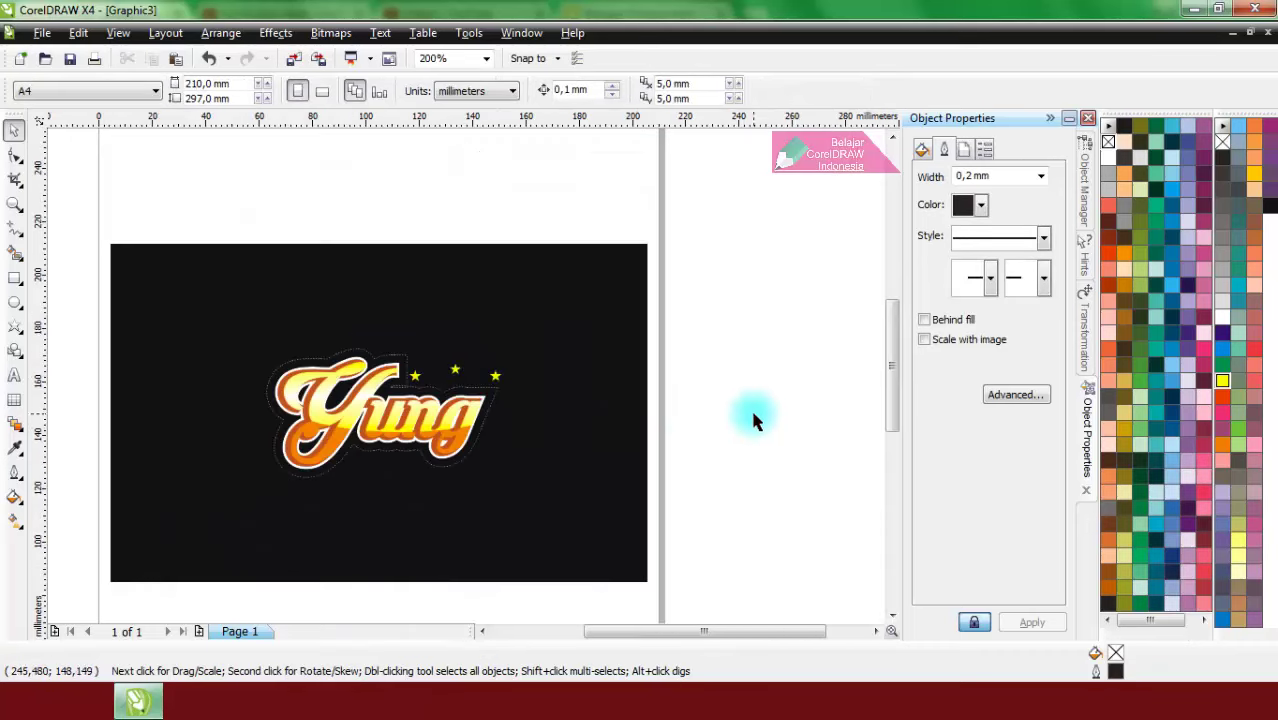
click(486, 58)
click(465, 78)
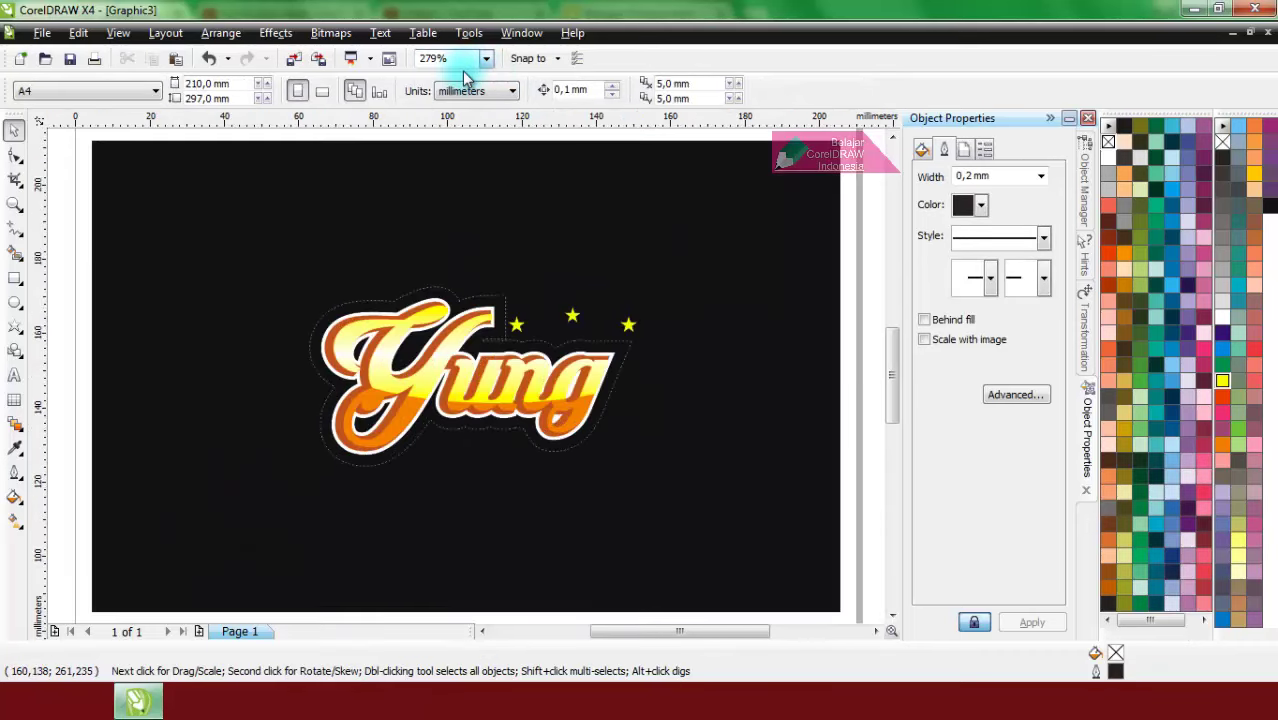
click(865, 303)
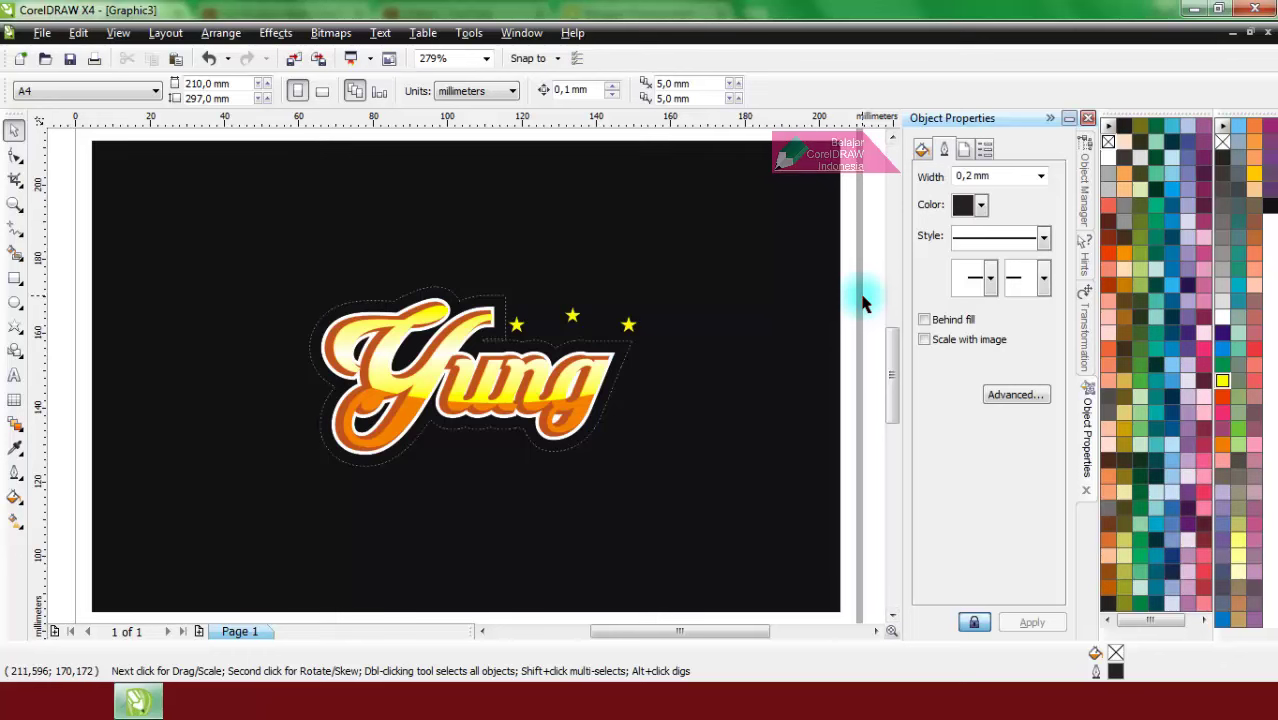